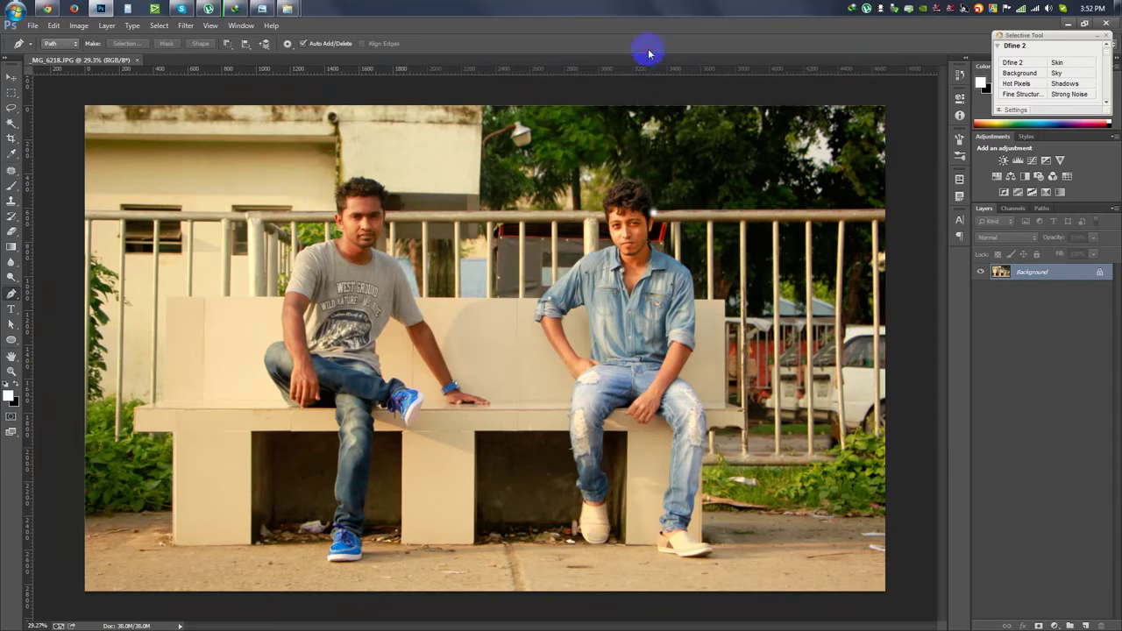
Step: Zoom in and pen-trace curved anchors along the man's shoe and jeans edge
{"action": "scroll", "coordinate": [715, 386], "scroll_direction": "up", "scroll_amount": 3}
{"action": "scroll", "coordinate": [646, 303], "scroll_direction": "up", "scroll_amount": 3}
{"action": "scroll", "coordinate": [406, 426], "scroll_direction": "up", "scroll_amount": 3}
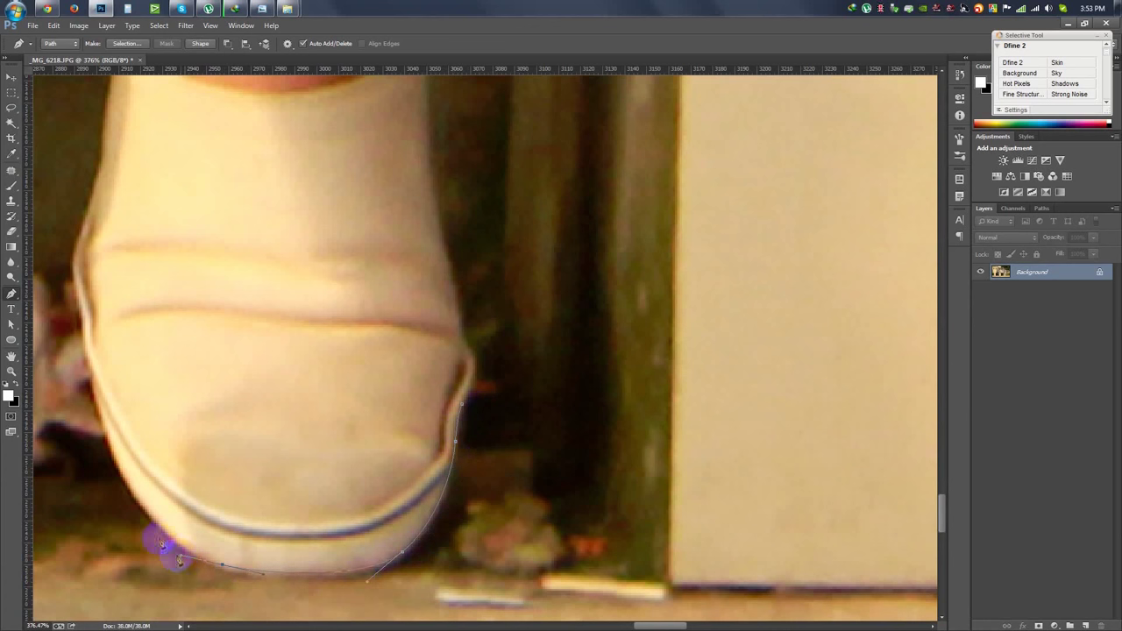
{"action": "left_click_drag", "start_coordinate": [102, 411], "coordinate": [78, 324]}
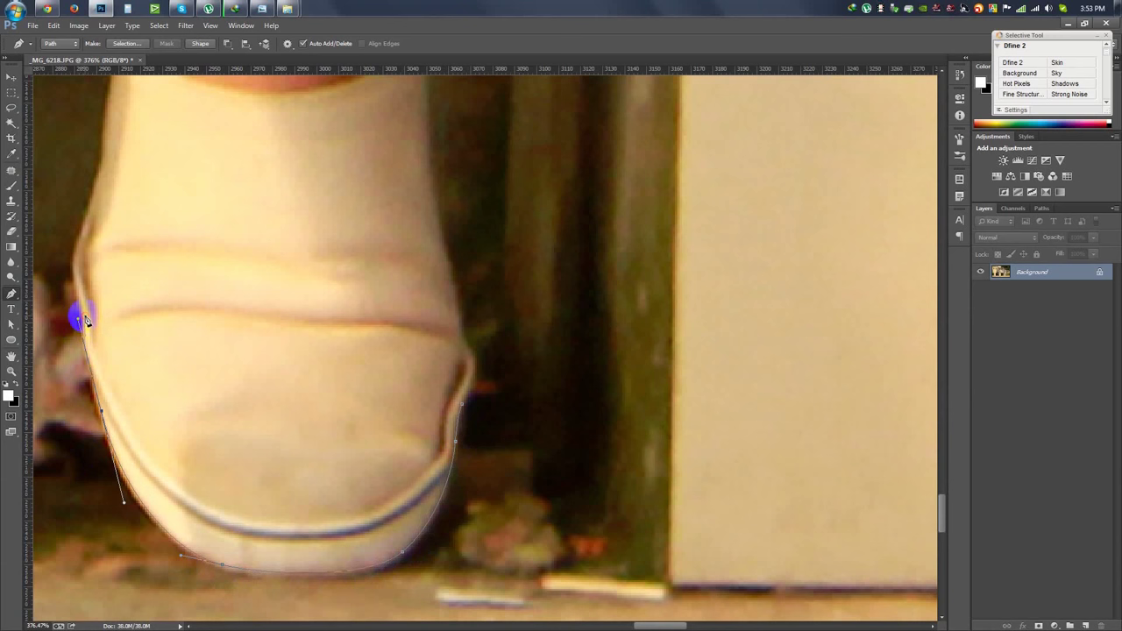
{"action": "left_click_drag", "start_coordinate": [83, 231], "coordinate": [77, 222]}
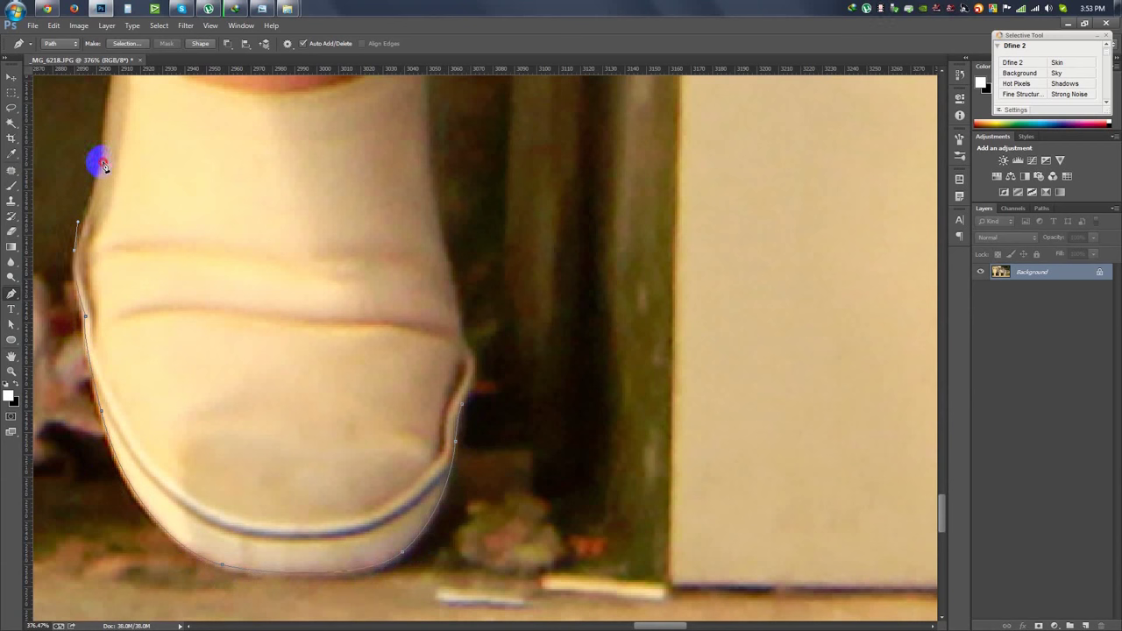
{"action": "left_click_drag", "start_coordinate": [474, 406], "coordinate": [465, 487]}
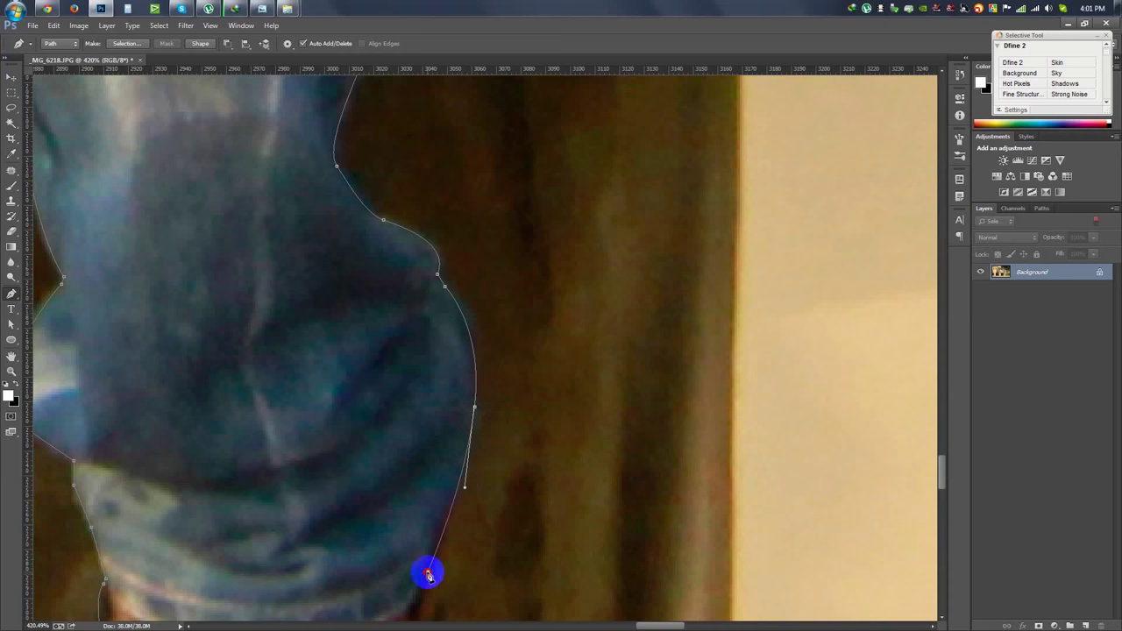
{"action": "left_click", "coordinate": [428, 574]}
Step: Finish the pen outline down the shoe edge to complete the path around the man
{"action": "scroll", "coordinate": [428, 574], "scroll_direction": "down", "scroll_amount": 5}
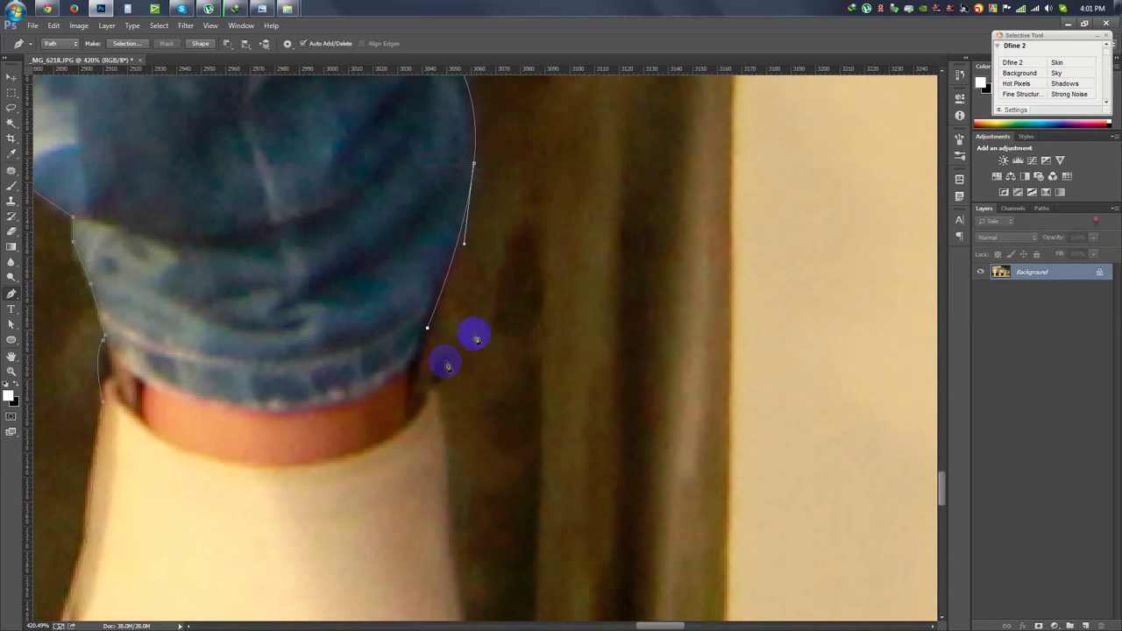
{"action": "left_click", "coordinate": [414, 386]}
{"action": "left_click", "coordinate": [456, 454]}
{"action": "scroll", "coordinate": [465, 456], "scroll_direction": "down", "scroll_amount": 6}
{"action": "left_click", "coordinate": [507, 414]}
{"action": "mouse_move", "coordinate": [511, 430]}
{"action": "left_mouse_down"}
{"action": "mouse_move", "coordinate": [492, 357]}
{"action": "mouse_move", "coordinate": [517, 461]}
{"action": "left_mouse_up"}
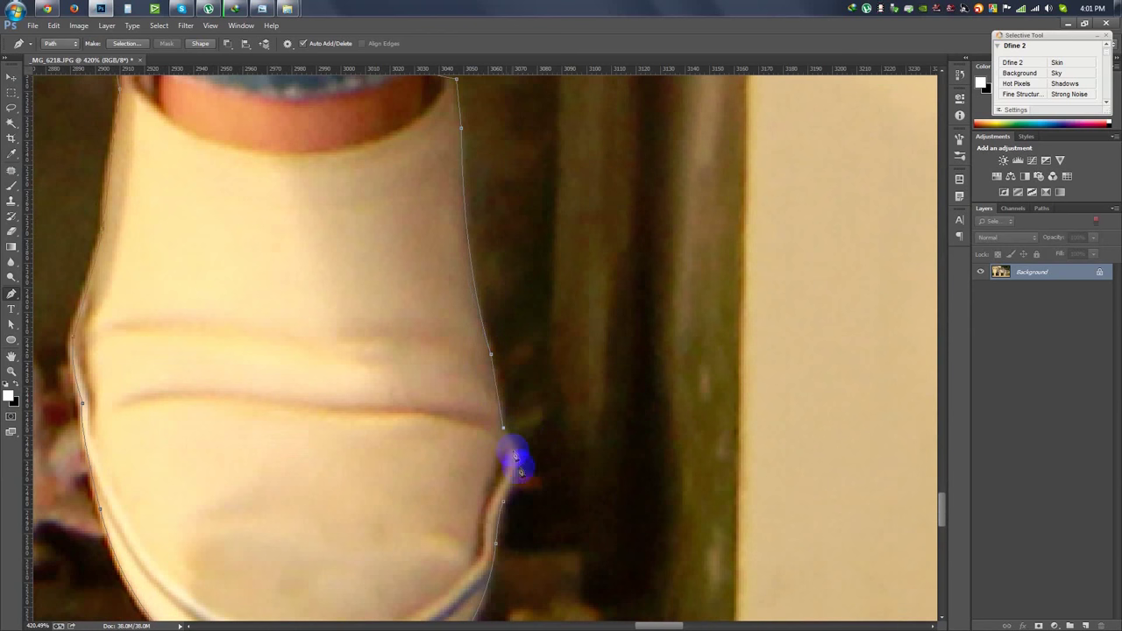
{"action": "scroll", "coordinate": [505, 508], "scroll_direction": "down", "scroll_amount": 10}
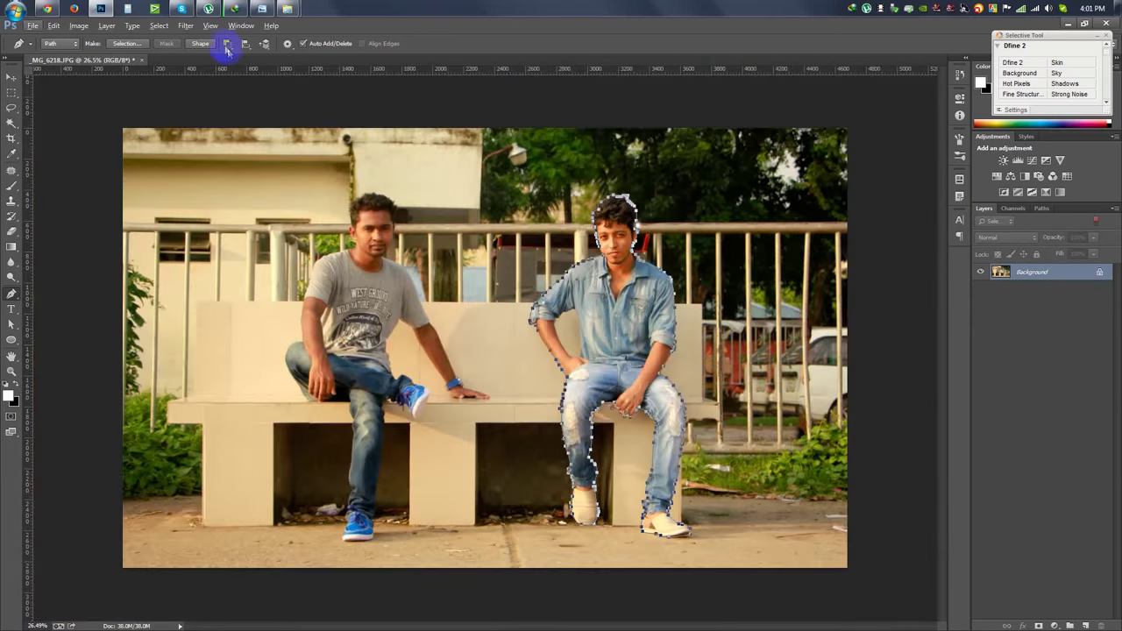
{"action": "left_click", "coordinate": [227, 44]}
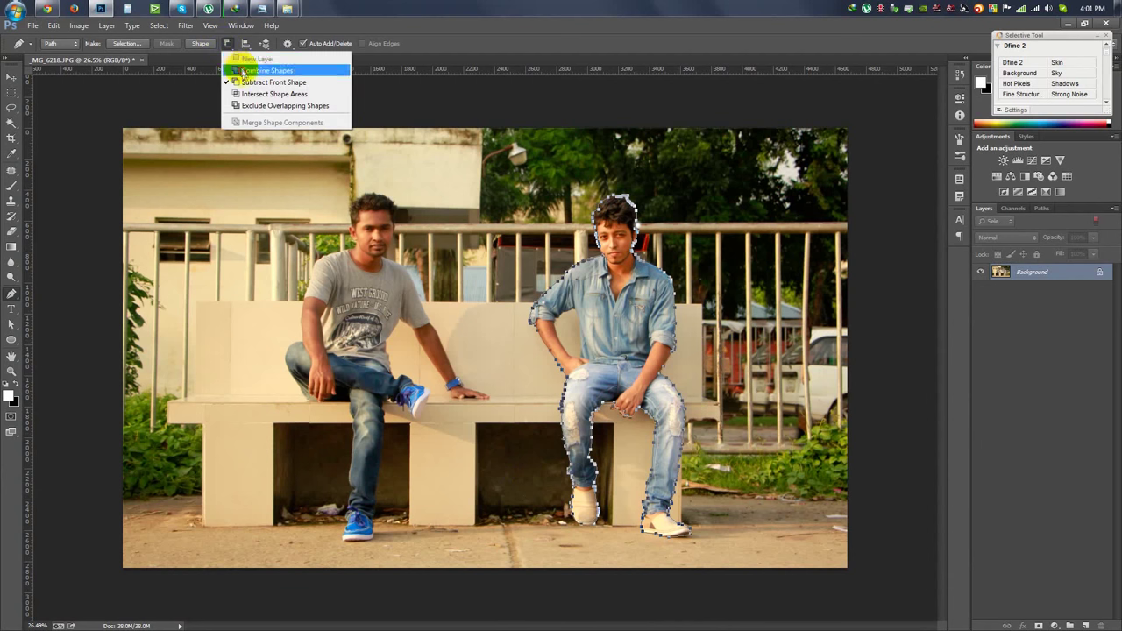
Step: Add a layer mask leaving only the selected man on transparency, then zoom into his shirt
{"action": "left_click", "coordinate": [250, 56]}
{"action": "scroll", "coordinate": [741, 292], "scroll_direction": "up", "scroll_amount": 3}
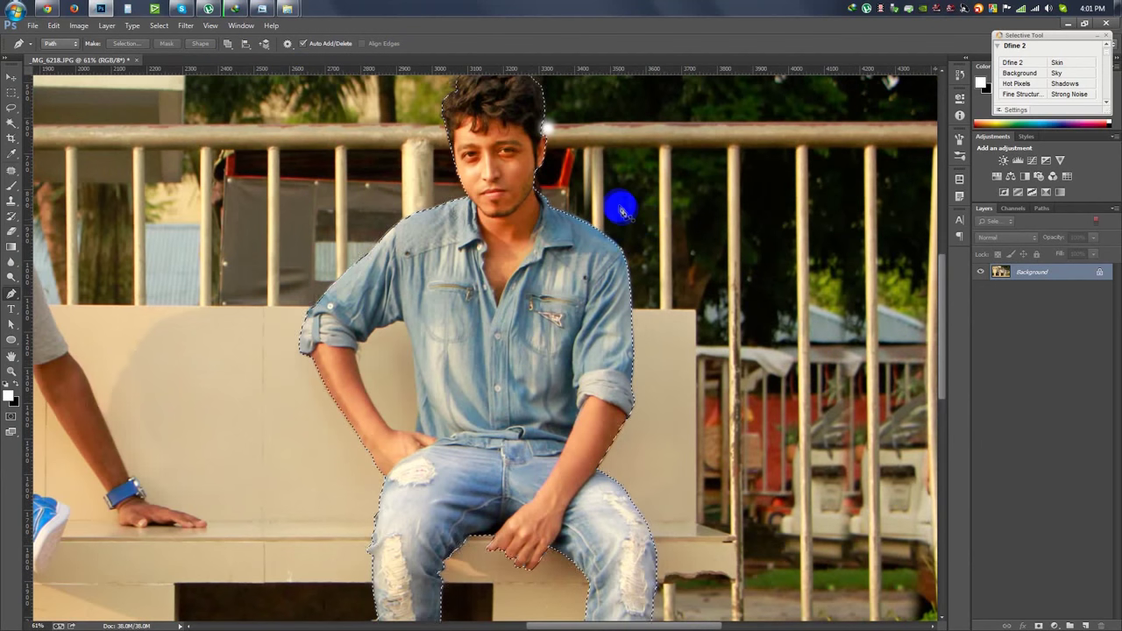
{"action": "scroll", "coordinate": [621, 208], "scroll_direction": "down", "scroll_amount": 2}
{"action": "left_click", "coordinate": [1039, 625]}
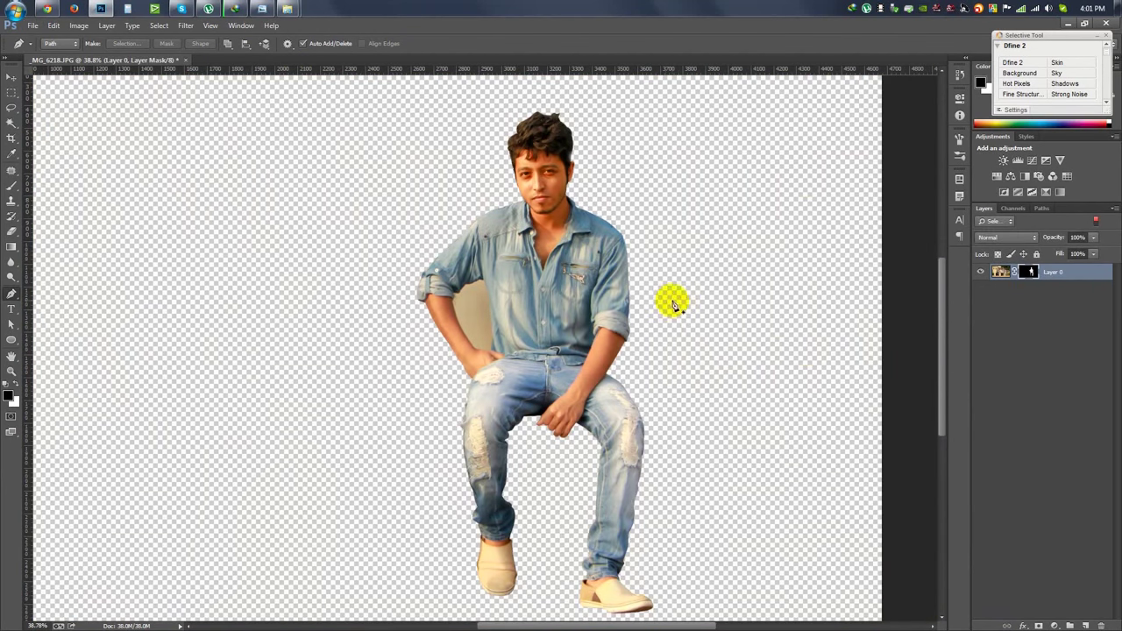
{"action": "scroll", "coordinate": [501, 296], "scroll_direction": "up", "scroll_amount": 2}
{"action": "scroll", "coordinate": [456, 260], "scroll_direction": "up", "scroll_amount": 4}
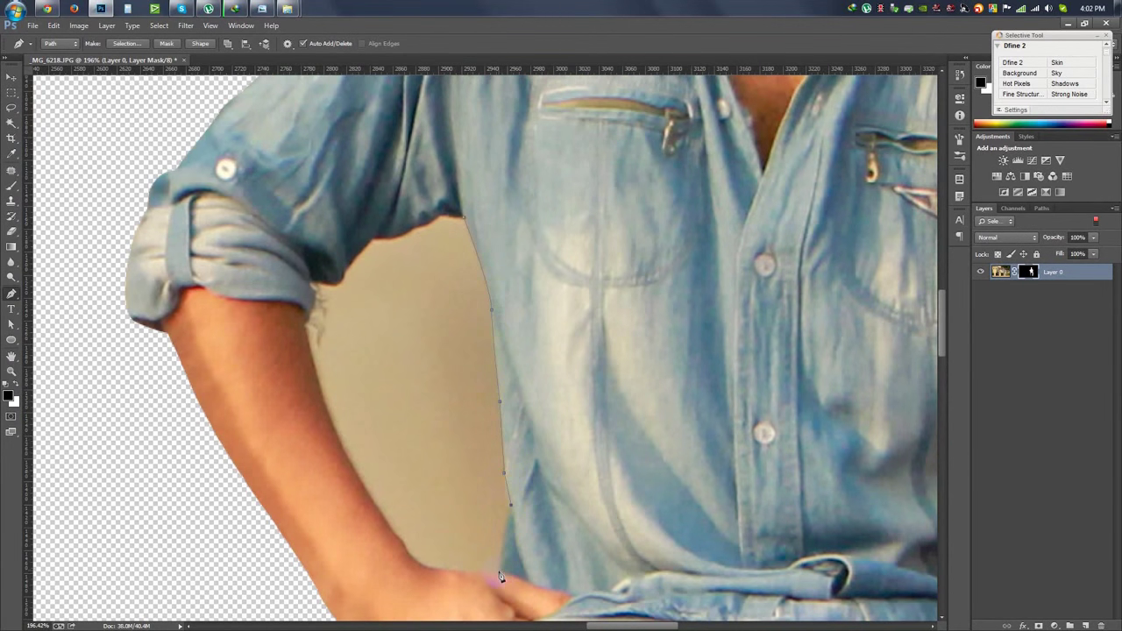
Step: Delete the beige gap between the man's bent arm and shirt, then fit the image on screen
{"action": "scroll", "coordinate": [500, 579], "scroll_direction": "up", "scroll_amount": 1}
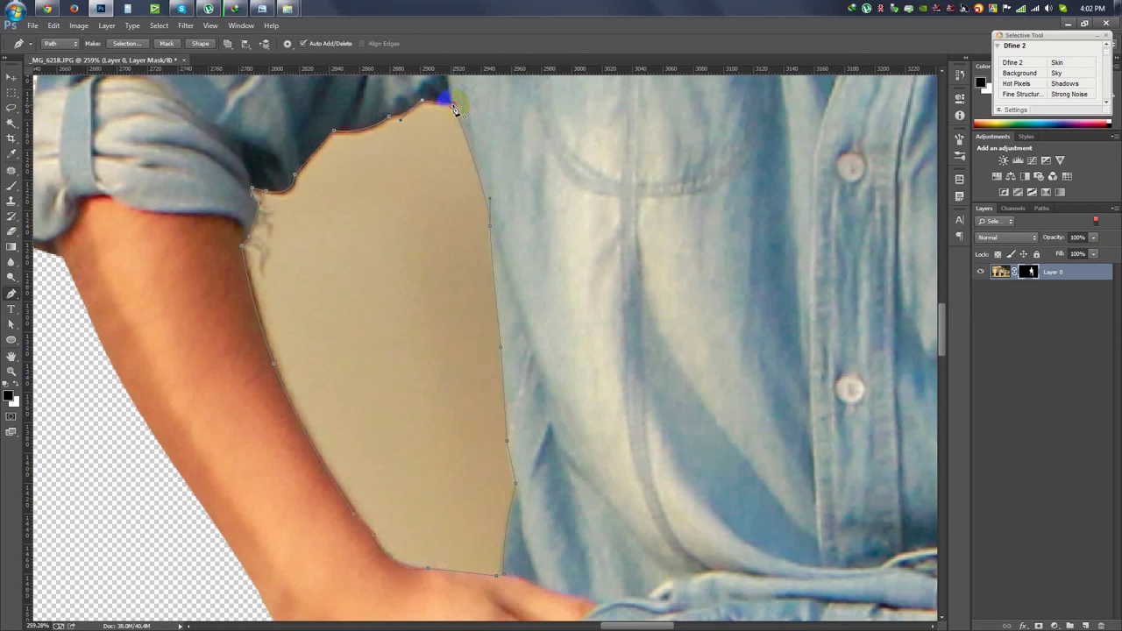
{"action": "scroll", "coordinate": [452, 122], "scroll_direction": "down", "scroll_amount": 3}
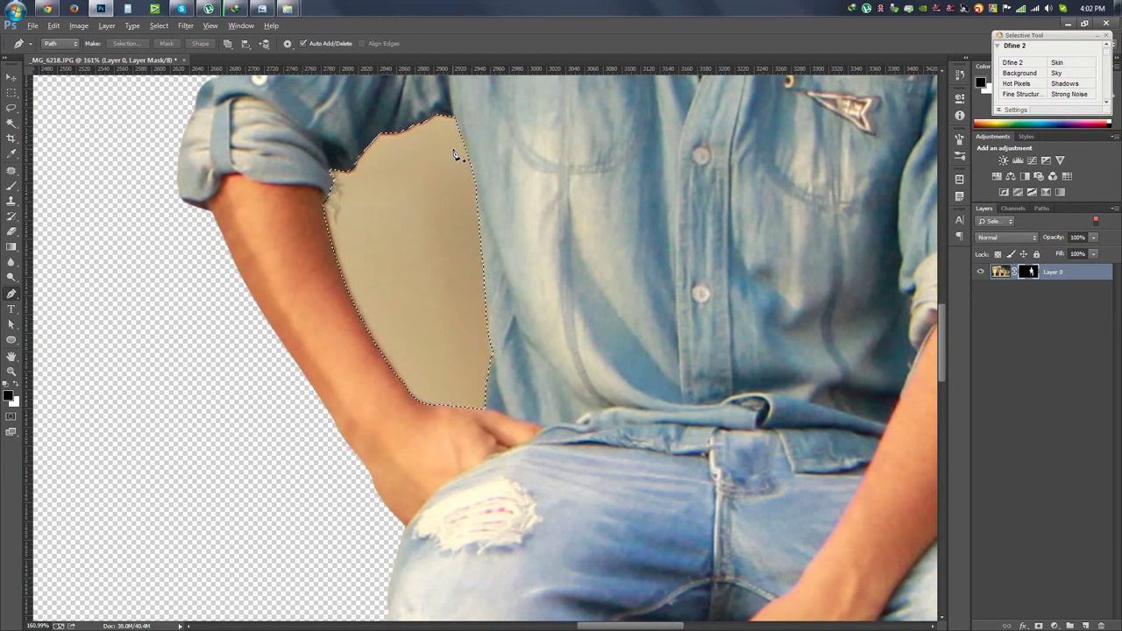
{"action": "key", "text": "Delete"}
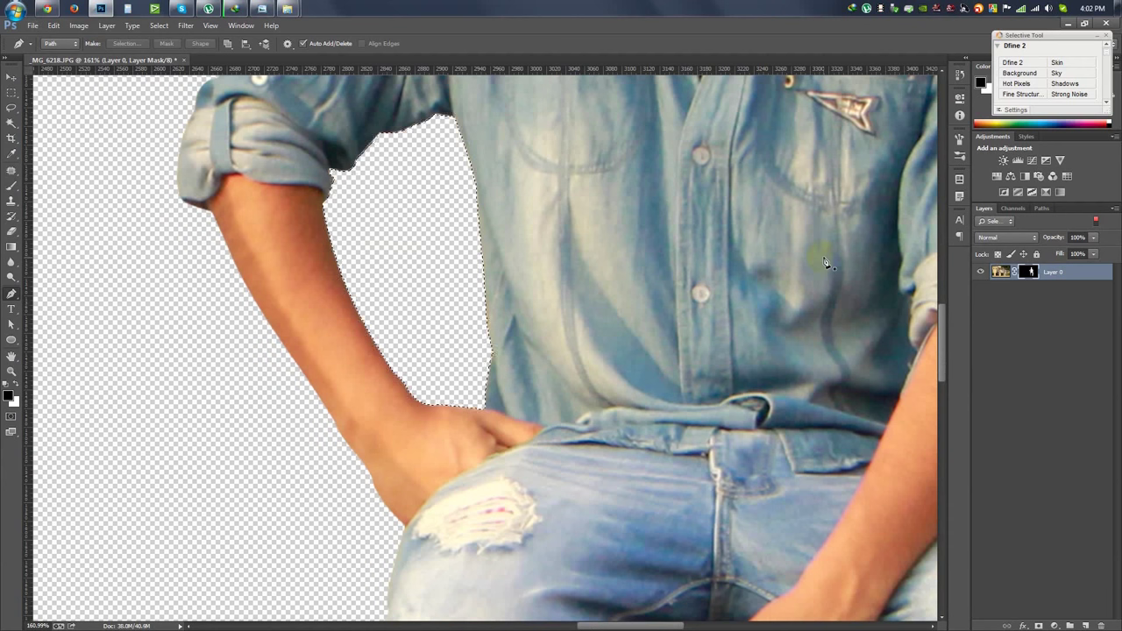
{"action": "scroll", "coordinate": [721, 308], "scroll_direction": "down", "scroll_amount": 2}
{"action": "scroll", "coordinate": [720, 314], "scroll_direction": "down", "scroll_amount": 1}
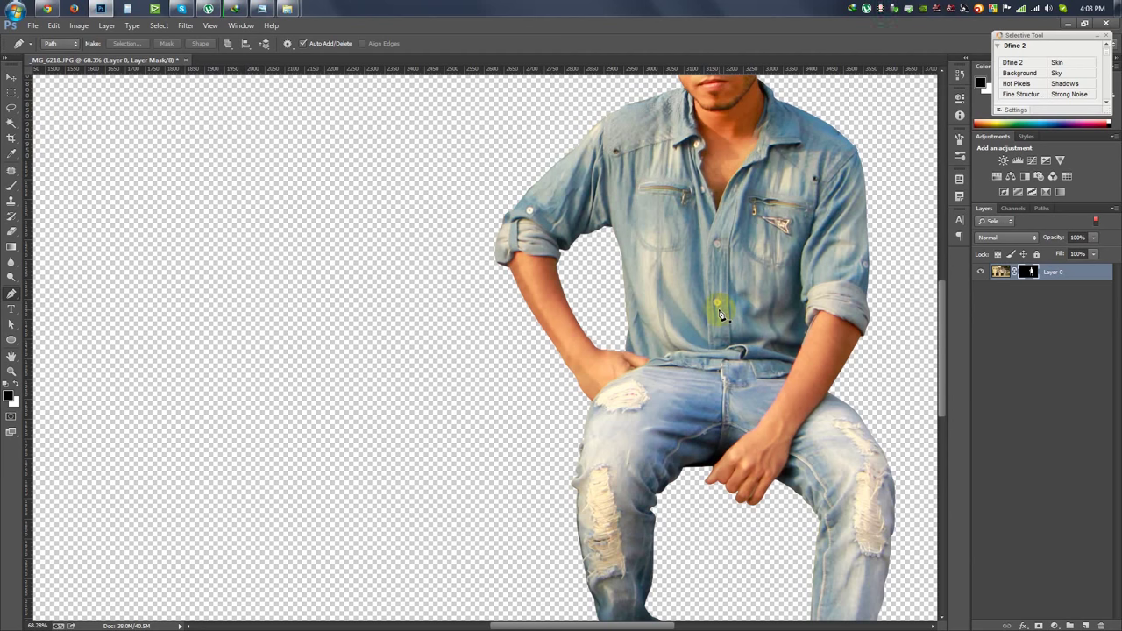
{"action": "key", "text": "ctrl+0"}
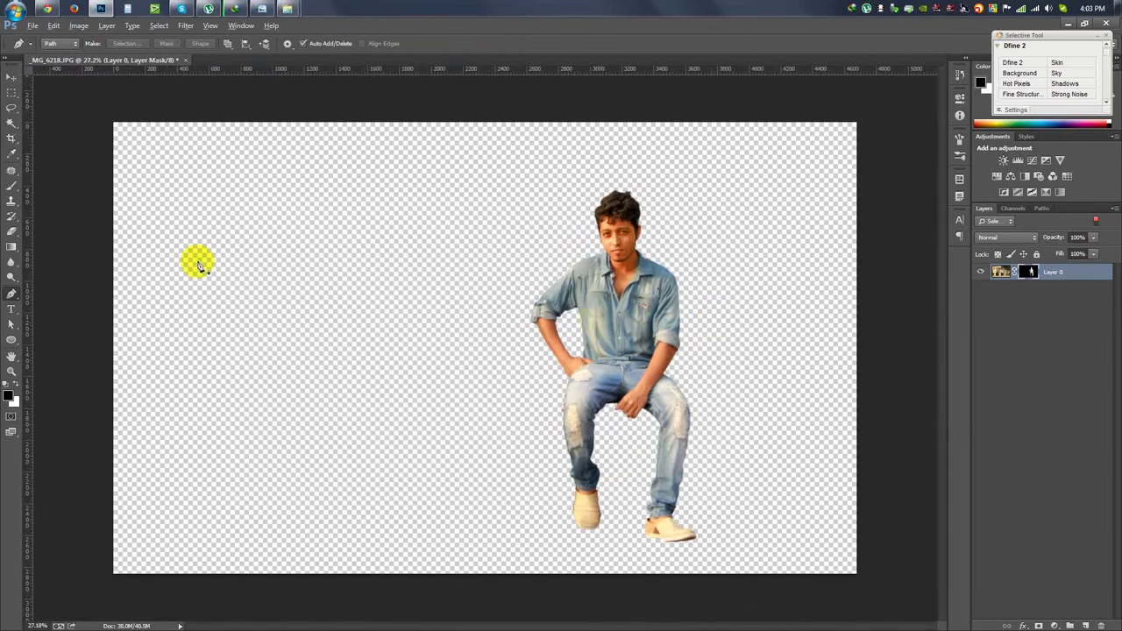
Step: Crop the sides, top and bottom in to a narrow portrait frame around the man
{"action": "left_click", "coordinate": [12, 138]}
{"action": "left_click_drag", "start_coordinate": [115, 350], "coordinate": [296, 351]}
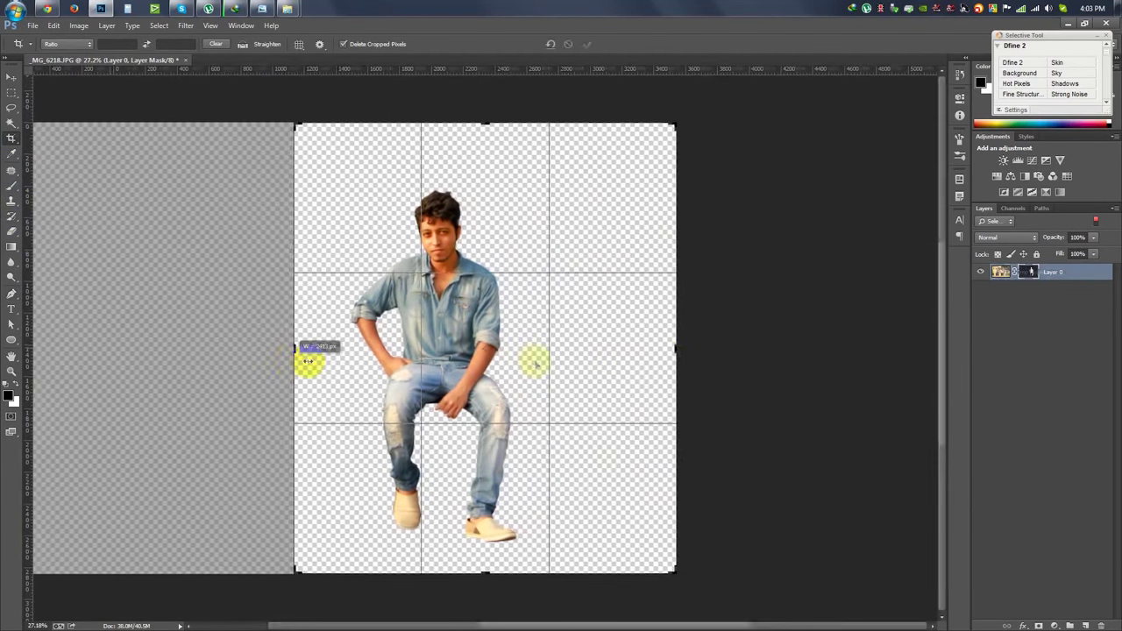
{"action": "left_click_drag", "start_coordinate": [669, 349], "coordinate": [621, 349]}
{"action": "left_click_drag", "start_coordinate": [353, 353], "coordinate": [366, 351]}
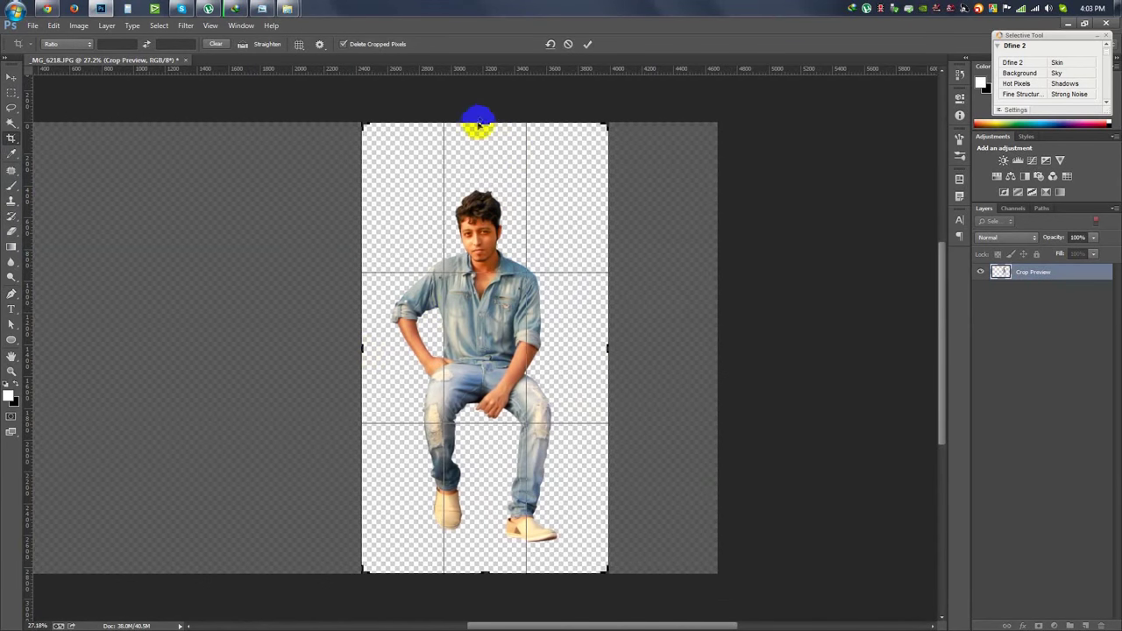
{"action": "left_click_drag", "start_coordinate": [478, 125], "coordinate": [483, 153]}
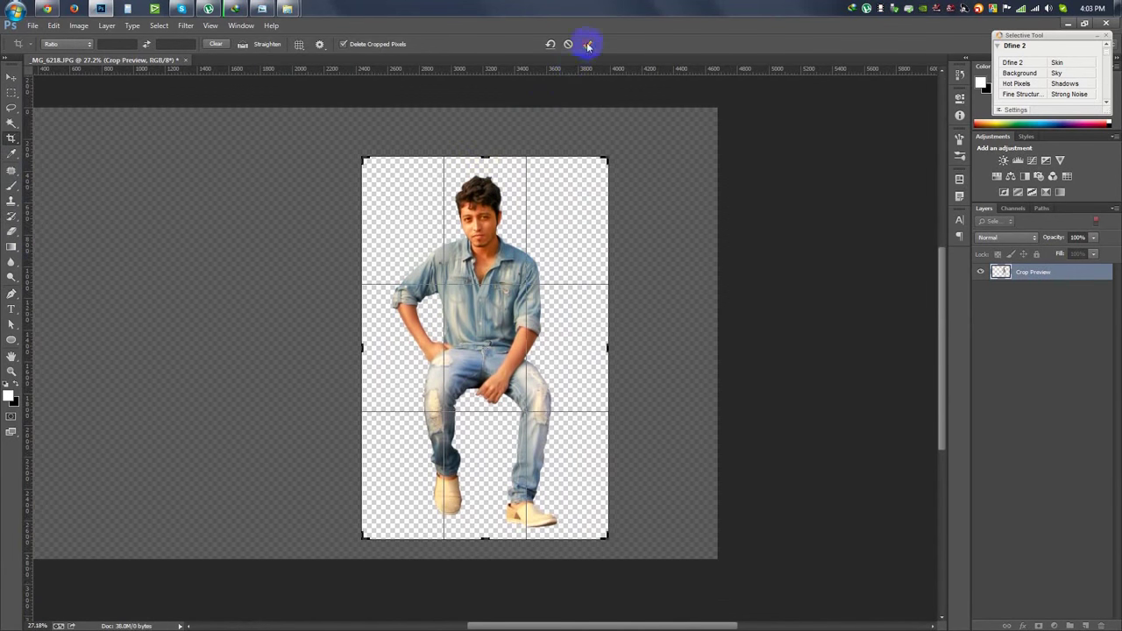
{"action": "left_click", "coordinate": [587, 44]}
{"action": "left_click", "coordinate": [12, 78]}
{"action": "left_click", "coordinate": [31, 27]}
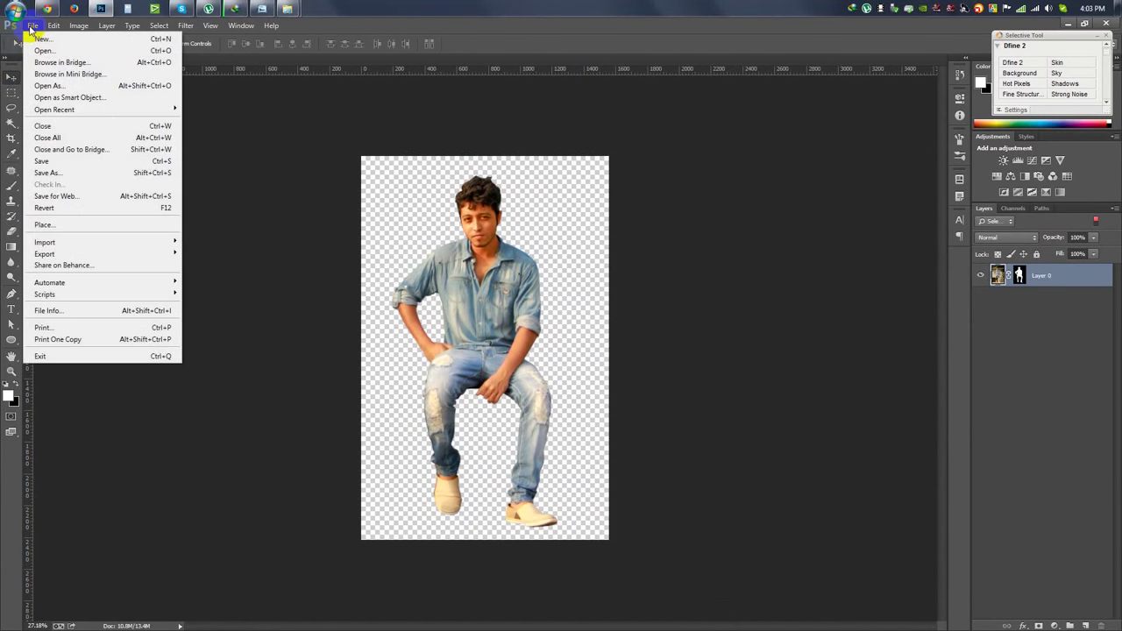
Step: Create a new 1920×1080 document and extend its canvas upward with the Crop tool
{"action": "left_click", "coordinate": [41, 38]}
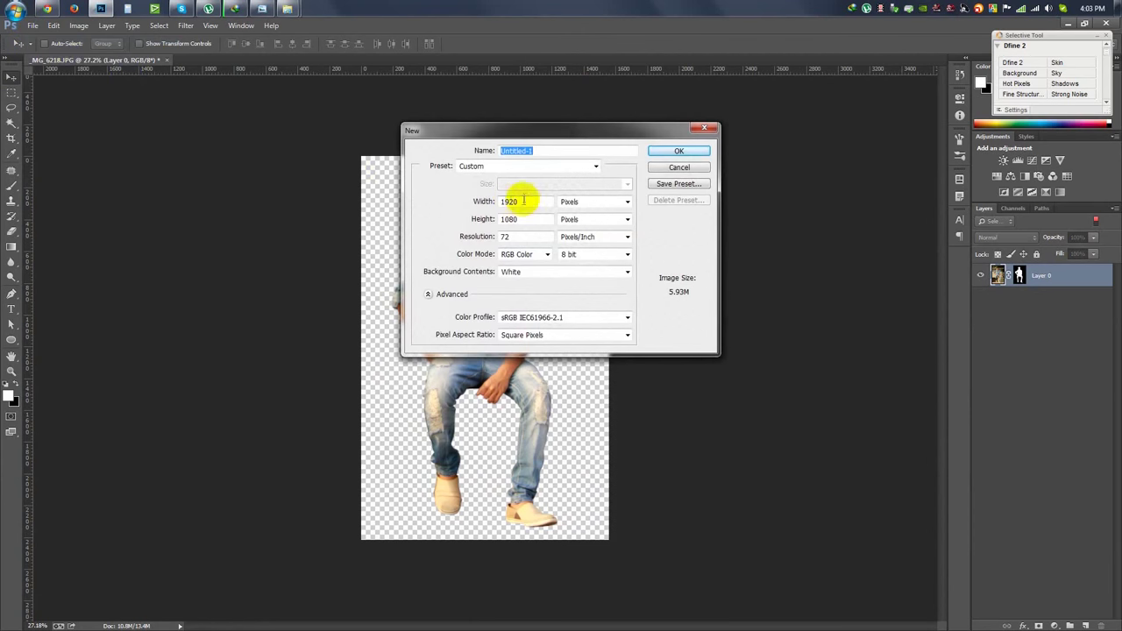
{"action": "left_click", "coordinate": [676, 154]}
{"action": "left_click", "coordinate": [11, 137]}
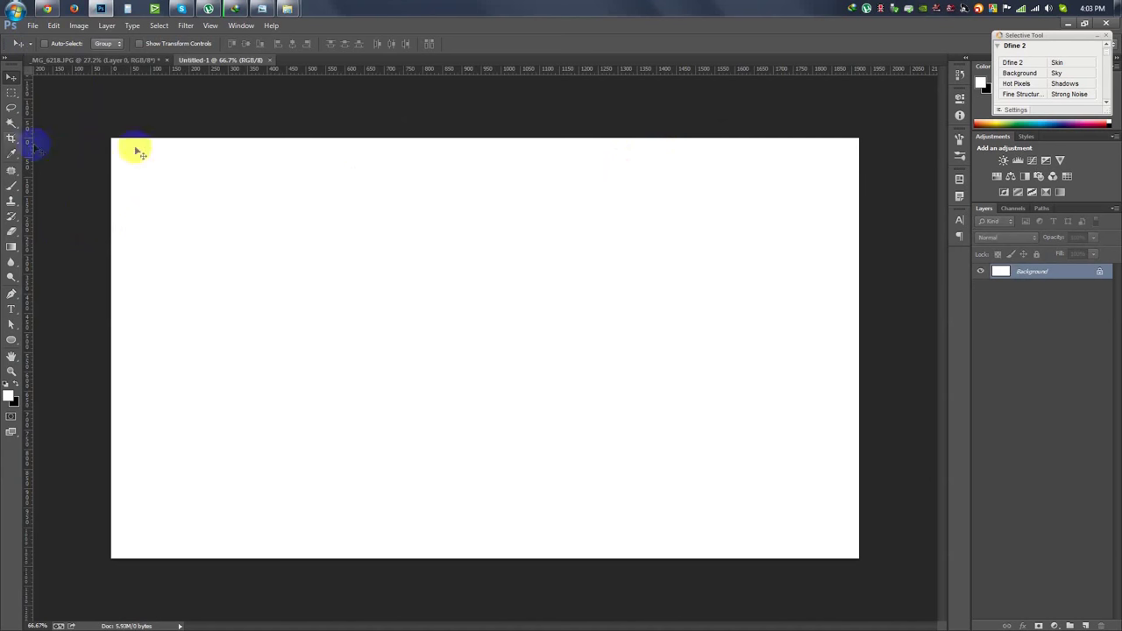
{"action": "left_click_drag", "start_coordinate": [485, 139], "coordinate": [486, 99]}
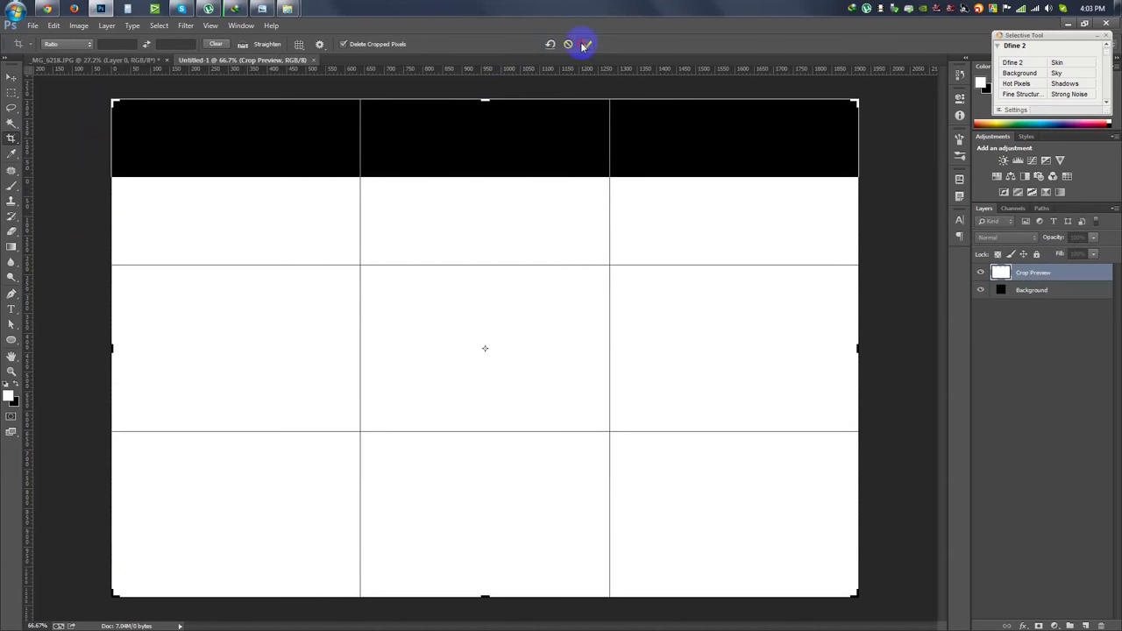
{"action": "left_click", "coordinate": [585, 45]}
{"action": "left_click", "coordinate": [12, 78]}
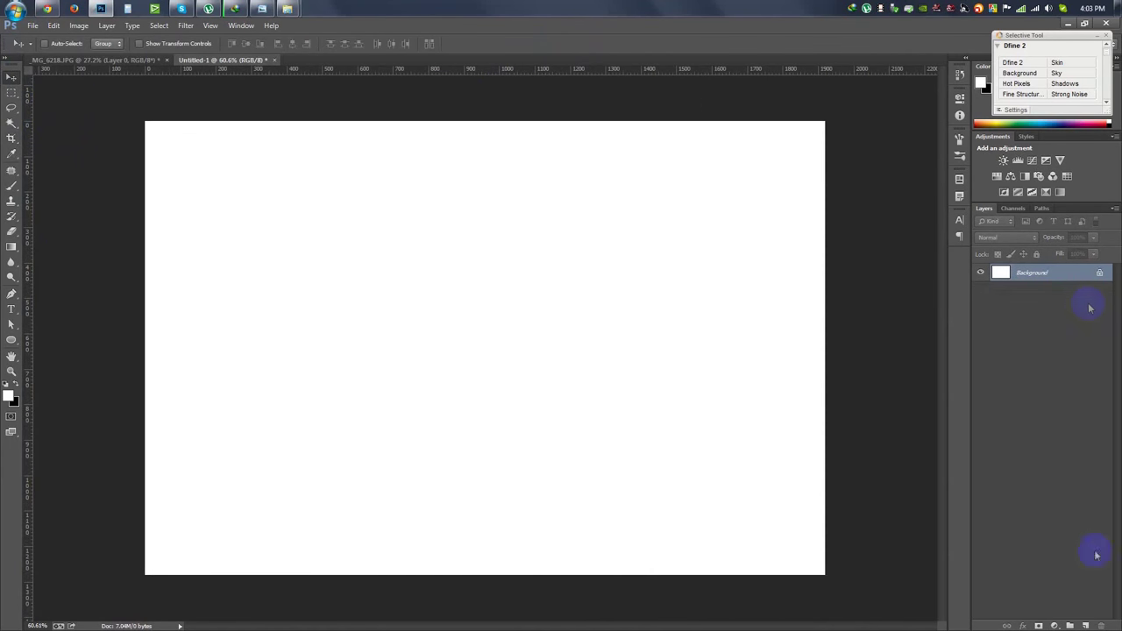
{"action": "left_click", "coordinate": [1054, 627]}
Step: Add a reversed black-to-white radial Gradient Fill layer at angle 32.47
{"action": "left_click", "coordinate": [1037, 383]}
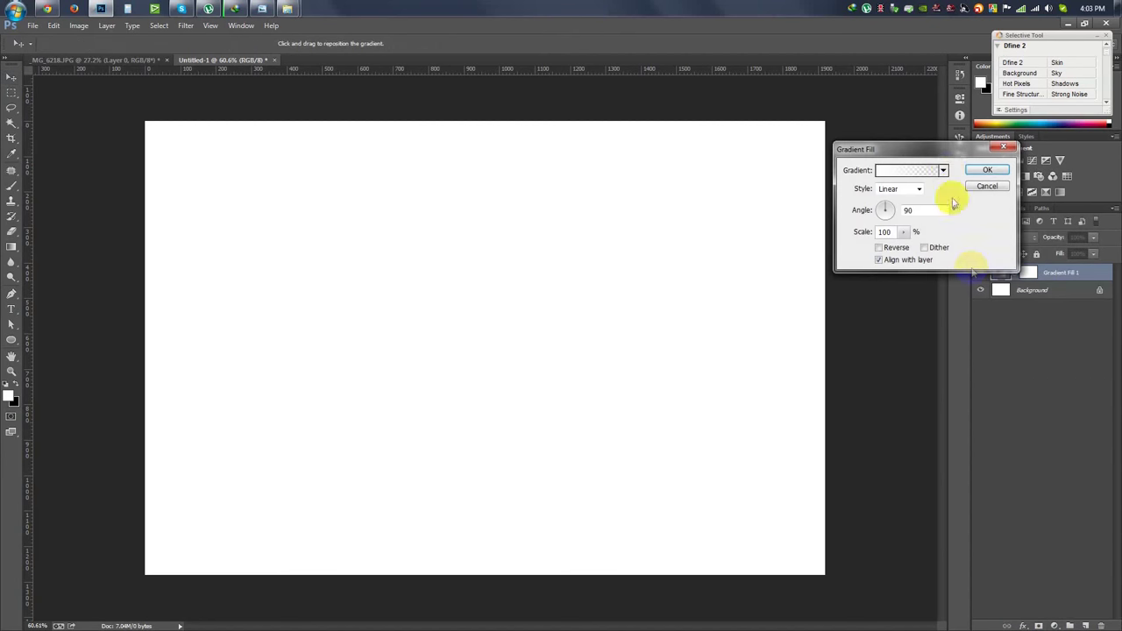
{"action": "left_click", "coordinate": [921, 171]}
{"action": "left_click", "coordinate": [738, 188]}
{"action": "left_click", "coordinate": [891, 177]}
{"action": "left_click", "coordinate": [890, 188]}
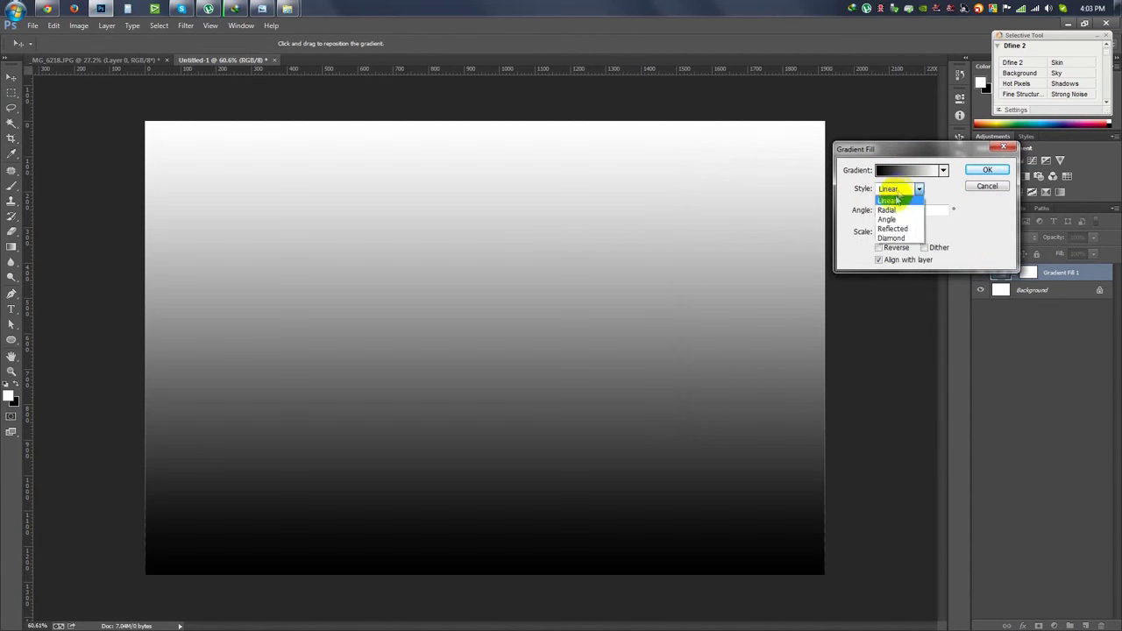
{"action": "left_click", "coordinate": [894, 208]}
{"action": "left_click", "coordinate": [888, 247]}
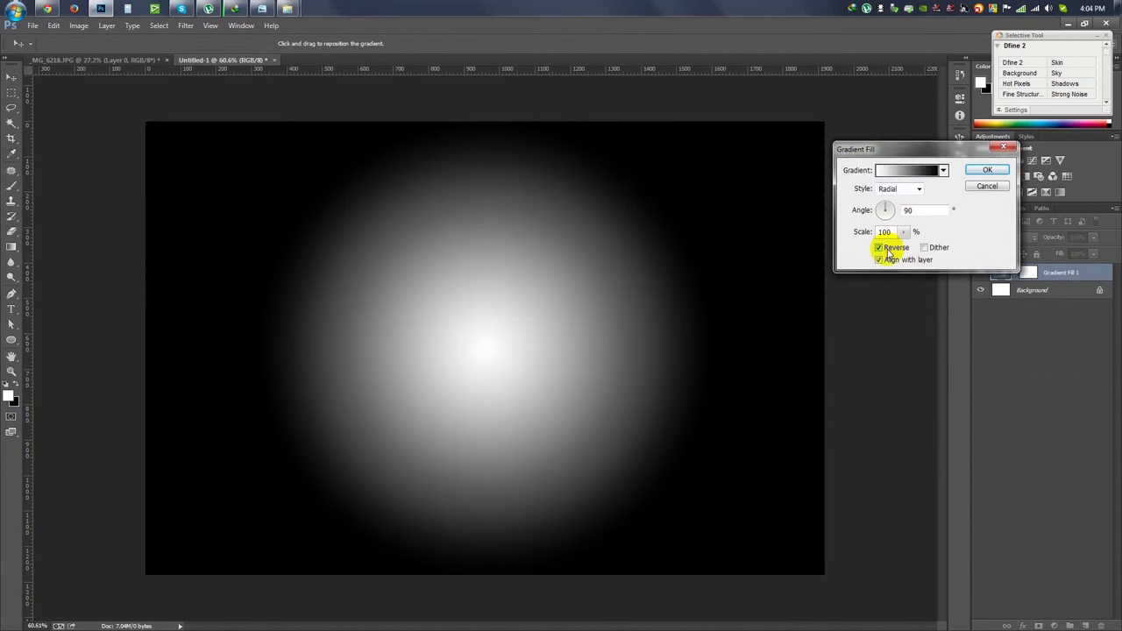
{"action": "left_click", "coordinate": [925, 248]}
{"action": "left_click_drag", "start_coordinate": [887, 208], "coordinate": [912, 250]}
{"action": "left_click", "coordinate": [987, 170]}
Step: Convert the gradient to a Smart Object, squash it into the upper canvas, and move a copy down
{"action": "right_click", "coordinate": [1074, 279]}
{"action": "left_click", "coordinate": [982, 281]}
{"action": "right_click", "coordinate": [1062, 279]}
{"action": "left_click", "coordinate": [737, 276]}
{"action": "key", "text": "ctrl+t"}
{"action": "left_click_drag", "start_coordinate": [485, 575], "coordinate": [485, 410]}
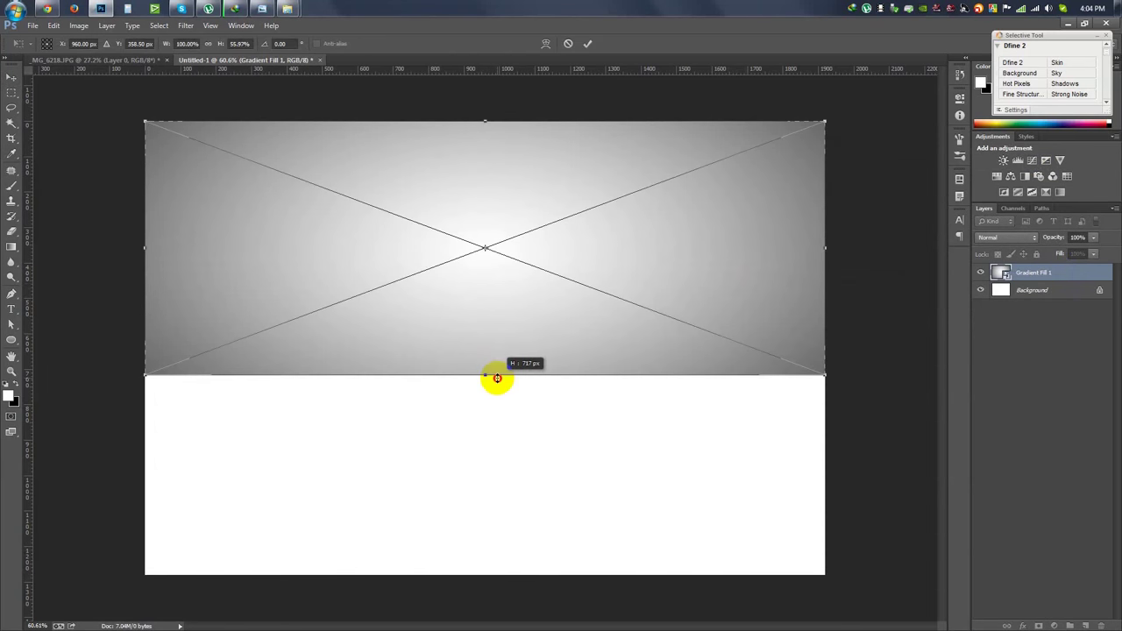
{"action": "left_click", "coordinate": [587, 49]}
{"action": "left_click_drag", "start_coordinate": [634, 205], "coordinate": [612, 388]}
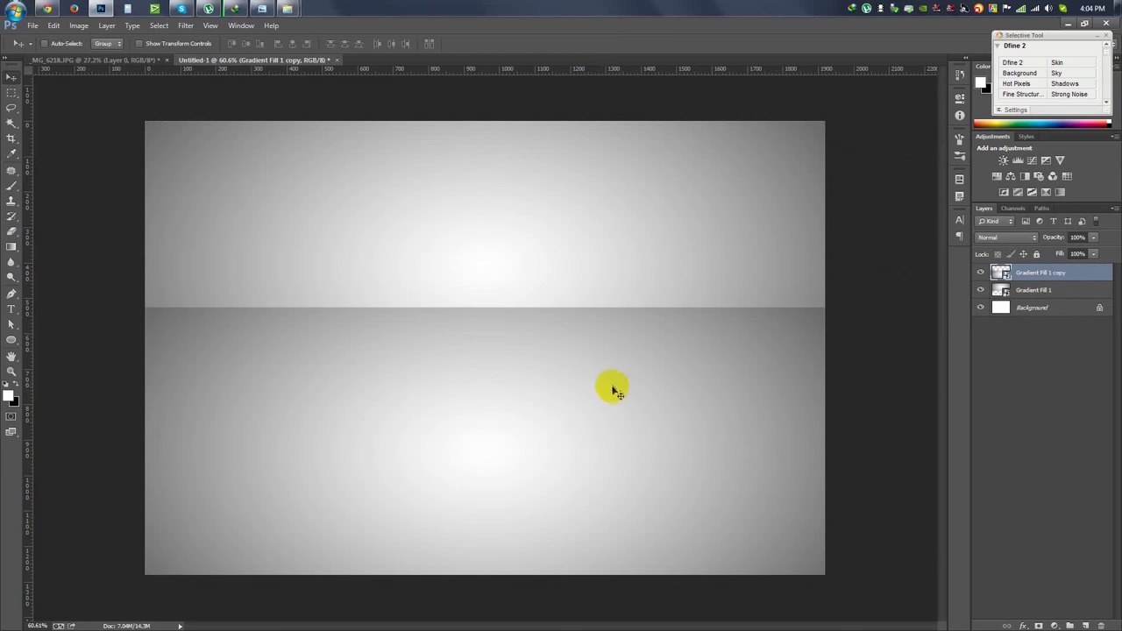
Step: Resize the gradient copy into the lower half with widened floor perspective and shift it down
{"action": "key", "text": "ctrl+t"}
{"action": "left_click_drag", "start_coordinate": [501, 301], "coordinate": [479, 420]}
{"action": "scroll", "coordinate": [488, 403], "scroll_direction": "down", "scroll_amount": 3}
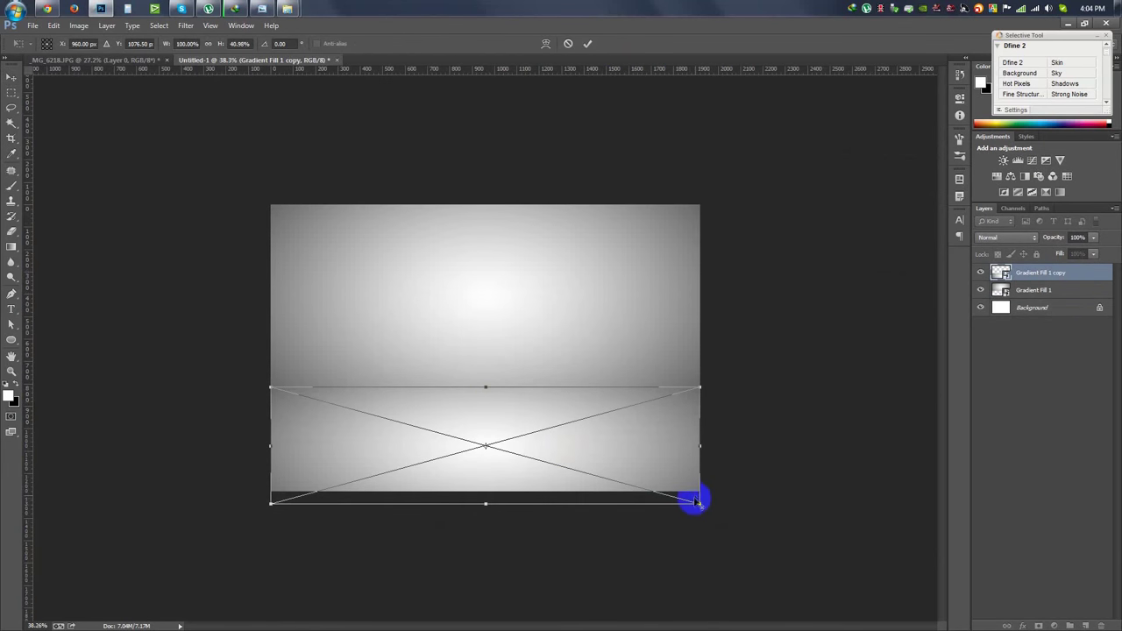
{"action": "left_click_drag", "start_coordinate": [699, 498], "coordinate": [977, 468]}
{"action": "left_click", "coordinate": [587, 43]}
{"action": "scroll", "coordinate": [620, 372], "scroll_direction": "up", "scroll_amount": 2}
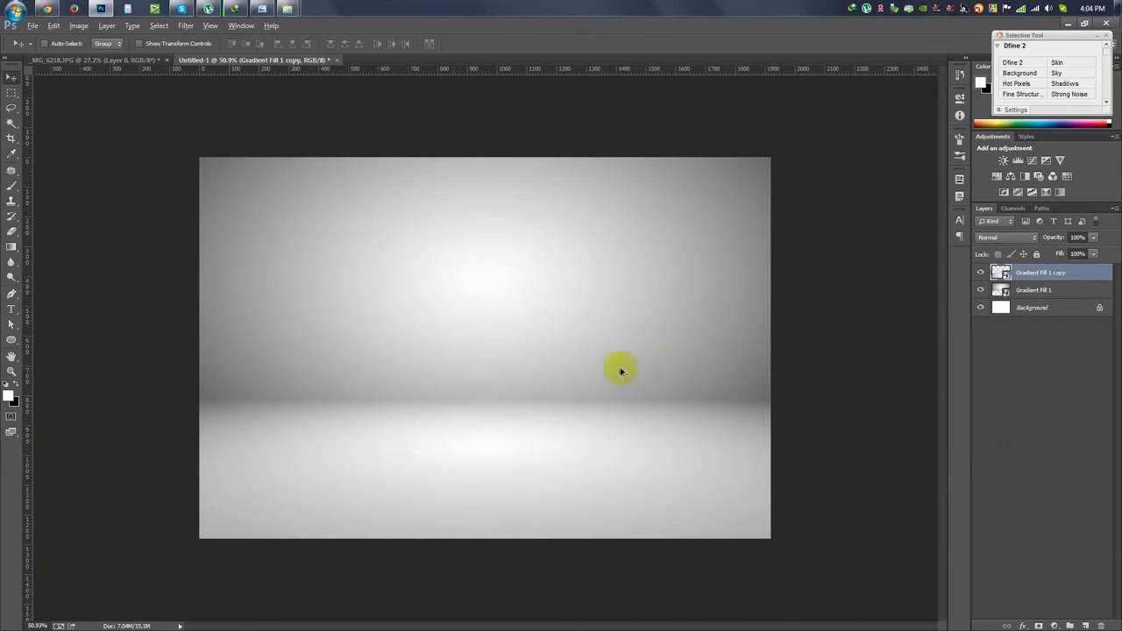
{"action": "left_click_drag", "start_coordinate": [556, 293], "coordinate": [556, 313]}
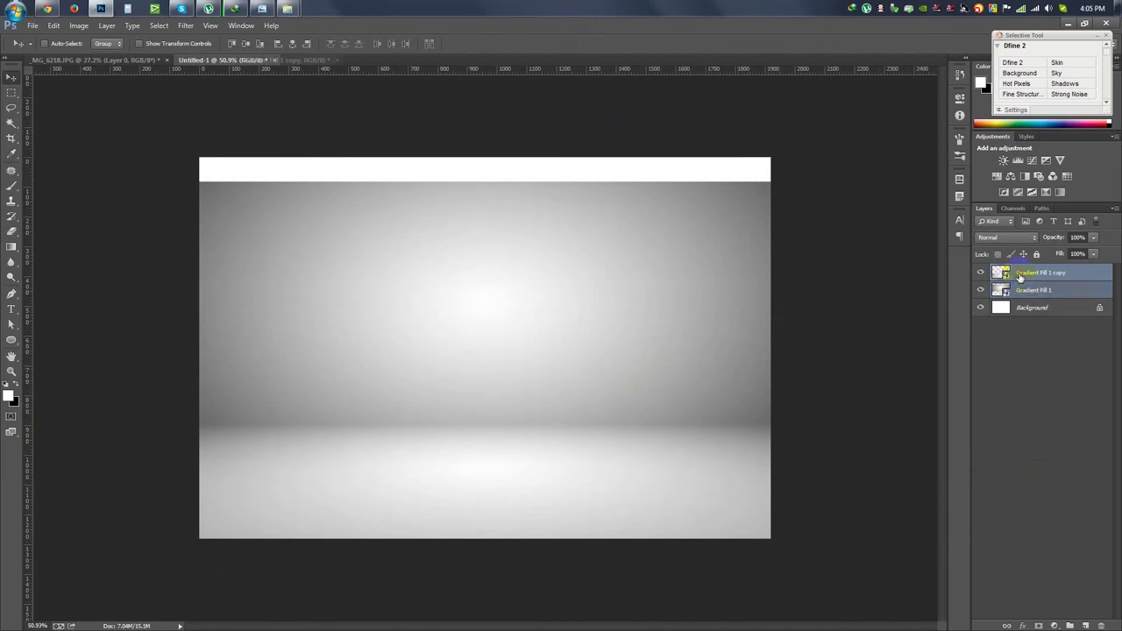
{"action": "key", "text": "ctrl+t"}
{"action": "key", "text": "Return"}
Step: Stretch Gradient Fill 1 up to the canvas top and drag the cut-out man into the composition
{"action": "left_click", "coordinate": [1035, 290]}
{"action": "key", "text": "ctrl+t"}
{"action": "left_click_drag", "start_coordinate": [486, 181], "coordinate": [487, 157]}
{"action": "key", "text": "Return"}
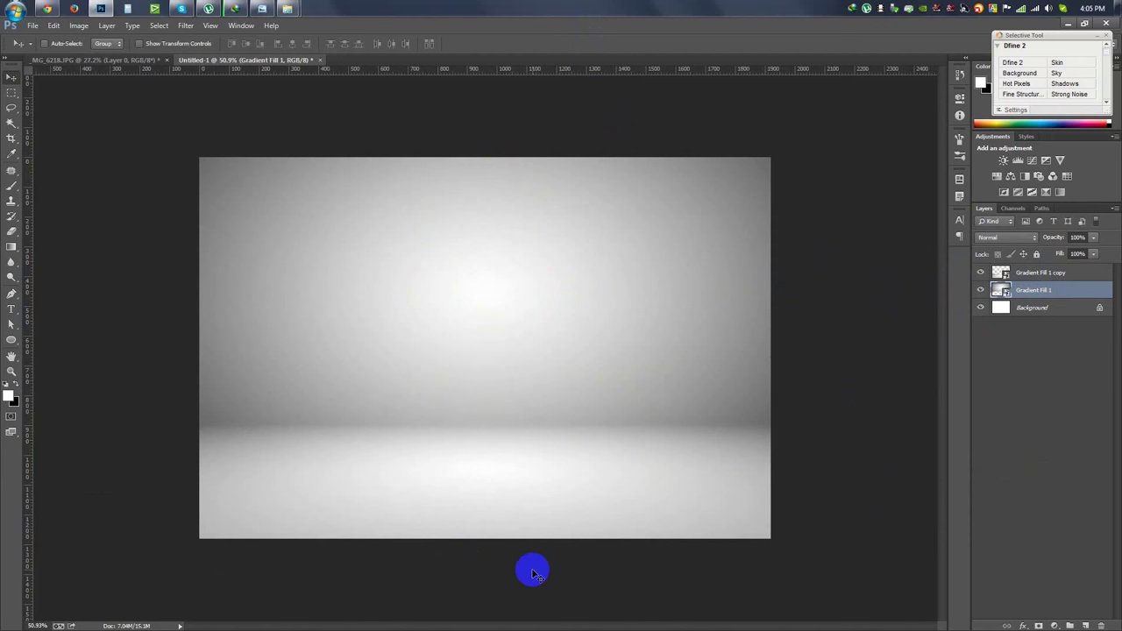
{"action": "left_click", "coordinate": [96, 59]}
{"action": "mouse_move", "coordinate": [325, 233]}
{"action": "left_mouse_down"}
{"action": "mouse_move", "coordinate": [458, 193]}
{"action": "mouse_move", "coordinate": [529, 248]}
{"action": "left_mouse_up"}
Step: Move the man's layer above the gradients, convert it to a Smart Object, and shrink it
{"action": "left_click_drag", "start_coordinate": [1050, 290], "coordinate": [1050, 274]}
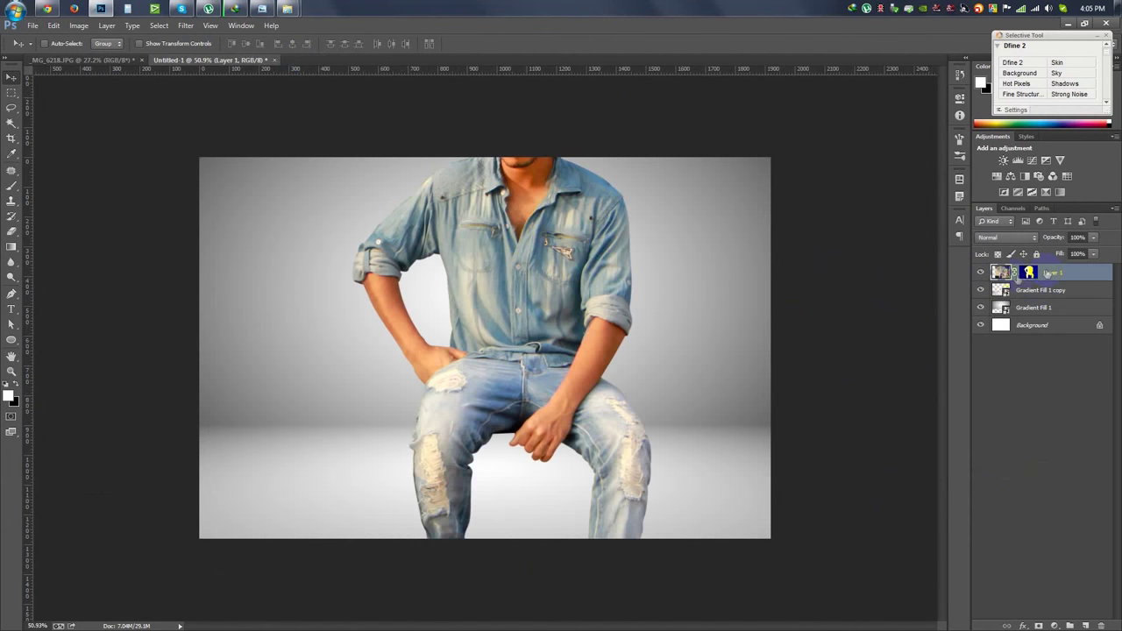
{"action": "right_click", "coordinate": [1077, 275]}
{"action": "left_click", "coordinate": [990, 275]}
{"action": "key", "text": "ctrl+t"}
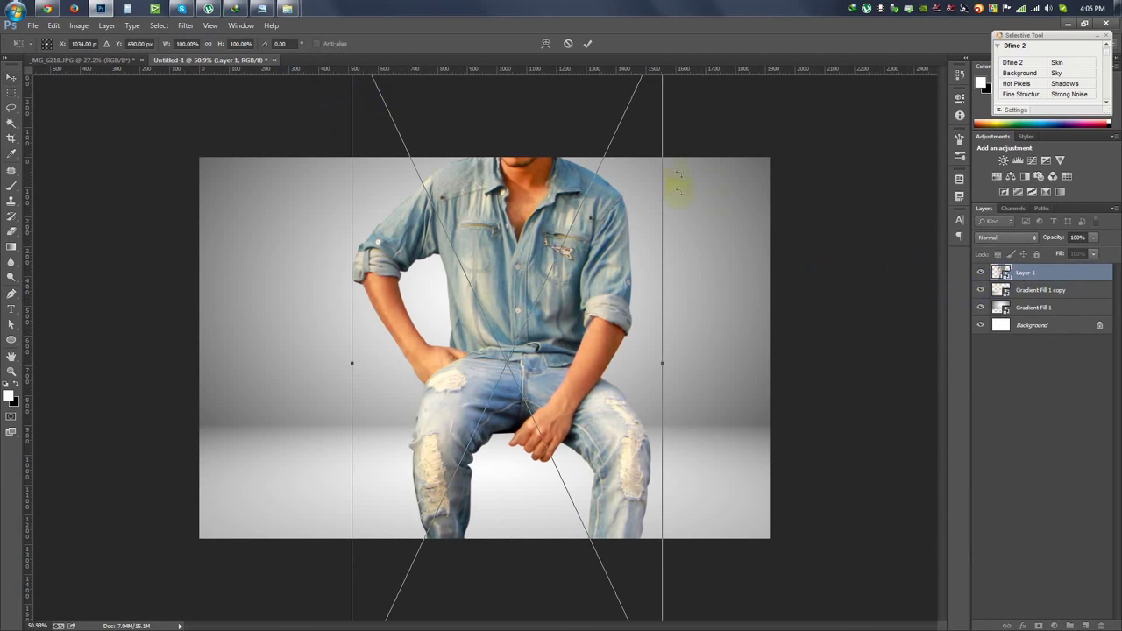
{"action": "left_click_drag", "start_coordinate": [162, 48], "coordinate": [140, 63]}
Step: Center the man on the backdrop and fine-tune his scale to about 50%
{"action": "mouse_move", "coordinate": [538, 376]}
{"action": "left_mouse_down"}
{"action": "mouse_move", "coordinate": [509, 316]}
{"action": "mouse_move", "coordinate": [493, 319]}
{"action": "left_mouse_up"}
{"action": "left_click_drag", "start_coordinate": [547, 211], "coordinate": [567, 184]}
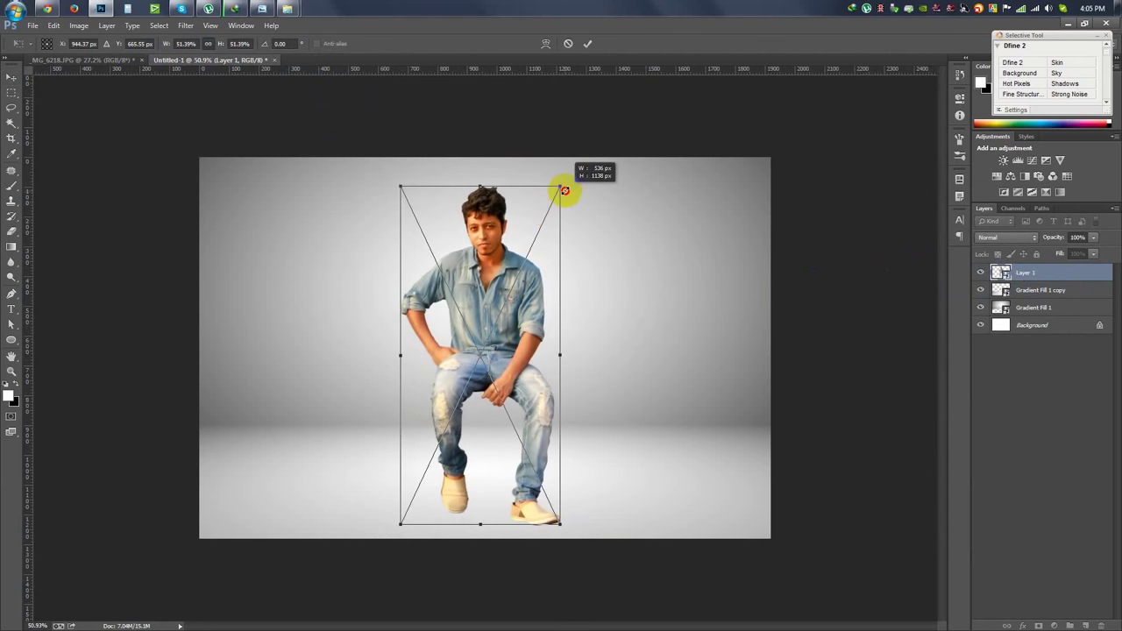
{"action": "left_click_drag", "start_coordinate": [519, 232], "coordinate": [509, 213]}
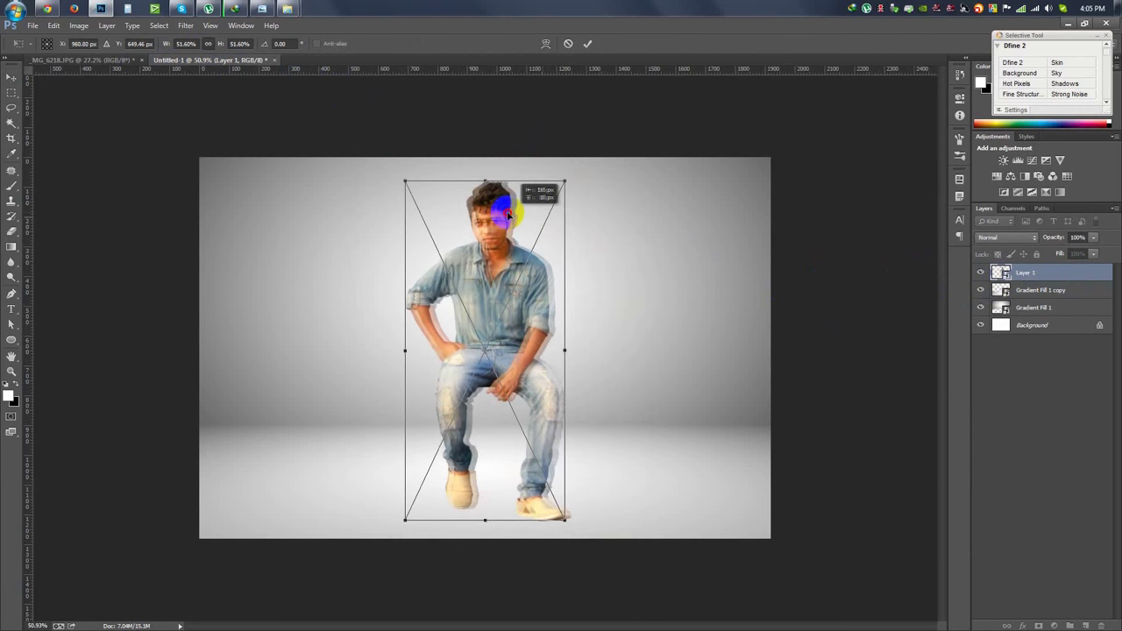
{"action": "left_click_drag", "start_coordinate": [571, 180], "coordinate": [560, 193]}
{"action": "left_click", "coordinate": [588, 43]}
{"action": "scroll", "coordinate": [567, 301], "scroll_direction": "up", "scroll_amount": 5}
{"action": "scroll", "coordinate": [467, 180], "scroll_direction": "up", "scroll_amount": 3}
{"action": "scroll", "coordinate": [491, 210], "scroll_direction": "up", "scroll_amount": 2}
{"action": "scroll", "coordinate": [501, 232], "scroll_direction": "down", "scroll_amount": 3}
{"action": "scroll", "coordinate": [500, 238], "scroll_direction": "down", "scroll_amount": 2}
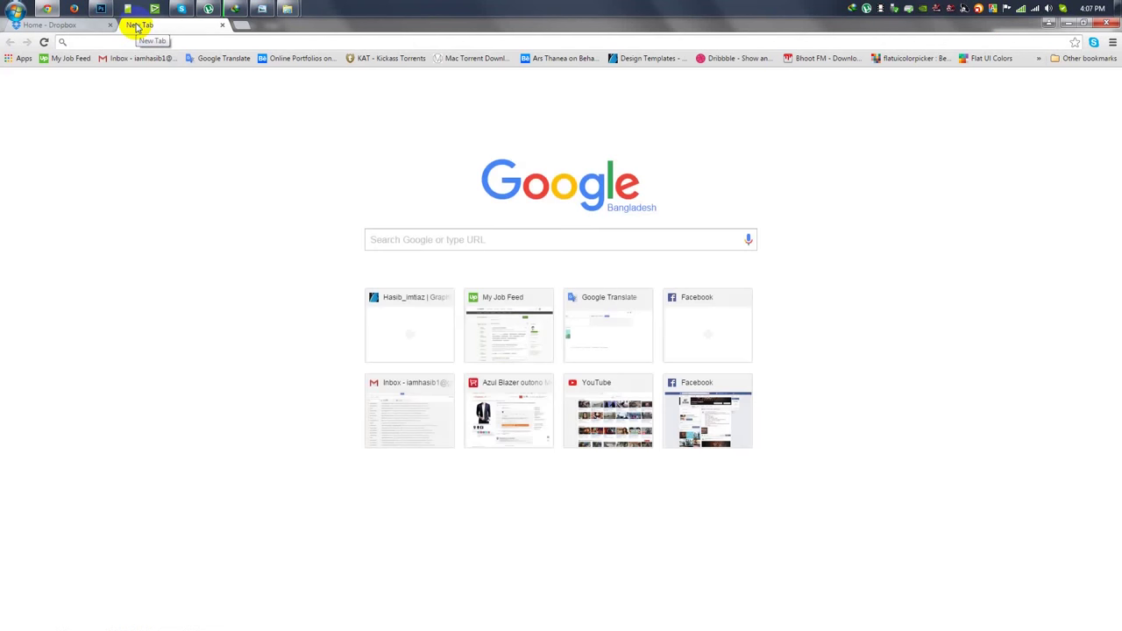
Step: Search Google Images for 'speaker image png' and scroll through the results
{"action": "type", "text": "speker png"}
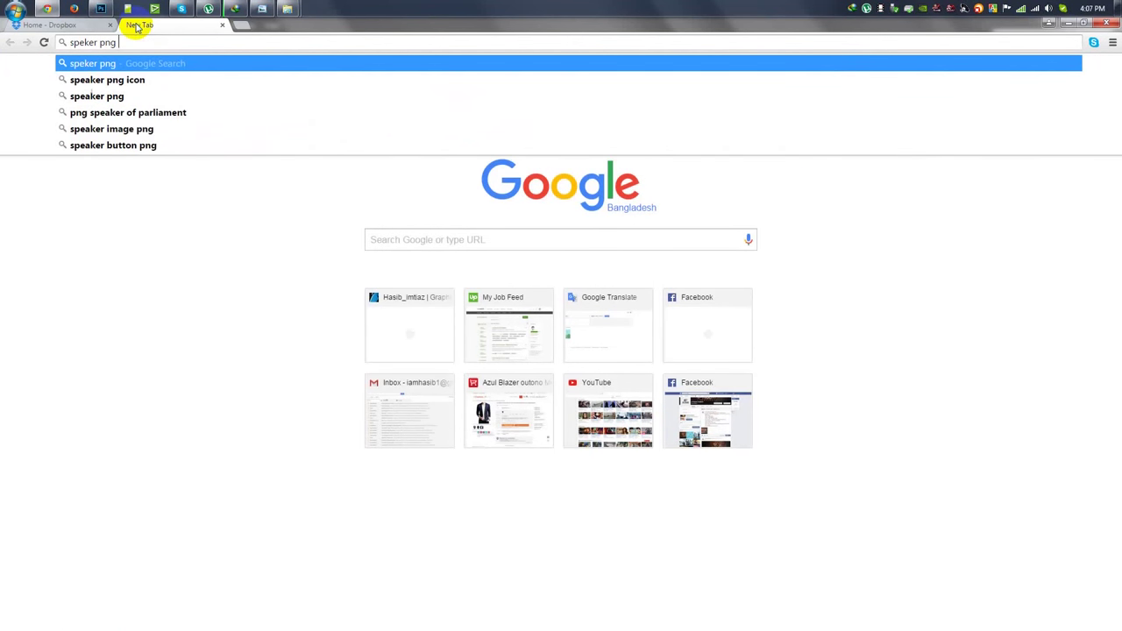
{"action": "key", "text": "Down"}
{"action": "key", "text": "Down"}
{"action": "key", "text": "Down"}
{"action": "key", "text": "Down"}
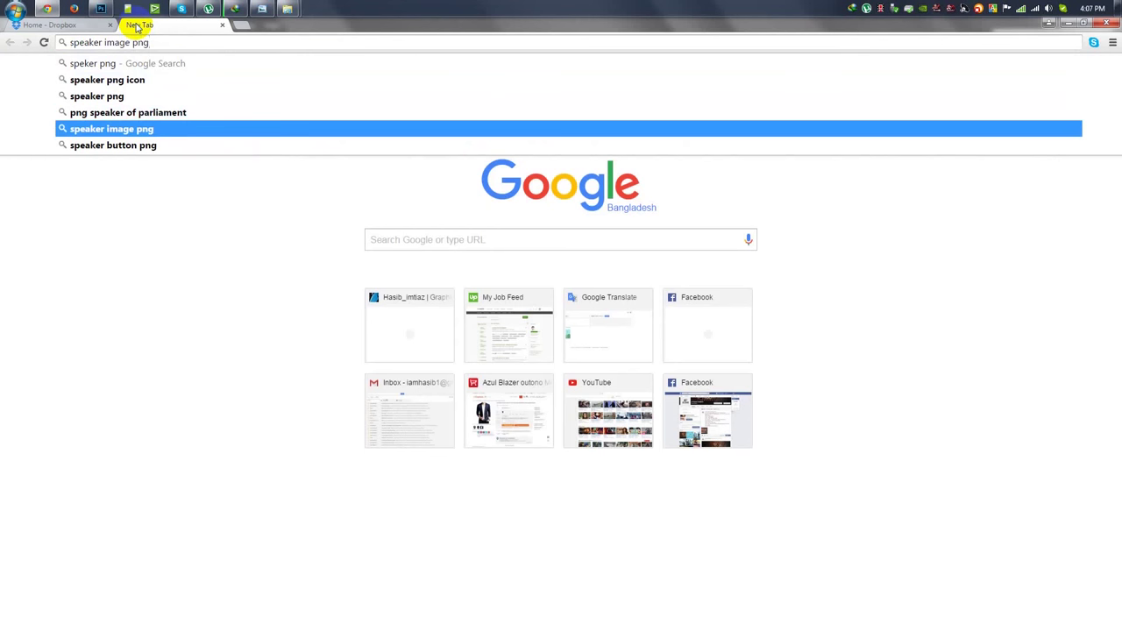
{"action": "key", "text": "Return"}
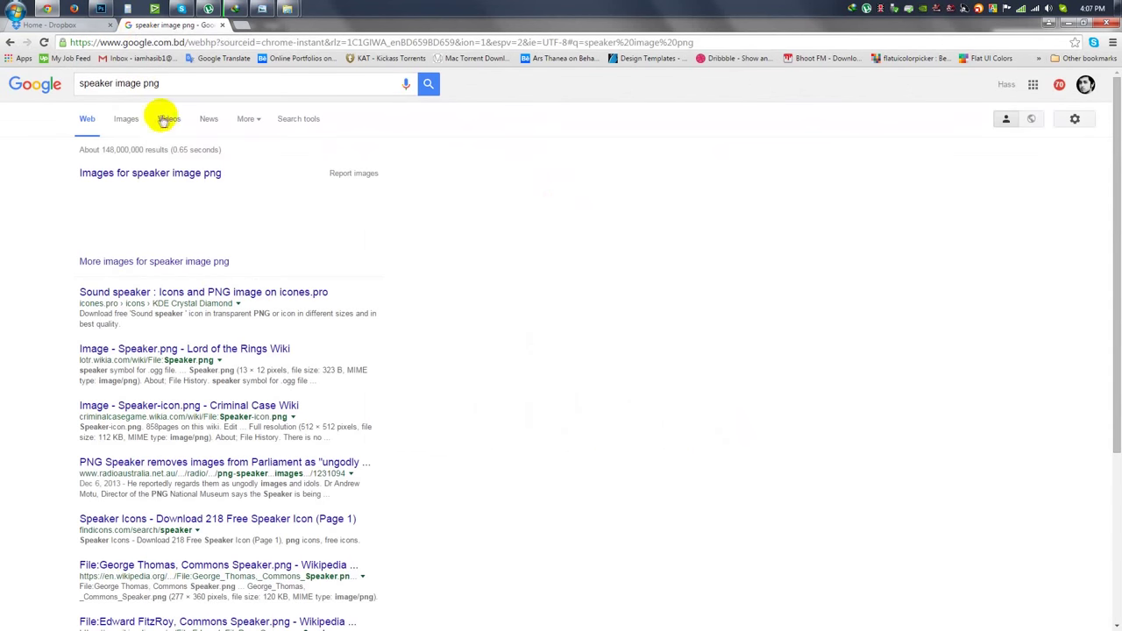
{"action": "left_click", "coordinate": [127, 120]}
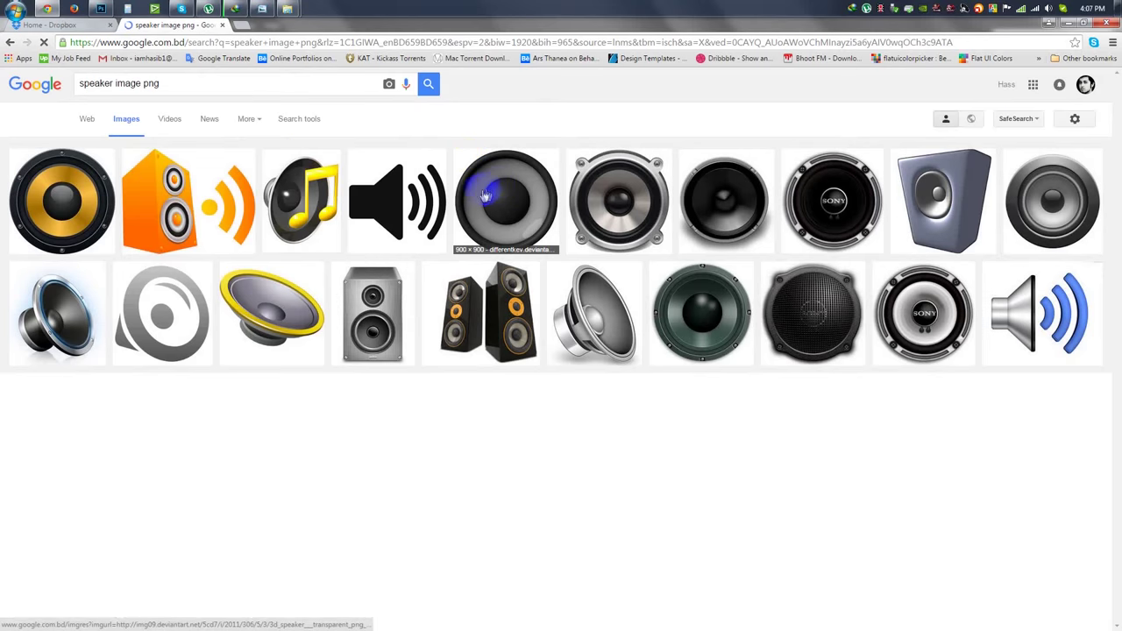
{"action": "scroll", "coordinate": [479, 197], "scroll_direction": "down", "scroll_amount": 2}
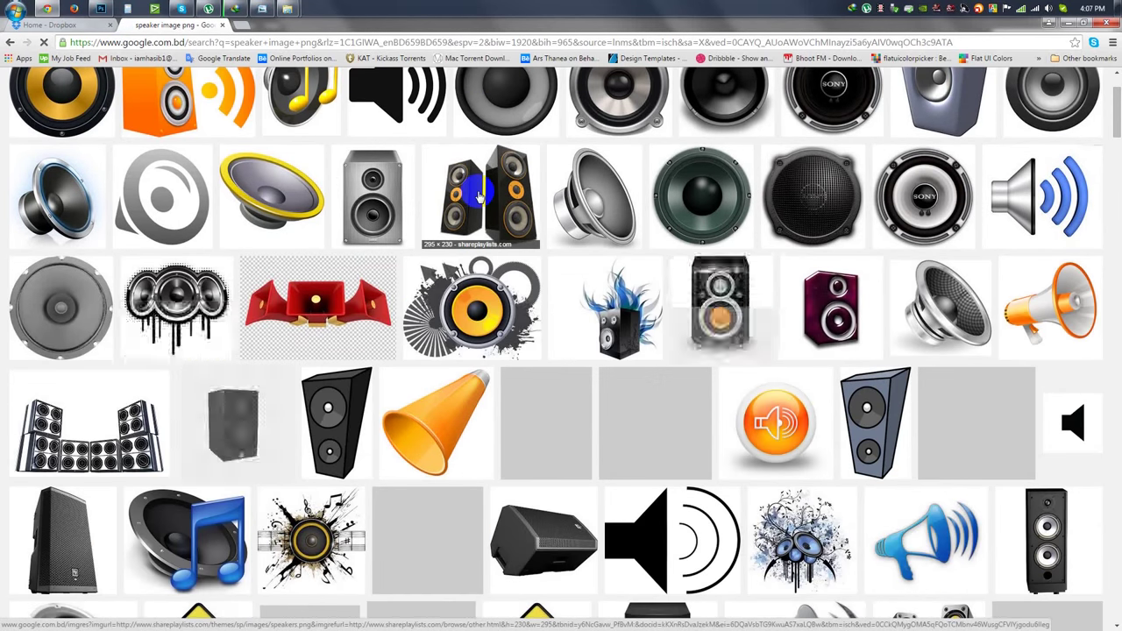
{"action": "scroll", "coordinate": [479, 197], "scroll_direction": "down", "scroll_amount": 3}
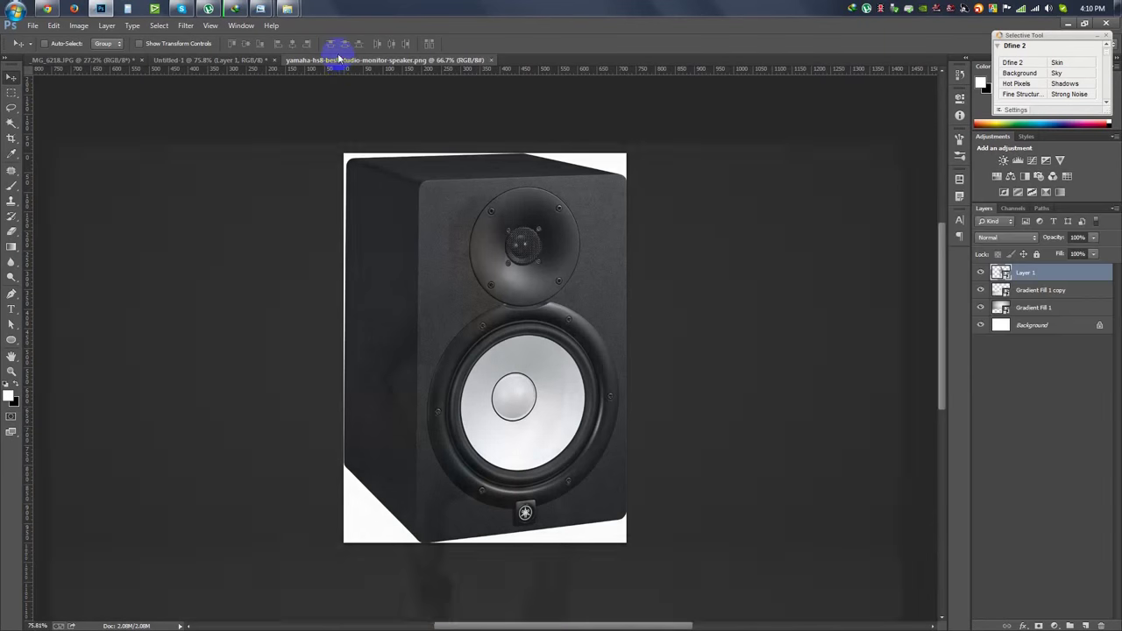
Step: Magic Wand the speaker's white corners and strip, then mask them out
{"action": "left_click", "coordinate": [12, 123]}
{"action": "left_click", "coordinate": [371, 494]}
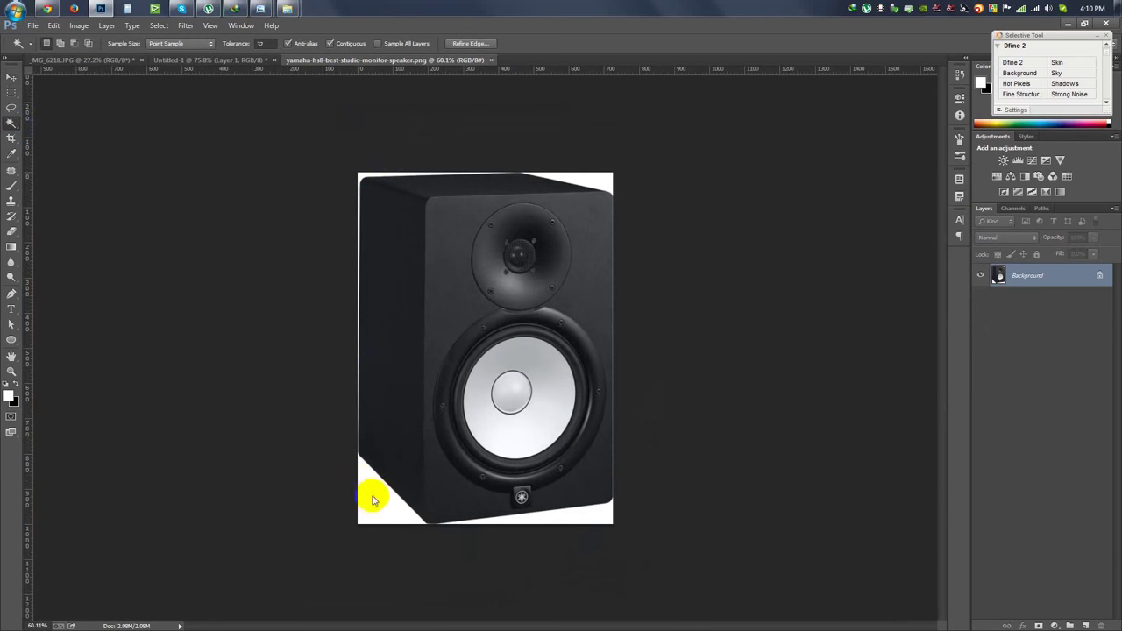
{"action": "left_click", "coordinate": [541, 524], "text": "shift"}
{"action": "left_click", "coordinate": [361, 176], "text": "shift"}
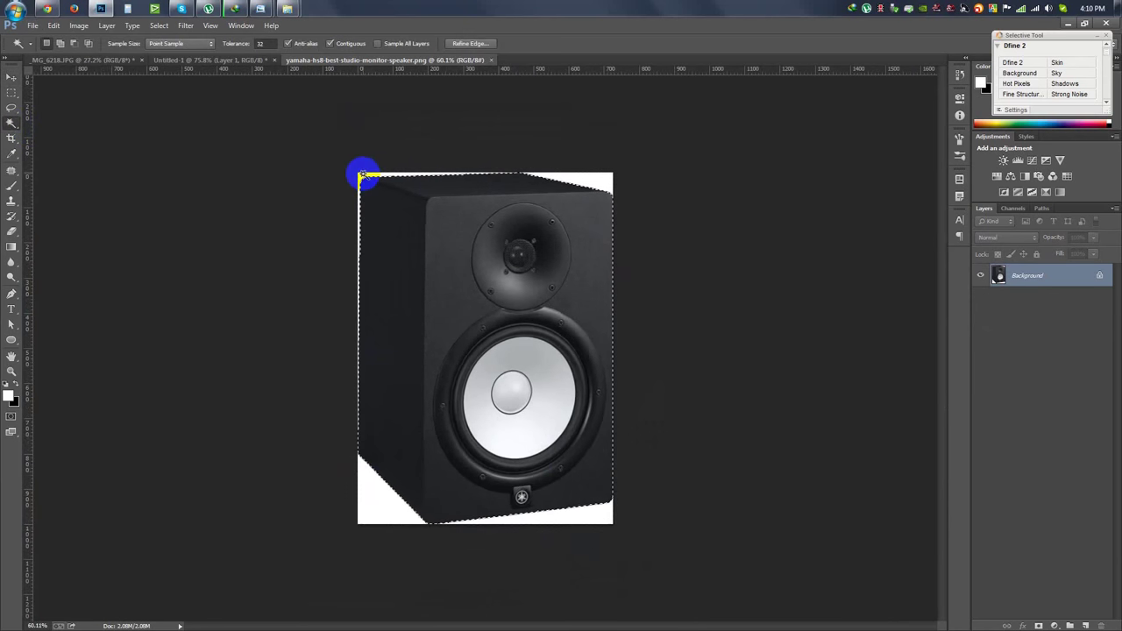
{"action": "left_click", "coordinate": [1039, 625], "text": "alt"}
Step: Drag the speaker into the composition below the man's layer and shrink it under him
{"action": "left_click", "coordinate": [18, 81]}
{"action": "left_click_drag", "start_coordinate": [412, 197], "coordinate": [421, 279]}
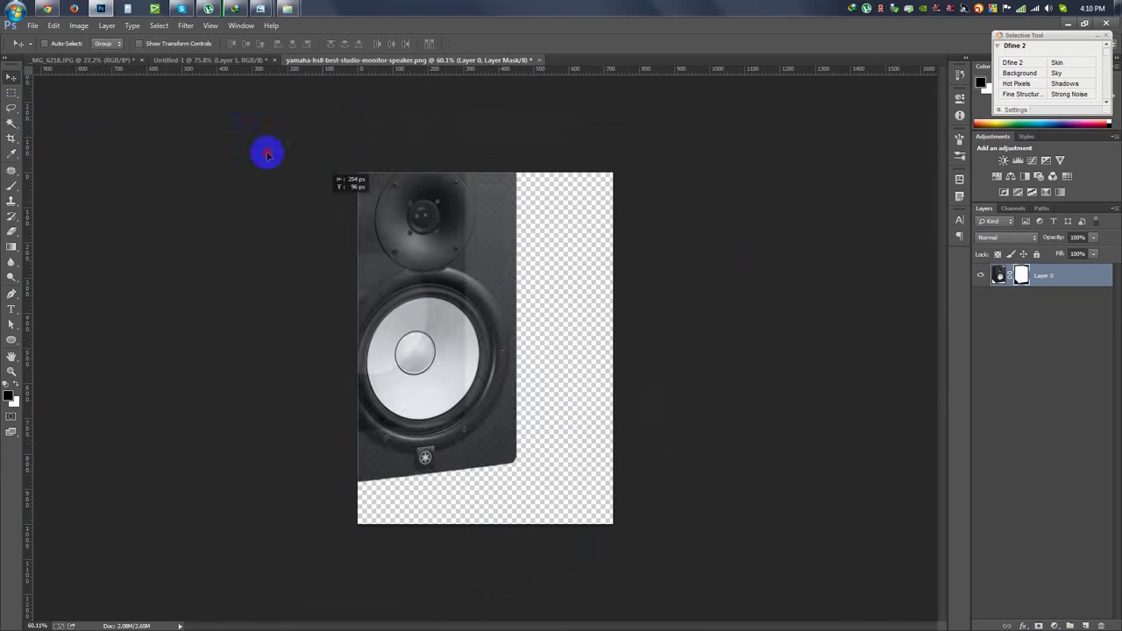
{"action": "scroll", "coordinate": [420, 279], "scroll_direction": "down", "scroll_amount": 2}
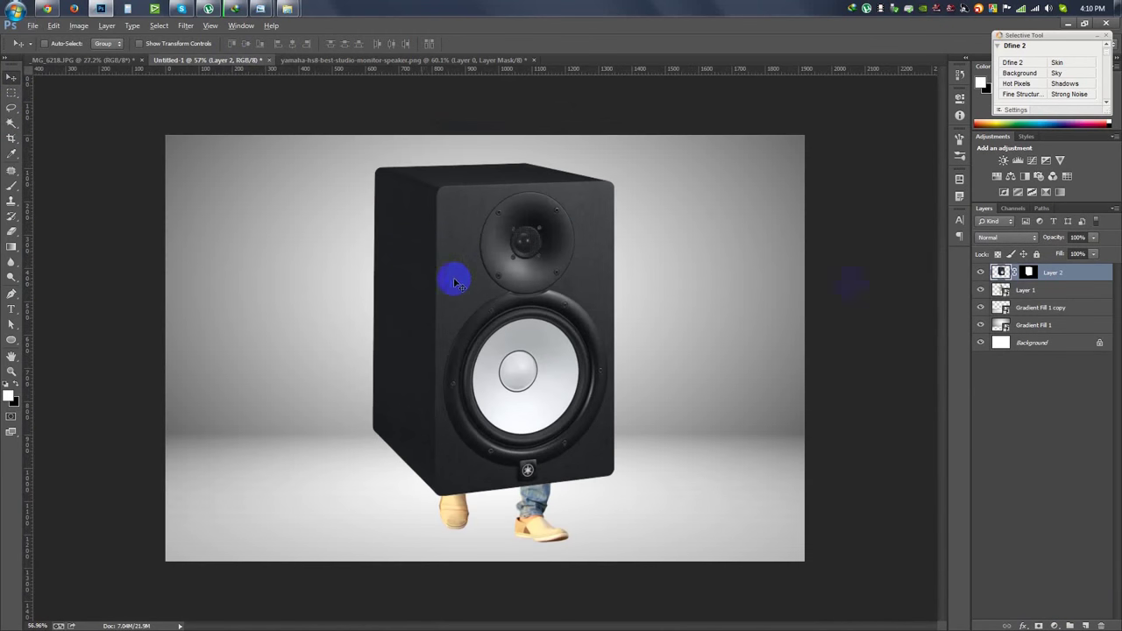
{"action": "left_click_drag", "start_coordinate": [1051, 283], "coordinate": [1053, 303]}
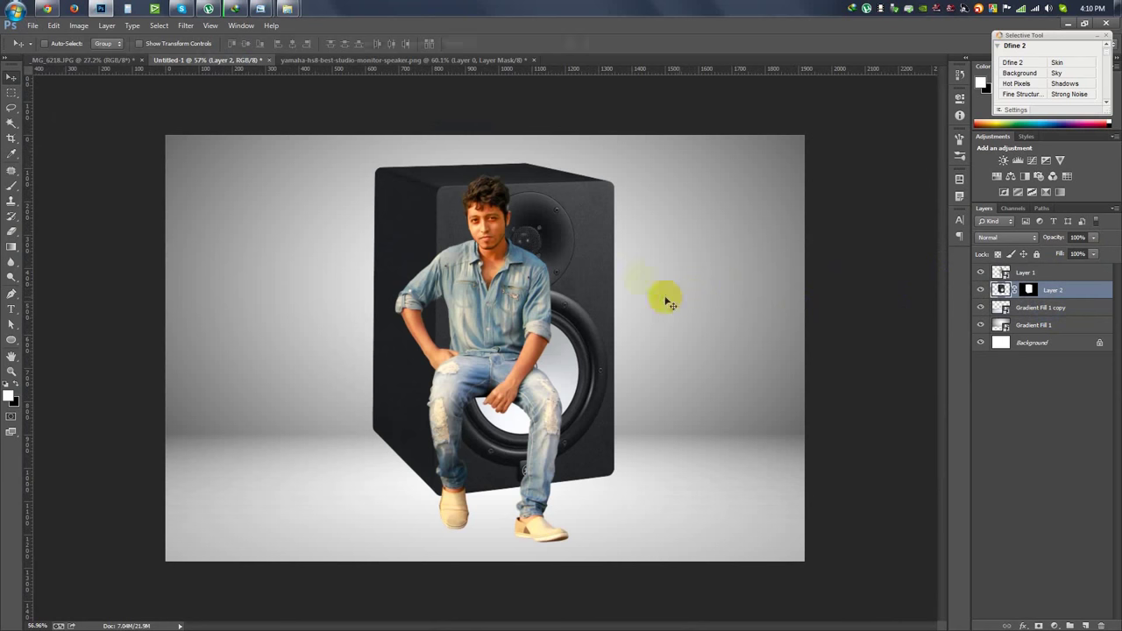
{"action": "key", "text": "ctrl+t"}
{"action": "mouse_move", "coordinate": [611, 161]}
{"action": "left_mouse_down"}
{"action": "mouse_move", "coordinate": [465, 368]}
{"action": "mouse_move", "coordinate": [519, 418]}
{"action": "left_mouse_up"}
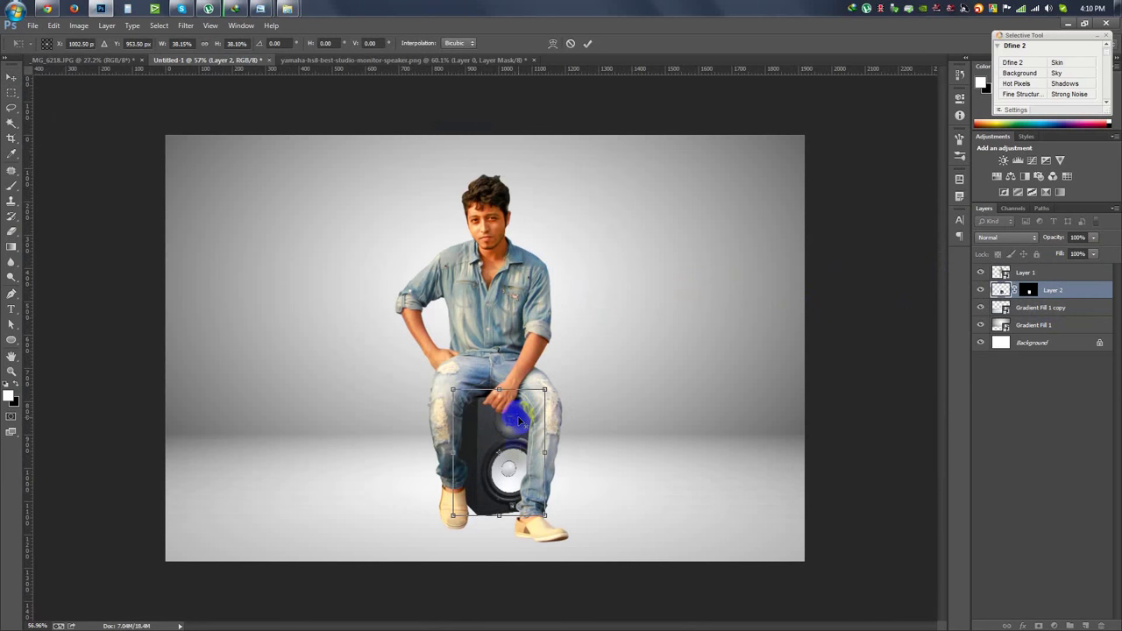
Step: Fine-tune the speaker to about 37% beneath the man, then close its file without saving
{"action": "scroll", "coordinate": [521, 417], "scroll_direction": "up", "scroll_amount": 5}
{"action": "scroll", "coordinate": [526, 455], "scroll_direction": "up", "scroll_amount": 2}
{"action": "scroll", "coordinate": [538, 465], "scroll_direction": "down", "scroll_amount": 3}
{"action": "mouse_move", "coordinate": [611, 567]}
{"action": "left_mouse_down"}
{"action": "mouse_move", "coordinate": [628, 553]}
{"action": "mouse_move", "coordinate": [599, 550]}
{"action": "left_mouse_up"}
{"action": "left_click_drag", "start_coordinate": [508, 466], "coordinate": [511, 474]}
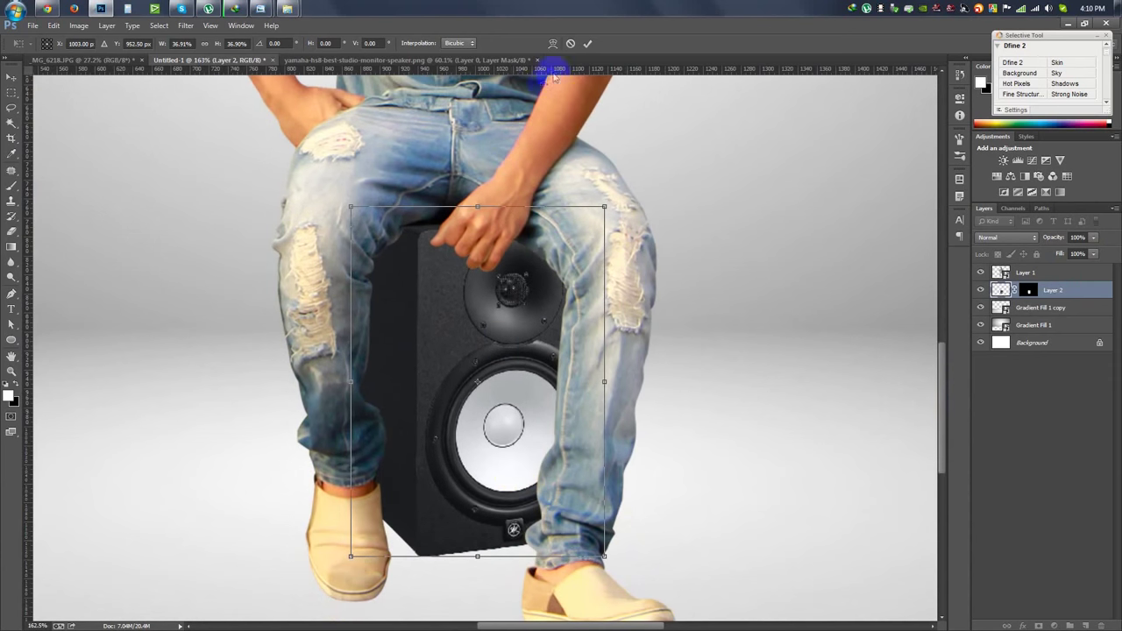
{"action": "left_click", "coordinate": [587, 43]}
{"action": "scroll", "coordinate": [583, 307], "scroll_direction": "down", "scroll_amount": 5}
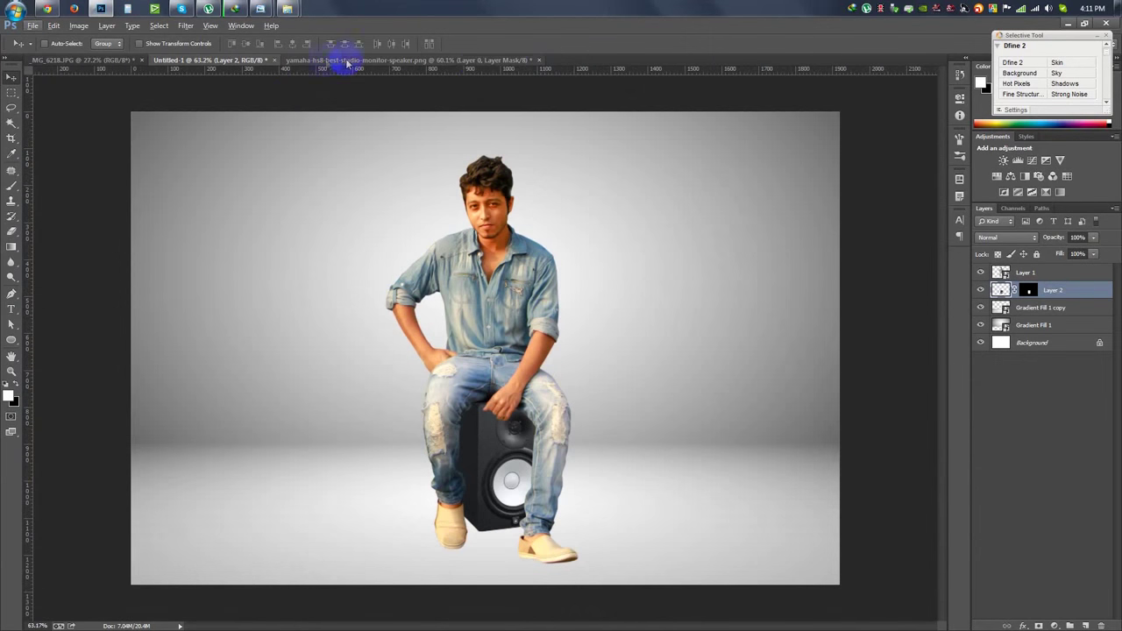
{"action": "left_click", "coordinate": [539, 59]}
{"action": "left_click", "coordinate": [568, 251]}
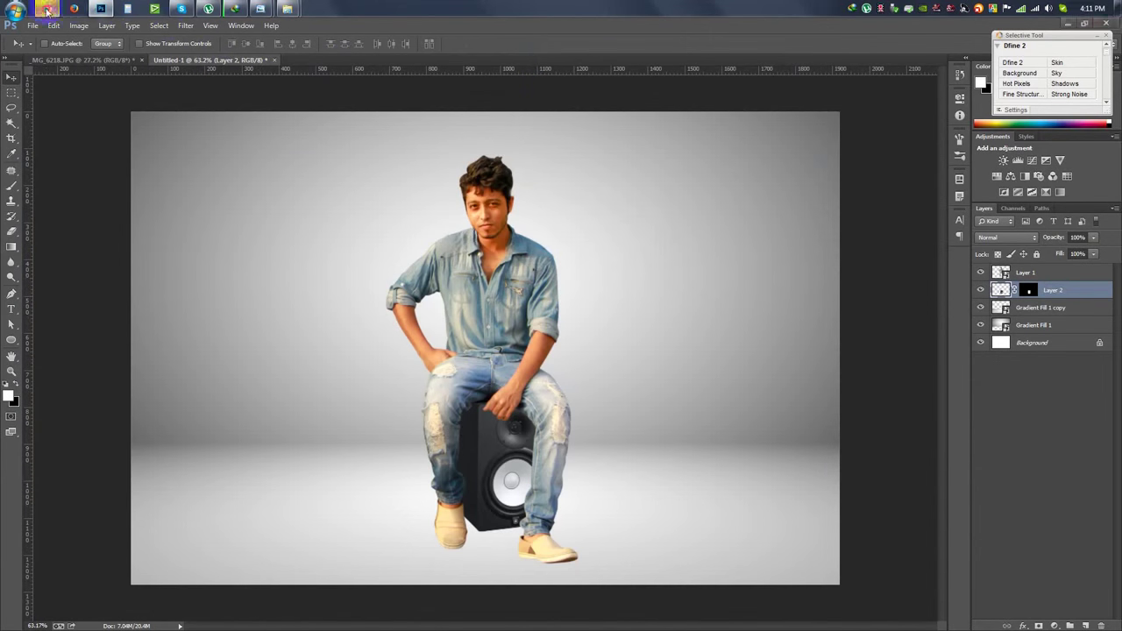
Step: Open the M&K Sound Home-Speakers-Main black speaker stack image full-size in a new Chrome tab
{"action": "left_click", "coordinate": [48, 9]}
{"action": "scroll", "coordinate": [458, 257], "scroll_direction": "up", "scroll_amount": 5}
{"action": "scroll", "coordinate": [459, 258], "scroll_direction": "up", "scroll_amount": 2}
{"action": "scroll", "coordinate": [463, 264], "scroll_direction": "up", "scroll_amount": 1}
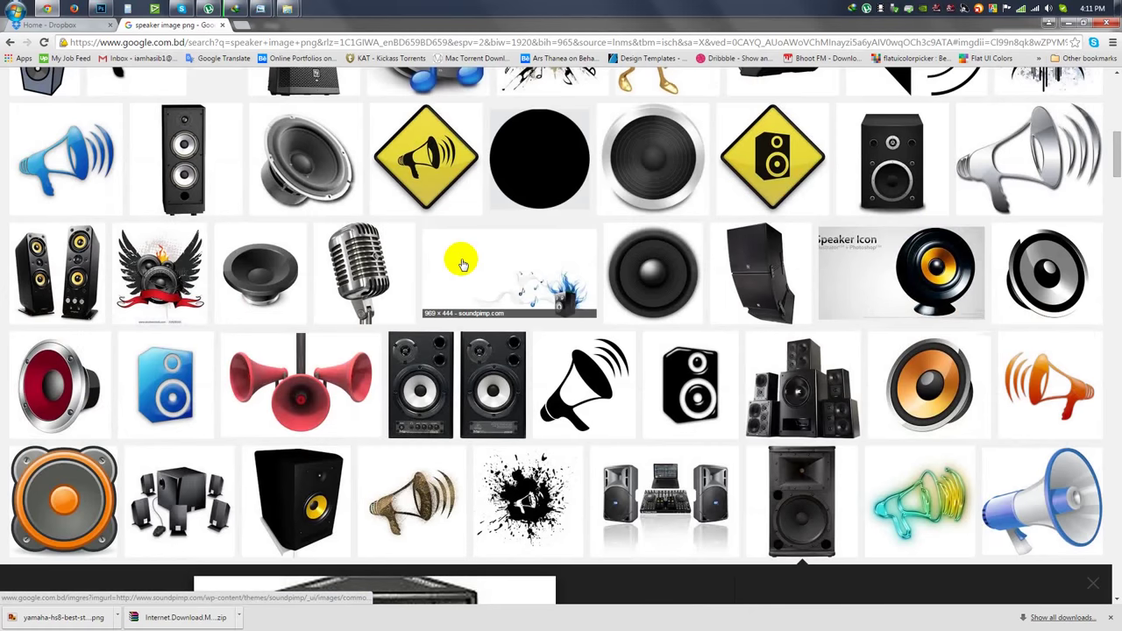
{"action": "scroll", "coordinate": [614, 281], "scroll_direction": "down", "scroll_amount": 2}
{"action": "scroll", "coordinate": [772, 219], "scroll_direction": "down", "scroll_amount": 2}
{"action": "left_click", "coordinate": [800, 173]}
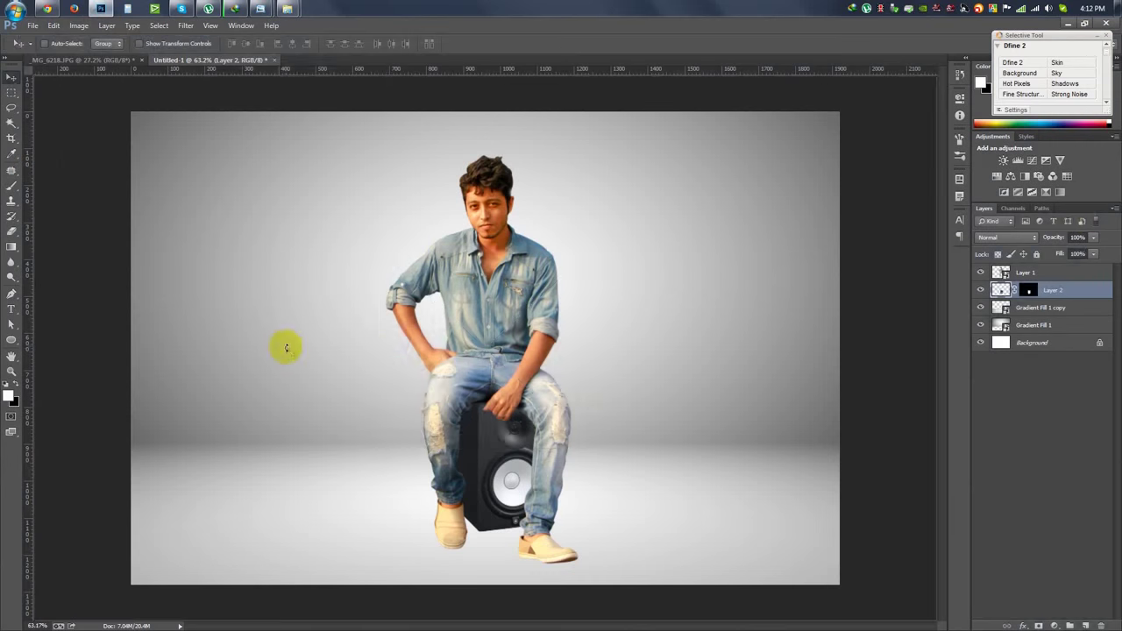
Step: Place the Home-Speakers-Main stack behind the man, scaled to about 151%
{"action": "left_click_drag", "start_coordinate": [38, 287], "coordinate": [225, 422]}
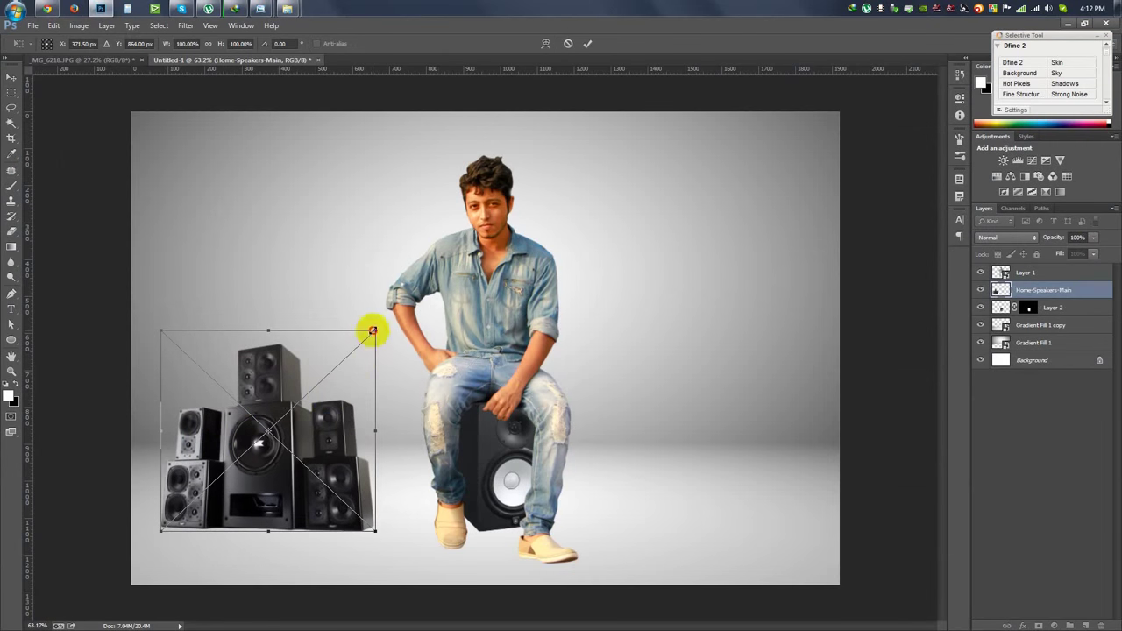
{"action": "left_click_drag", "start_coordinate": [376, 320], "coordinate": [487, 221]}
{"action": "mouse_move", "coordinate": [371, 401]}
{"action": "left_mouse_down"}
{"action": "mouse_move", "coordinate": [353, 362]}
{"action": "mouse_move", "coordinate": [386, 362]}
{"action": "left_mouse_up"}
{"action": "key", "text": "Return"}
{"action": "left_click_drag", "start_coordinate": [1021, 308], "coordinate": [1019, 318]}
Step: Duplicate the speaker stack, flip the copy horizontally, and move it to the man's right
{"action": "left_click_drag", "start_coordinate": [489, 459], "coordinate": [594, 406]}
{"action": "key", "text": "ctrl+t"}
{"action": "right_click", "coordinate": [595, 405]}
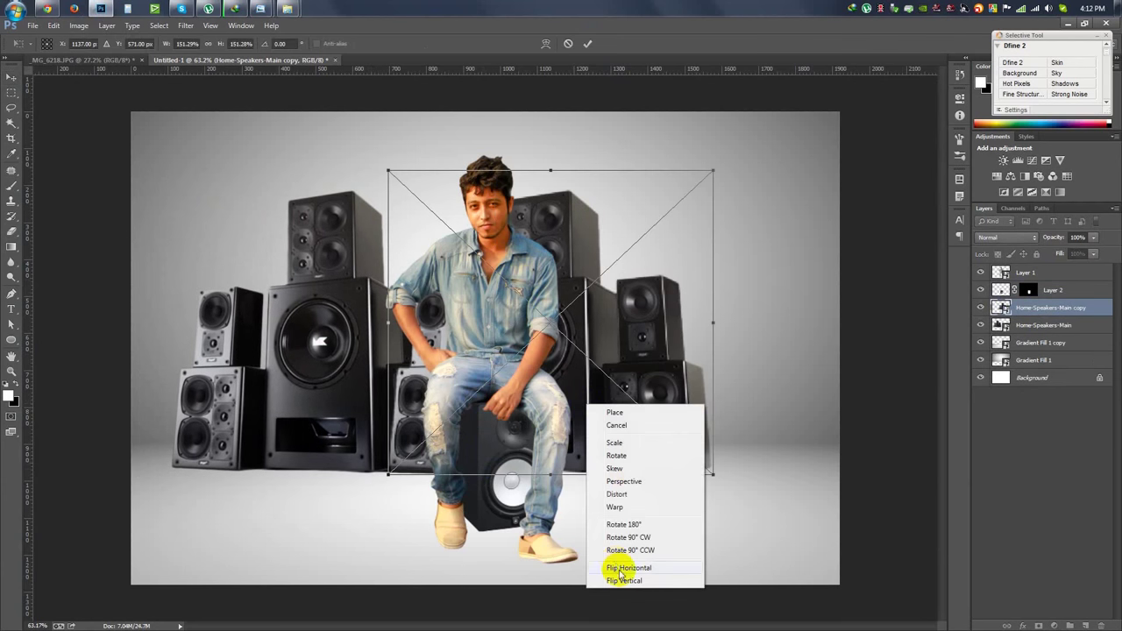
{"action": "left_click", "coordinate": [614, 571]}
{"action": "mouse_move", "coordinate": [608, 421]}
{"action": "left_mouse_down"}
{"action": "mouse_move", "coordinate": [704, 437]}
{"action": "mouse_move", "coordinate": [692, 422]}
{"action": "left_mouse_up"}
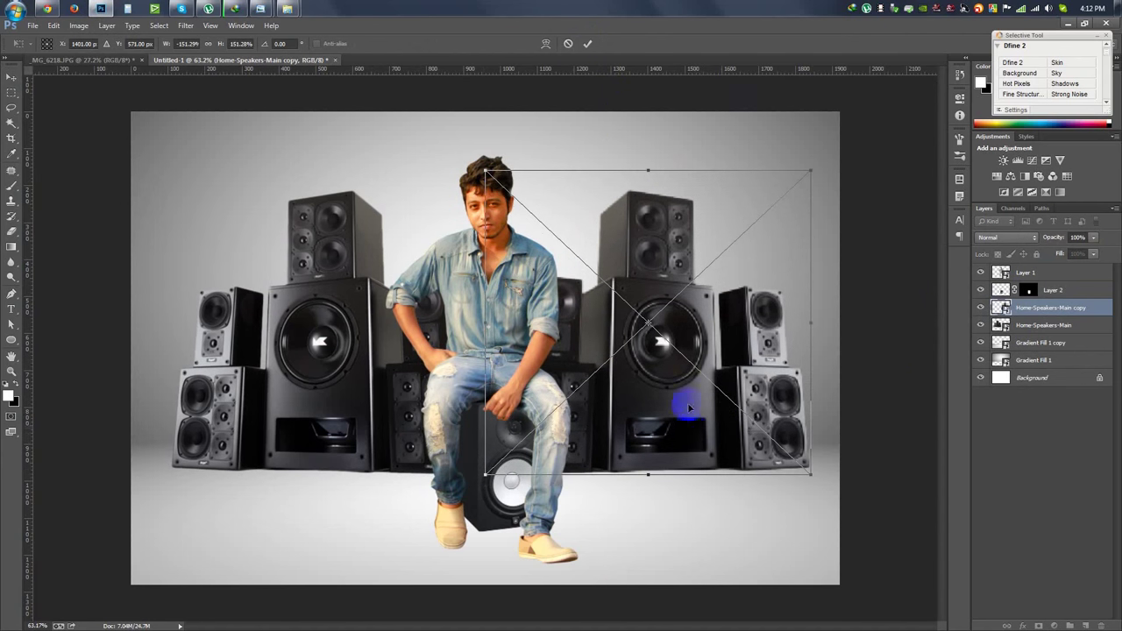
{"action": "left_click", "coordinate": [587, 43]}
Step: Nudge both speaker stacks down-left and move the left stack closer to the man
{"action": "left_click", "coordinate": [1044, 325], "text": "ctrl"}
{"action": "left_click_drag", "start_coordinate": [572, 325], "coordinate": [567, 332]}
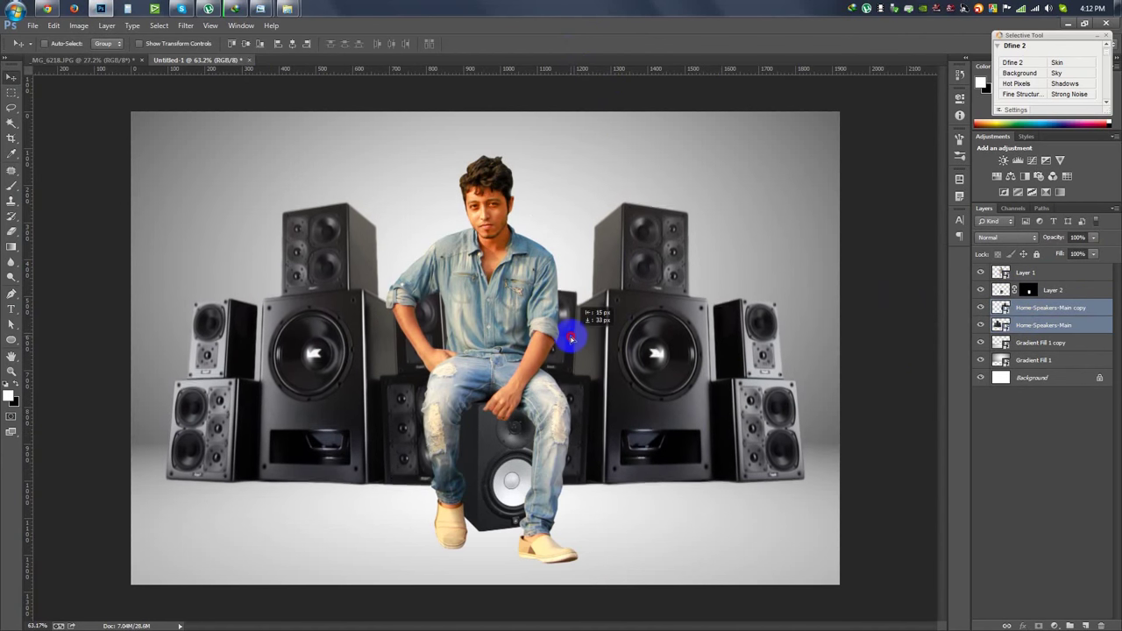
{"action": "left_click", "coordinate": [1063, 325]}
{"action": "mouse_move", "coordinate": [698, 341]}
{"action": "left_mouse_down"}
{"action": "mouse_move", "coordinate": [765, 320]}
{"action": "mouse_move", "coordinate": [709, 318]}
{"action": "mouse_move", "coordinate": [725, 361]}
{"action": "left_mouse_up"}
{"action": "left_click", "coordinate": [1024, 325], "text": "ctrl"}
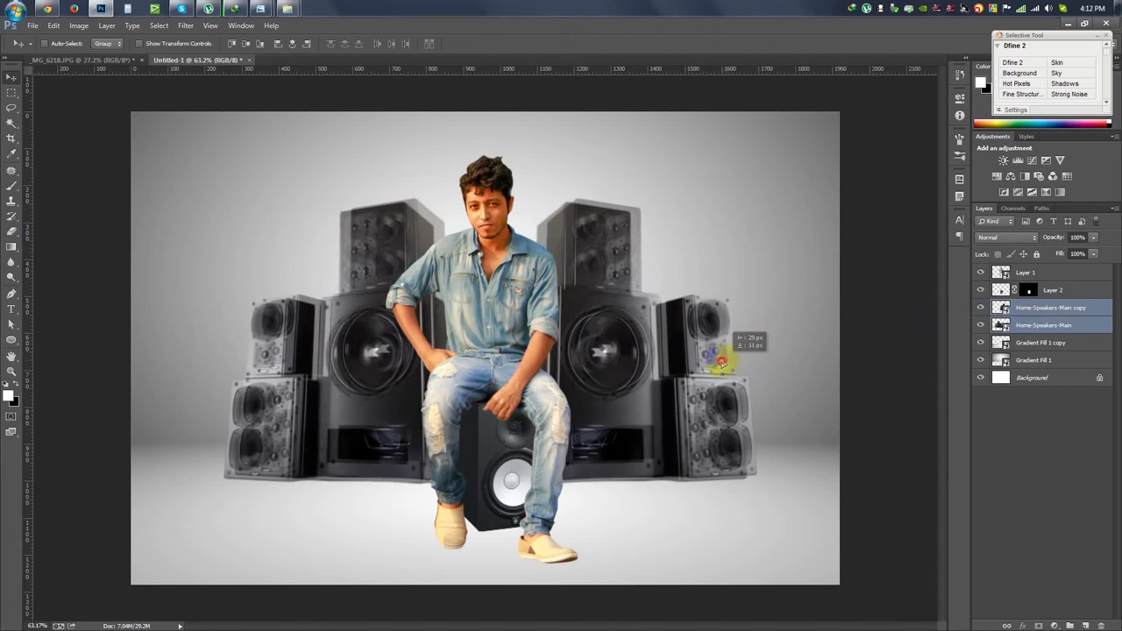
{"action": "key", "text": "ctrl+t"}
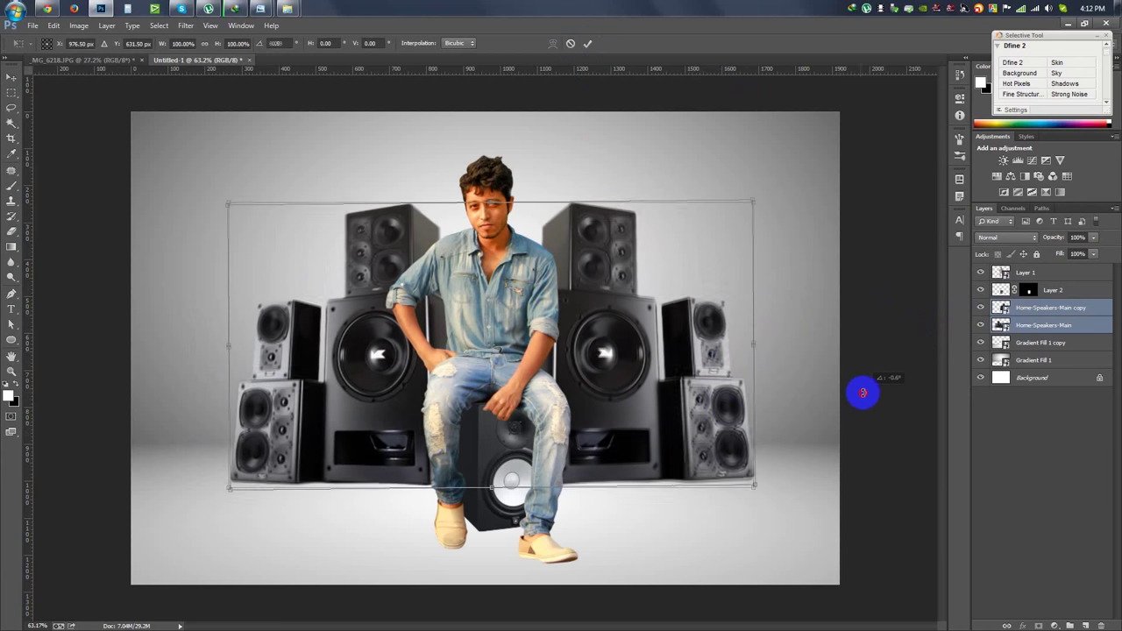
{"action": "key", "text": "Return"}
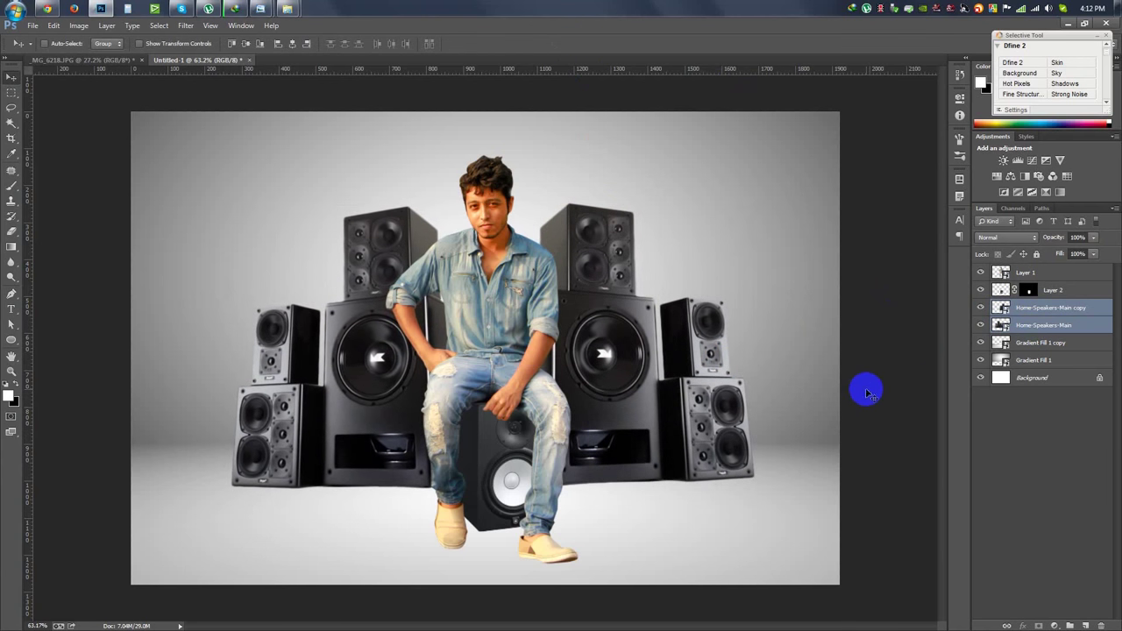
Step: Add a Selective Color layer clipped to Layer 1, then a Vibrance adjustment layer
{"action": "left_click", "coordinate": [1052, 273]}
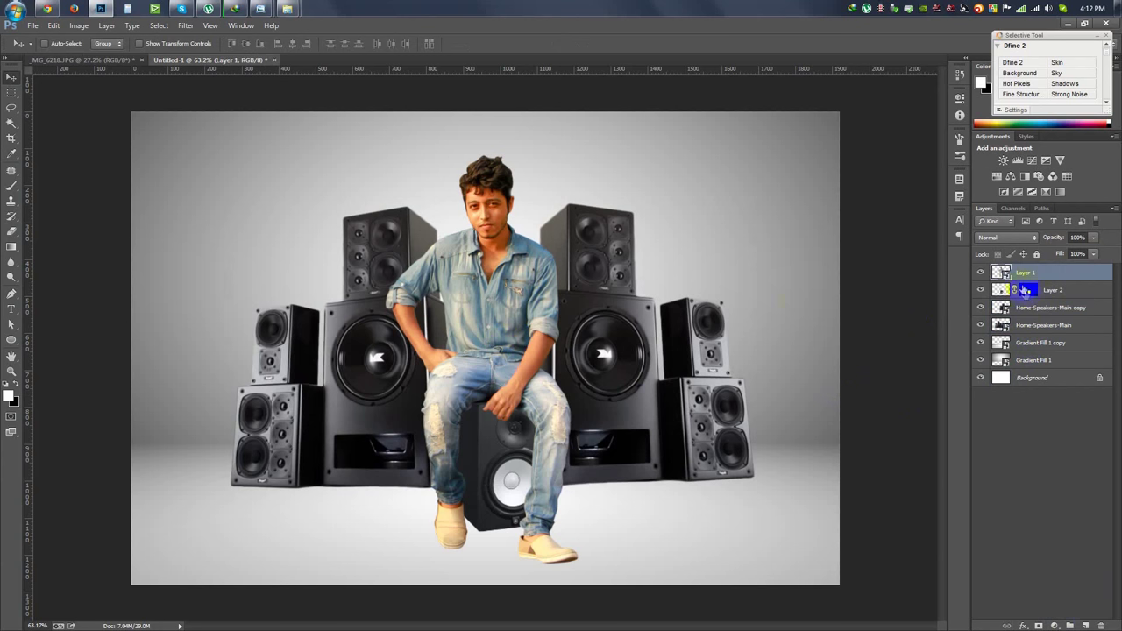
{"action": "left_click", "coordinate": [1054, 625]}
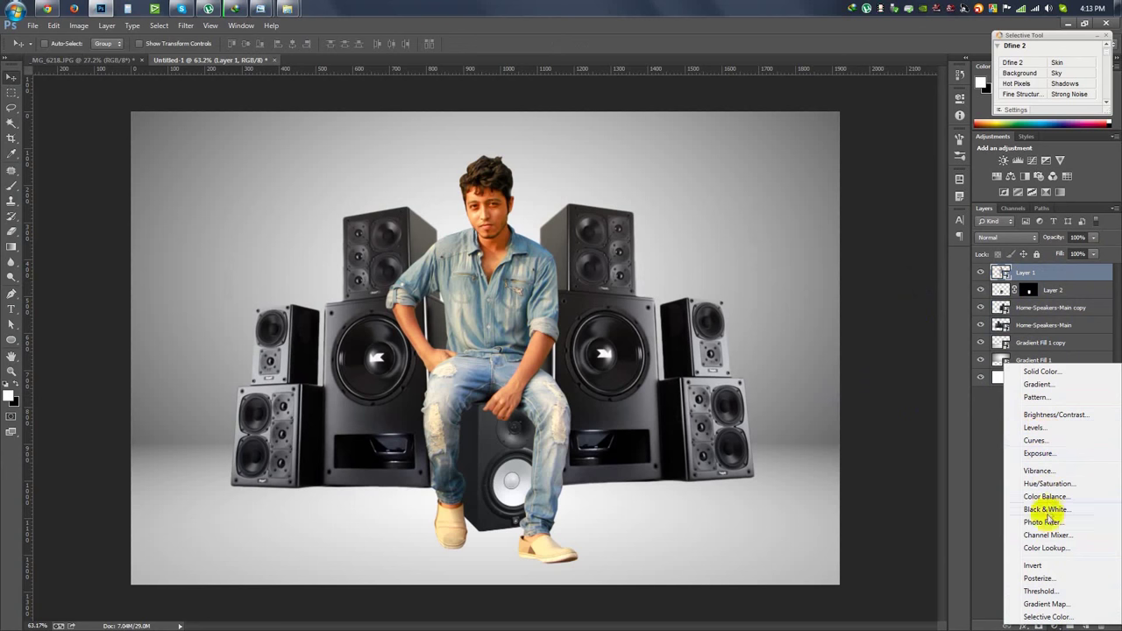
{"action": "left_click", "coordinate": [1037, 618]}
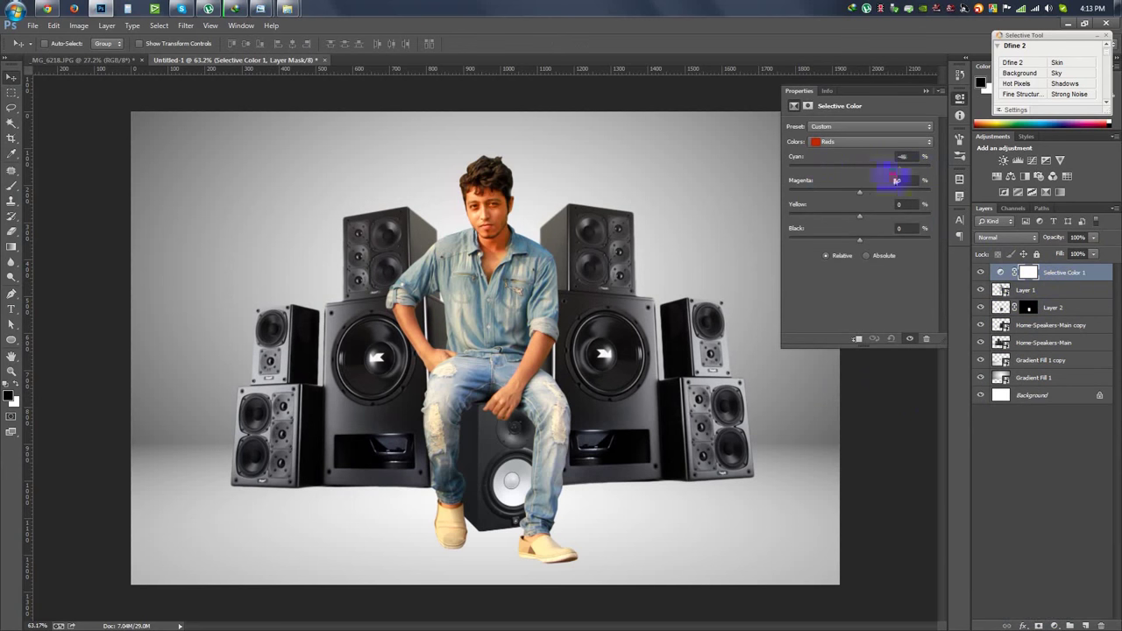
{"action": "right_click", "coordinate": [1088, 283]}
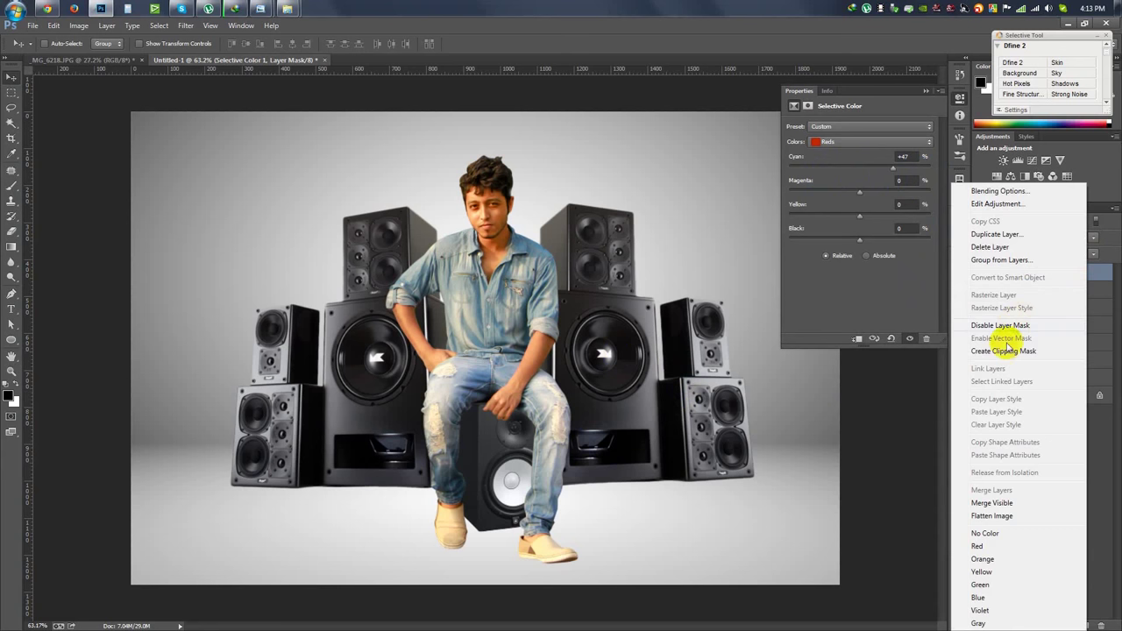
{"action": "left_click", "coordinate": [1008, 353]}
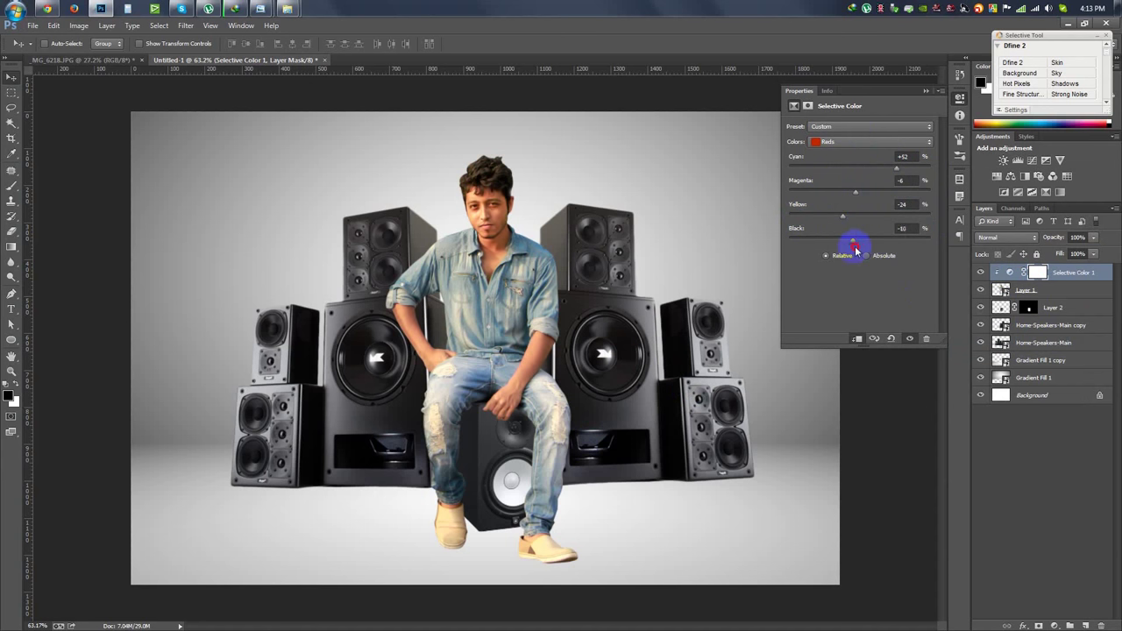
{"action": "left_click", "coordinate": [1054, 626]}
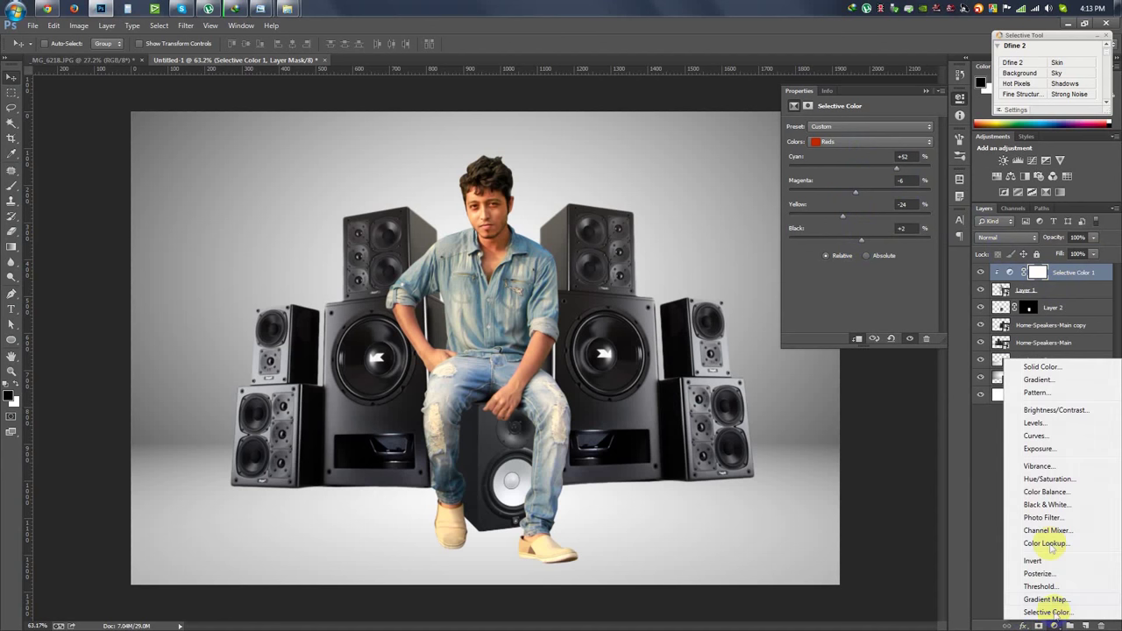
{"action": "left_click", "coordinate": [1035, 470]}
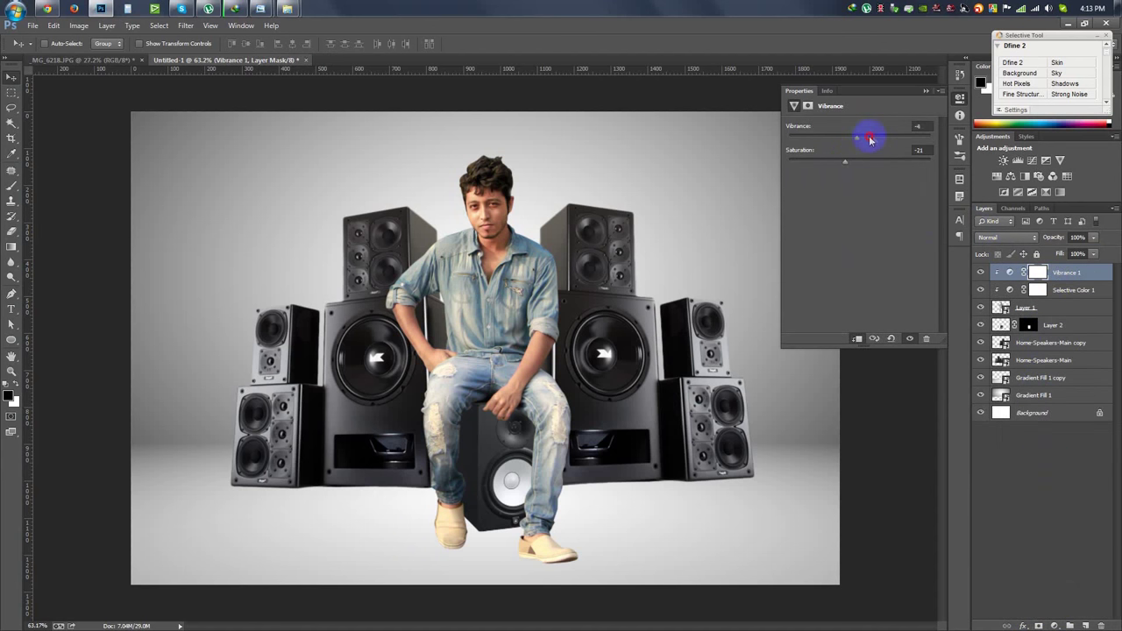
Step: Add a Levels layer above Layer 1 and set its gray point by sampling the man's face
{"action": "left_click", "coordinate": [1051, 305]}
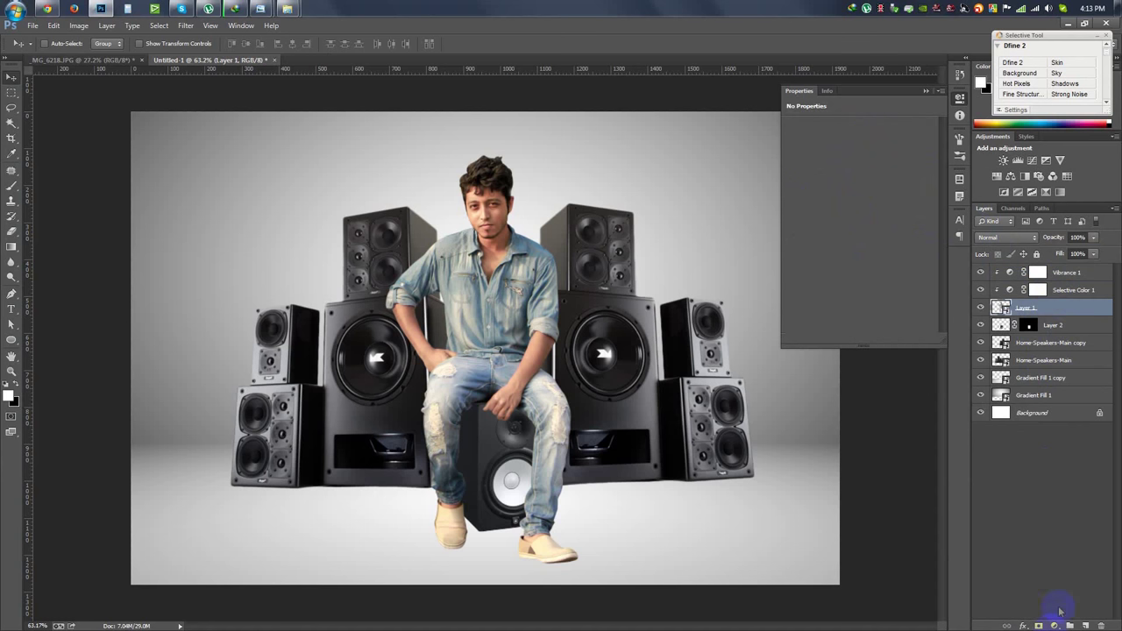
{"action": "left_click", "coordinate": [1054, 626]}
{"action": "left_click", "coordinate": [1034, 430]}
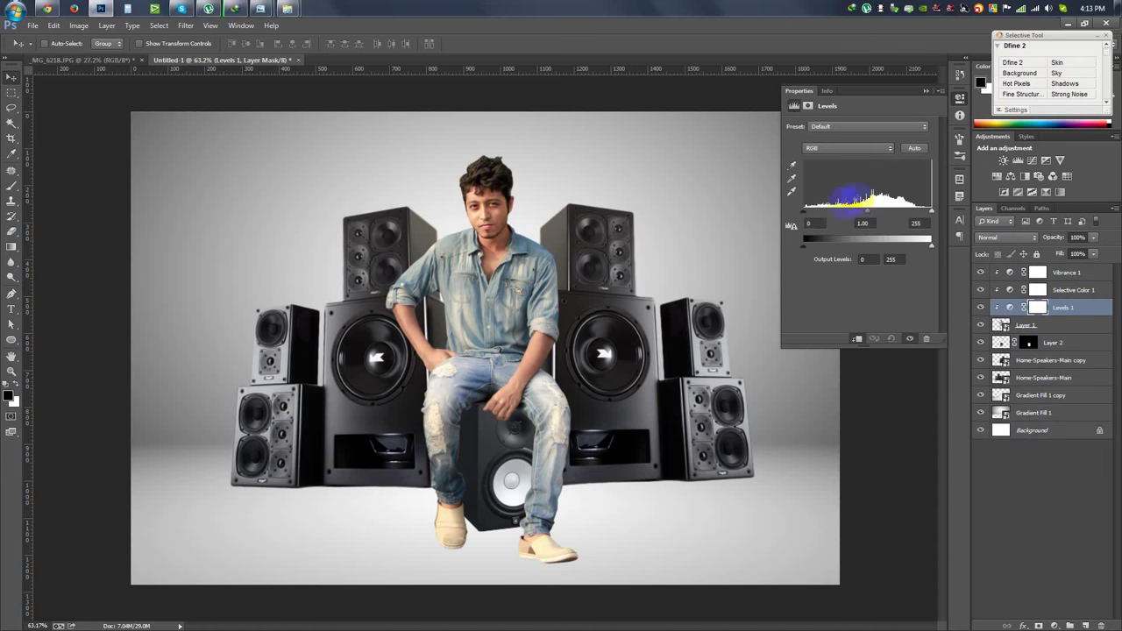
{"action": "left_click", "coordinate": [791, 177]}
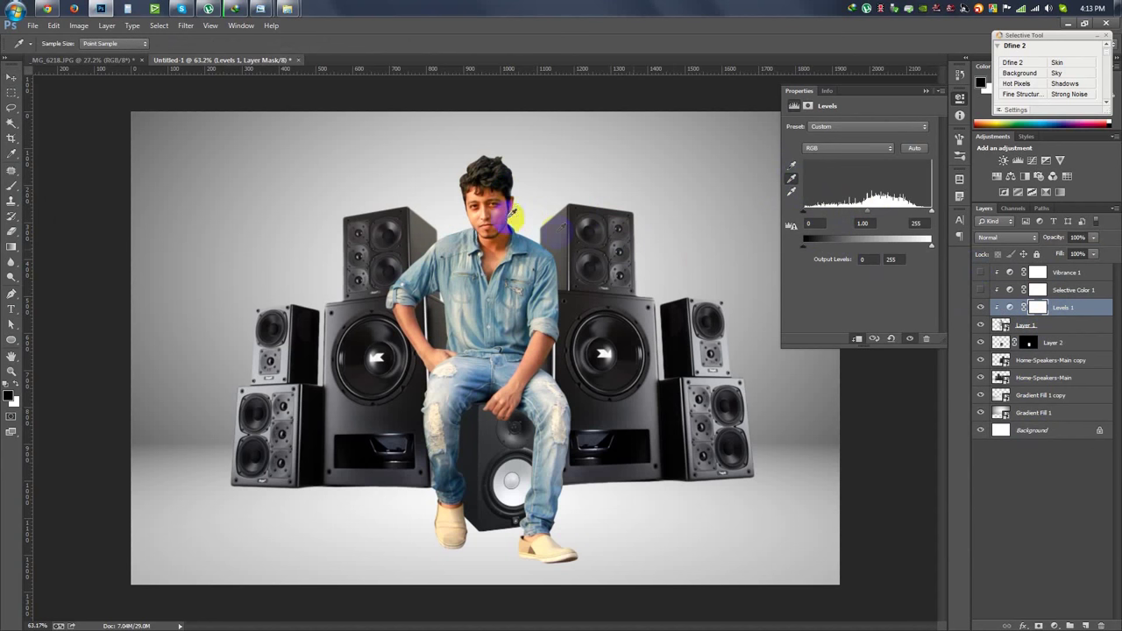
{"action": "left_click", "coordinate": [498, 189]}
{"action": "left_click", "coordinate": [502, 191]}
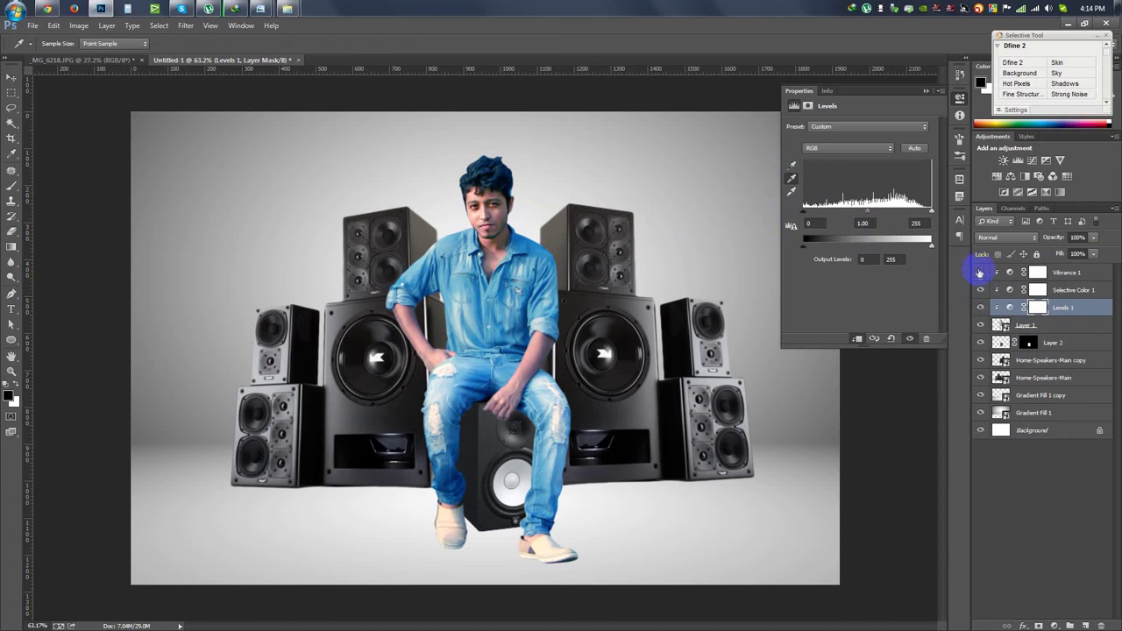
{"action": "left_click", "coordinate": [496, 195]}
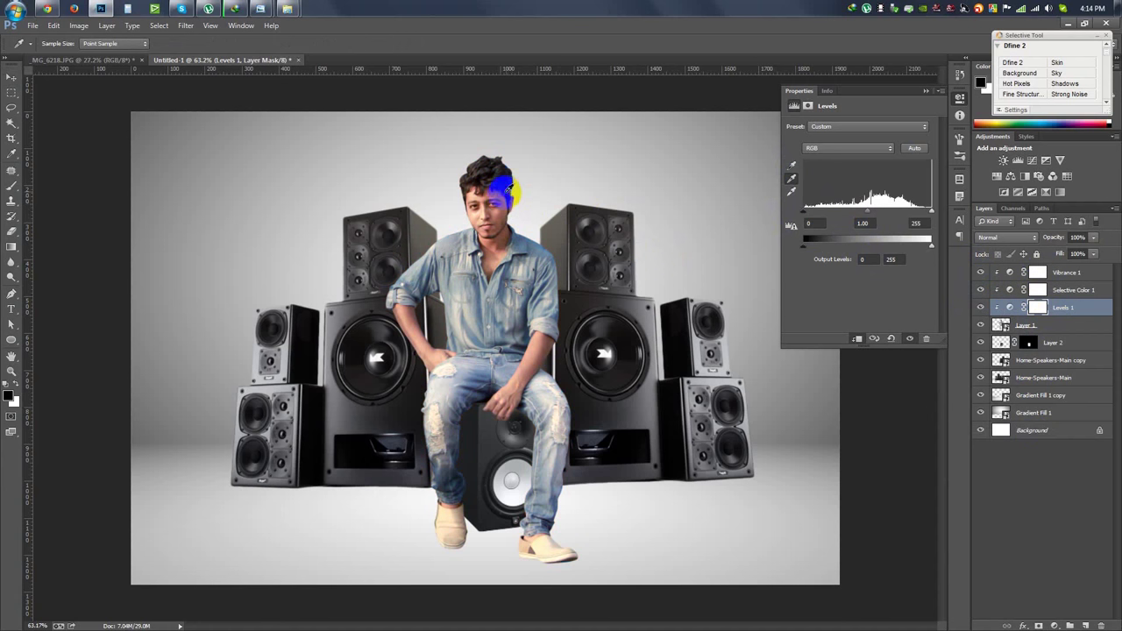
{"action": "left_click", "coordinate": [926, 91]}
{"action": "key", "text": "v"}
{"action": "scroll", "coordinate": [566, 355], "scroll_direction": "up", "scroll_amount": 2}
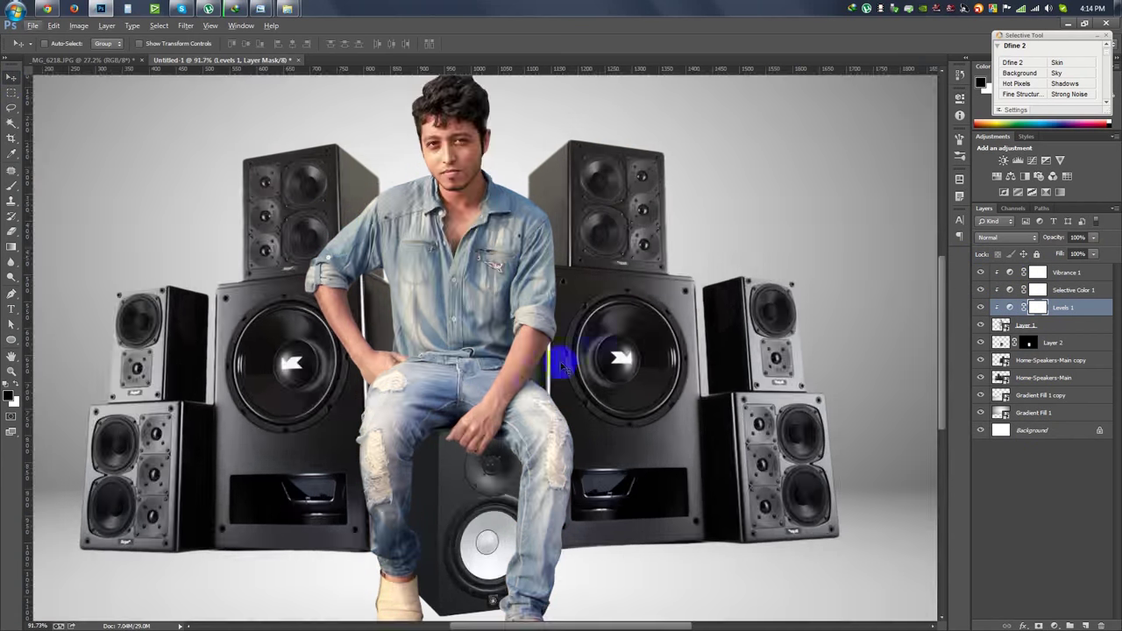
Step: Duplicate the small speaker Layer 2 and rasterize the copy
{"action": "scroll", "coordinate": [487, 179], "scroll_direction": "up", "scroll_amount": 2}
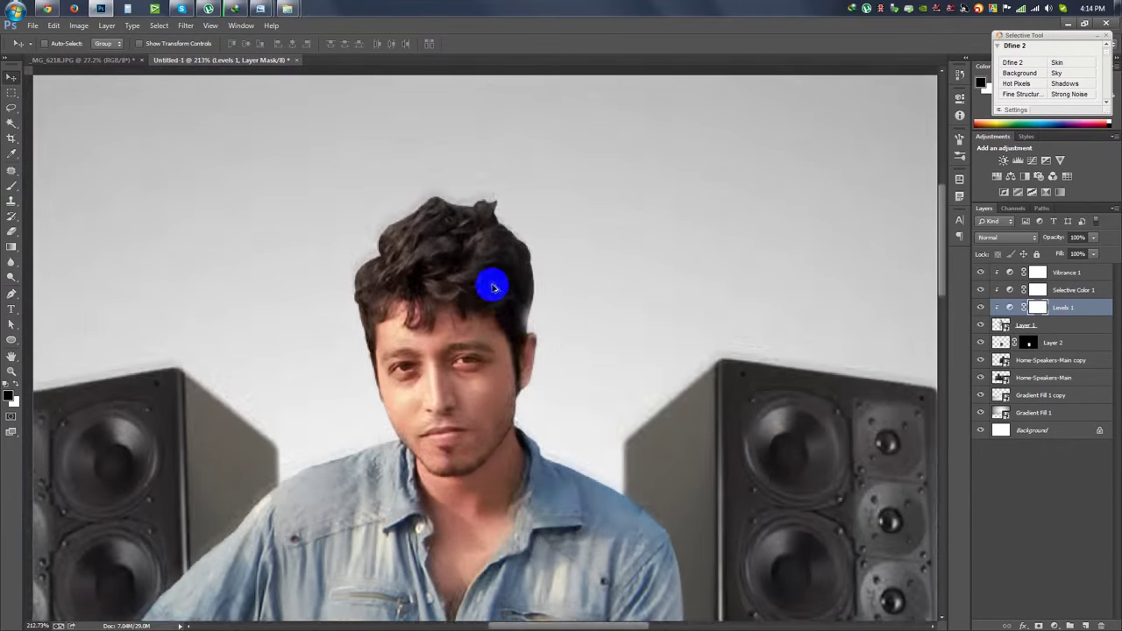
{"action": "scroll", "coordinate": [497, 283], "scroll_direction": "down", "scroll_amount": 5}
{"action": "scroll", "coordinate": [490, 297], "scroll_direction": "up", "scroll_amount": 3}
{"action": "scroll", "coordinate": [563, 532], "scroll_direction": "up", "scroll_amount": 3}
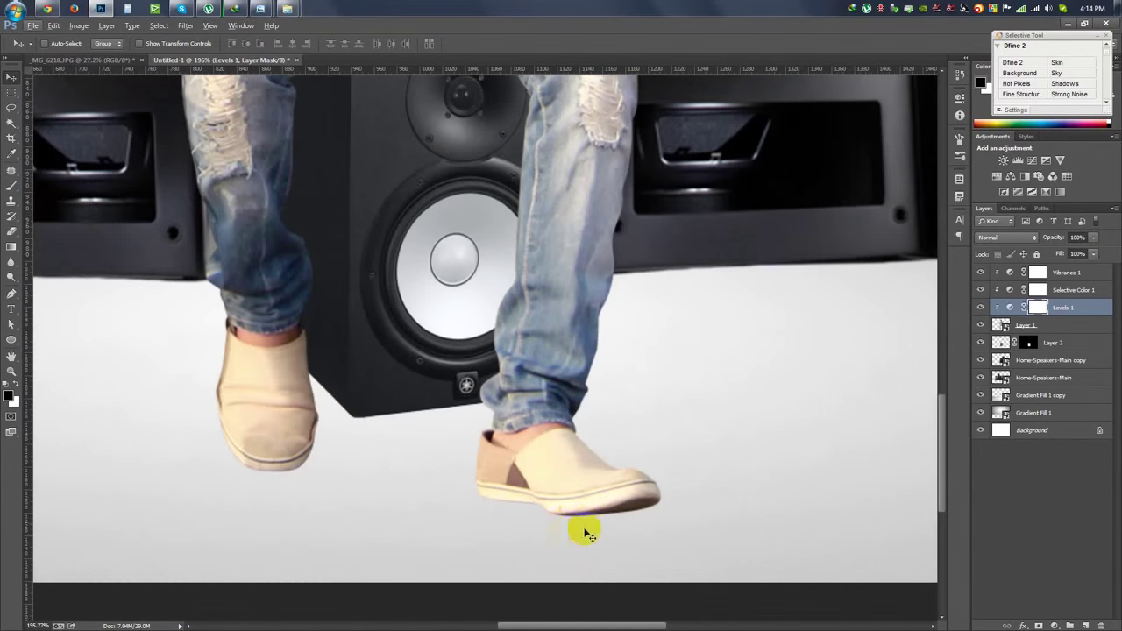
{"action": "left_click", "coordinate": [1056, 340]}
{"action": "left_click", "coordinate": [1042, 326]}
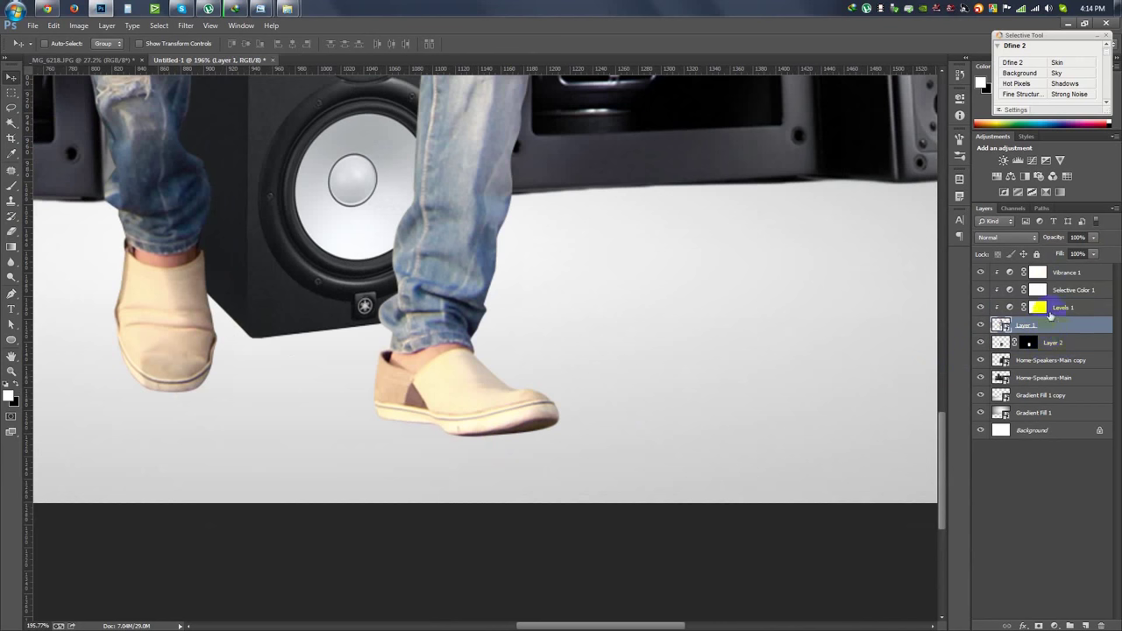
{"action": "left_click", "coordinate": [1043, 359]}
{"action": "left_click", "coordinate": [1068, 344]}
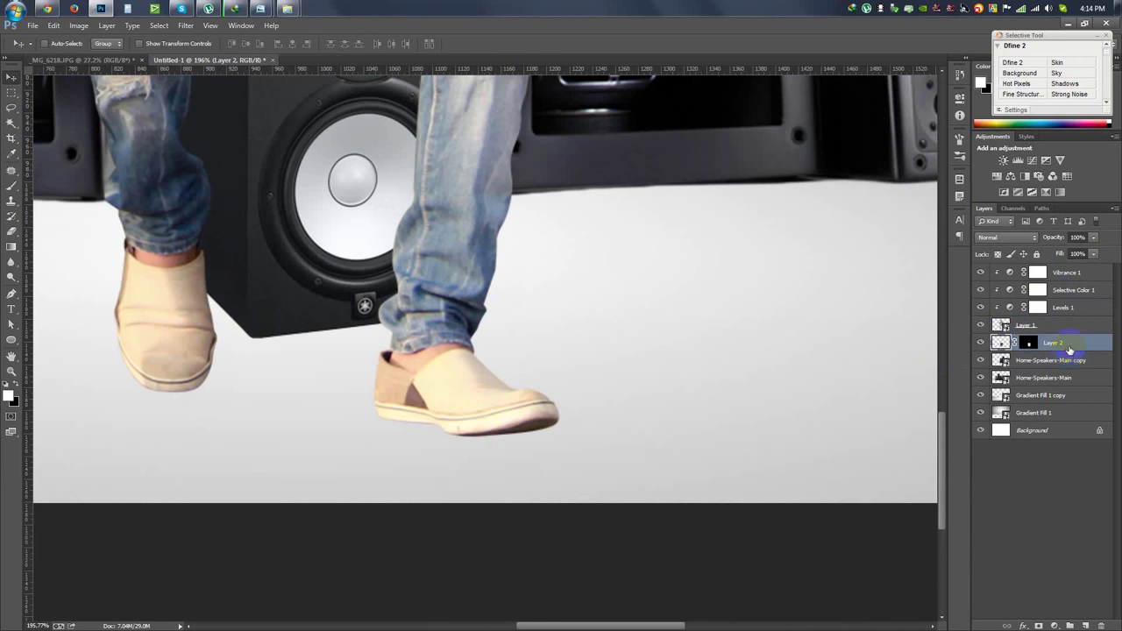
{"action": "left_click", "coordinate": [1056, 347]}
{"action": "right_click", "coordinate": [1063, 349]}
{"action": "left_click", "coordinate": [981, 269]}
{"action": "right_click", "coordinate": [1068, 344]}
{"action": "left_click", "coordinate": [983, 327]}
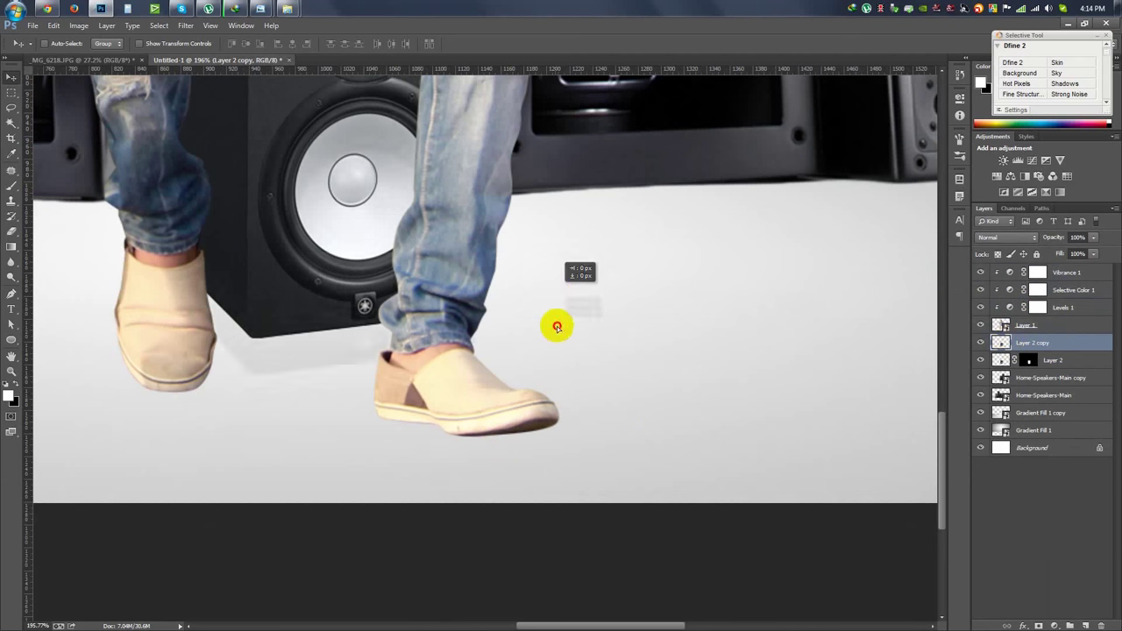
Step: Fill the Layer 2 copy's speaker shape with black and move it below Layer 2
{"action": "left_click", "coordinate": [1003, 344], "text": "ctrl"}
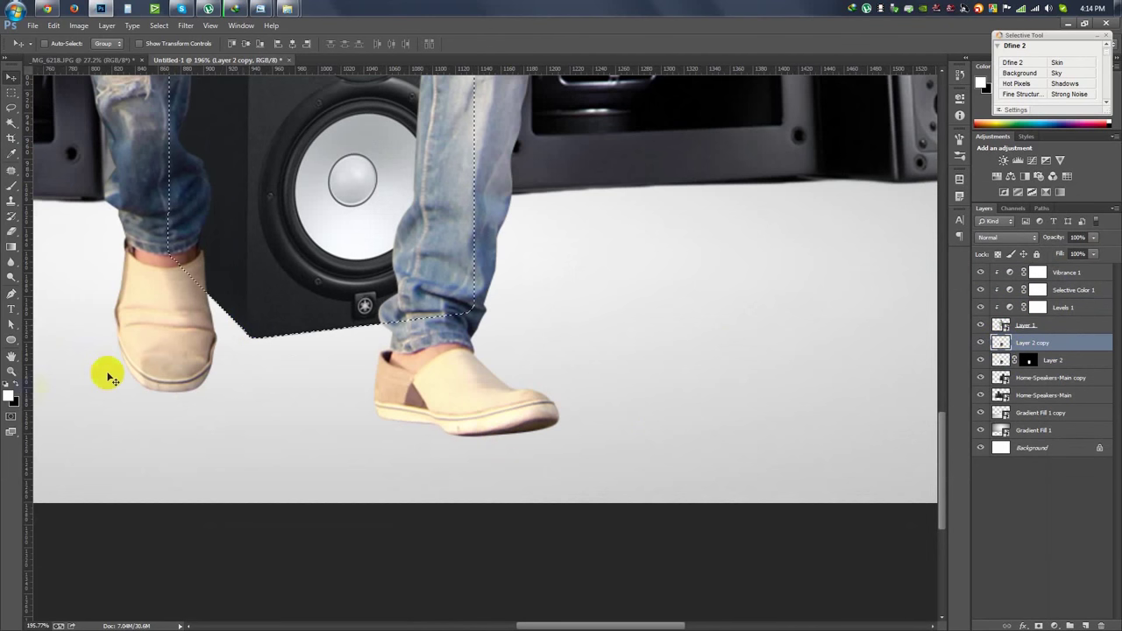
{"action": "left_click", "coordinate": [11, 389]}
{"action": "key", "text": "alt+BackSpace"}
{"action": "key", "text": "ctrl+d"}
{"action": "scroll", "coordinate": [341, 283], "scroll_direction": "down", "scroll_amount": 5}
{"action": "scroll", "coordinate": [727, 511], "scroll_direction": "up", "scroll_amount": 3}
{"action": "scroll", "coordinate": [719, 509], "scroll_direction": "up", "scroll_amount": 2}
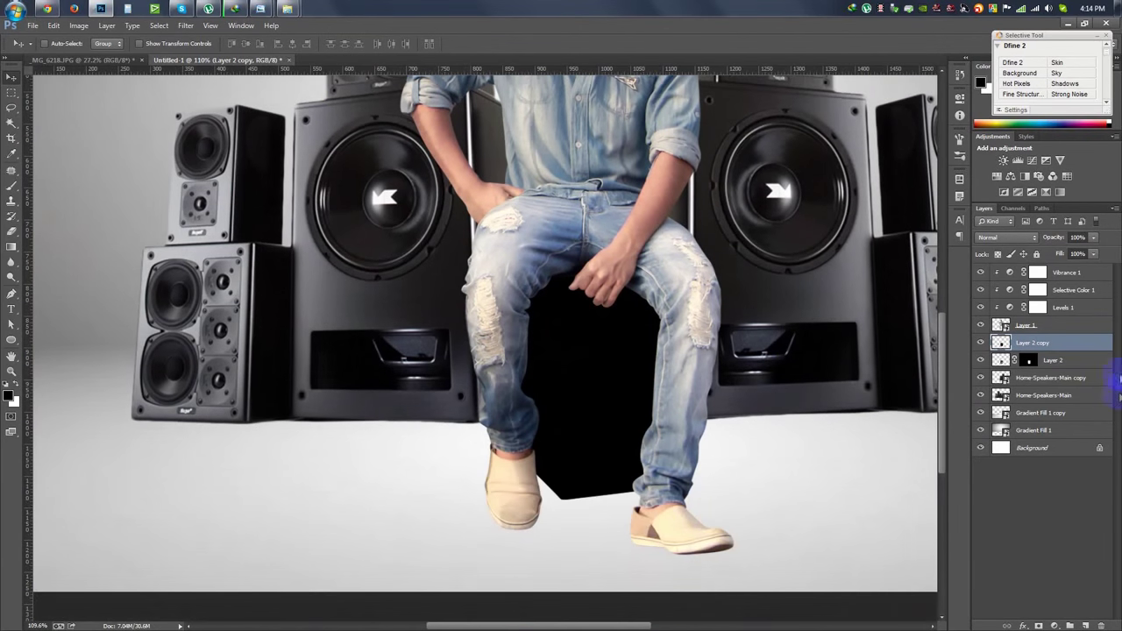
{"action": "left_click_drag", "start_coordinate": [1033, 343], "coordinate": [1033, 368]}
Step: Skew the black copy into a shadow slanting across the floor under the shoes, and lower its opacity
{"action": "key", "text": "ctrl+t"}
{"action": "left_click_drag", "start_coordinate": [601, 264], "coordinate": [785, 608]}
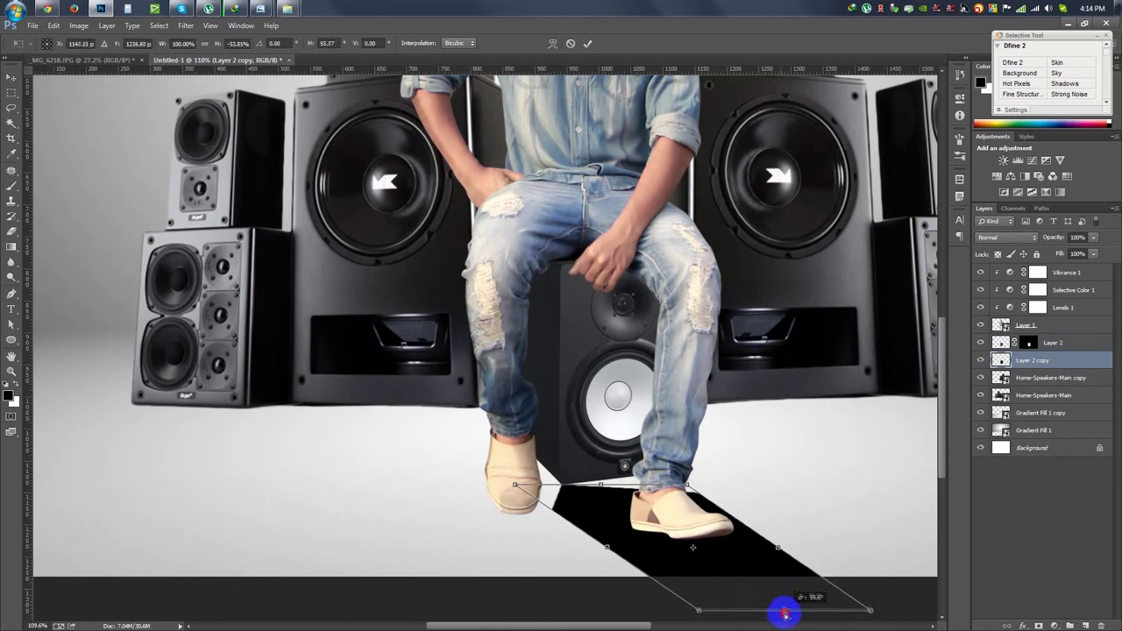
{"action": "left_click_drag", "start_coordinate": [602, 487], "coordinate": [583, 453]}
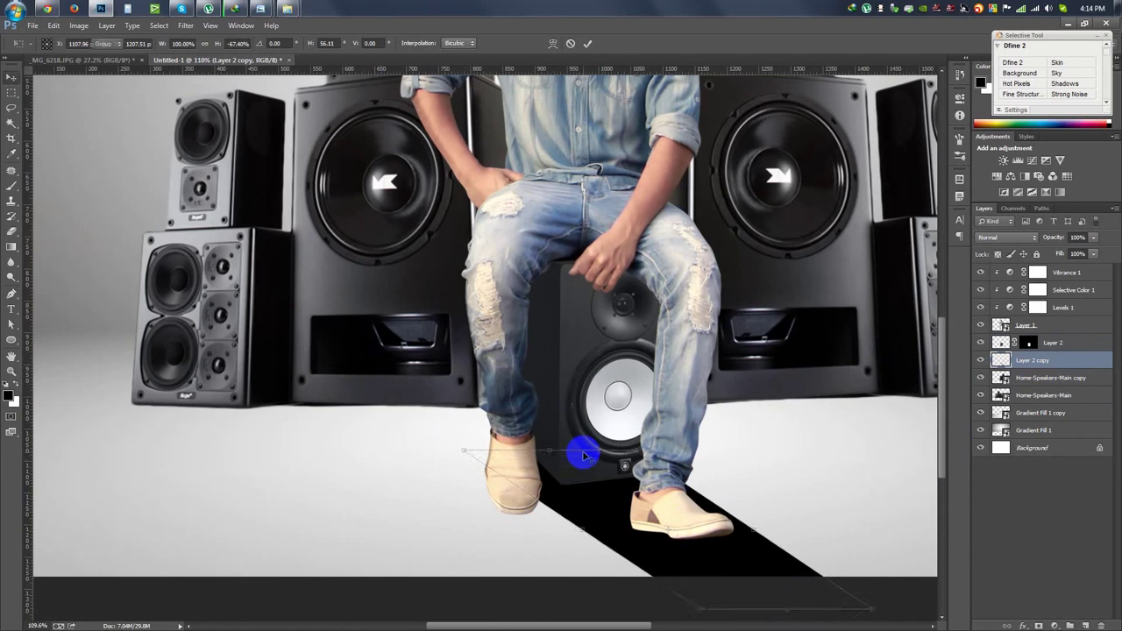
{"action": "scroll", "coordinate": [689, 519], "scroll_direction": "down", "scroll_amount": 1}
{"action": "mouse_move", "coordinate": [671, 549]}
{"action": "left_mouse_down"}
{"action": "mouse_move", "coordinate": [715, 541]}
{"action": "mouse_move", "coordinate": [737, 498]}
{"action": "mouse_move", "coordinate": [734, 514]}
{"action": "left_mouse_up"}
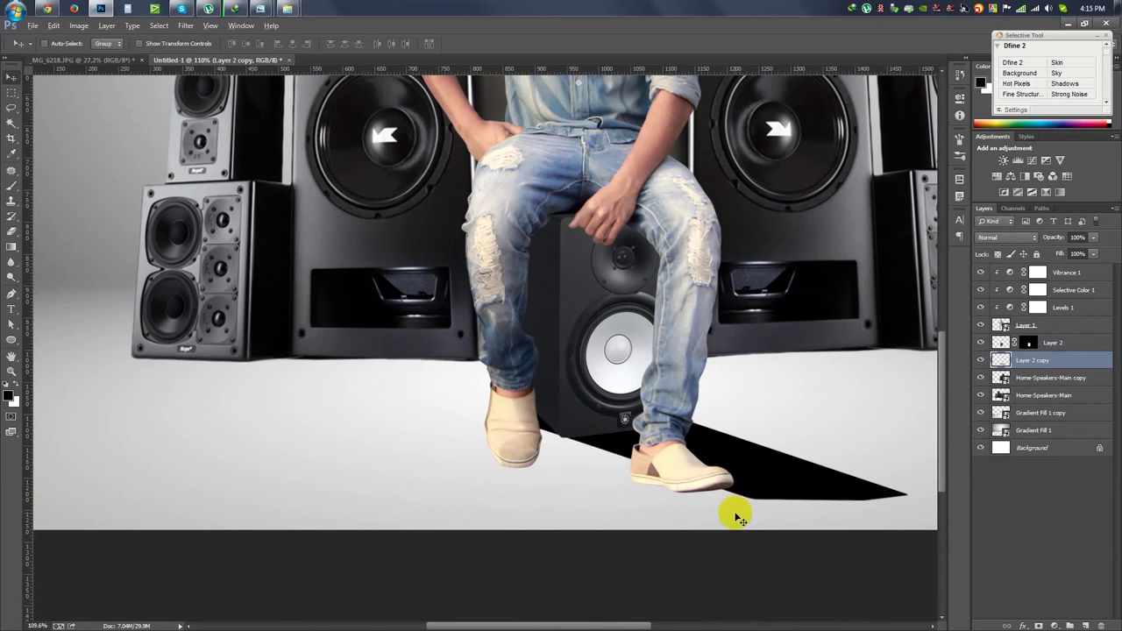
{"action": "key", "text": "Return"}
{"action": "scroll", "coordinate": [735, 514], "scroll_direction": "up", "scroll_amount": 2}
{"action": "scroll", "coordinate": [756, 483], "scroll_direction": "up", "scroll_amount": 1}
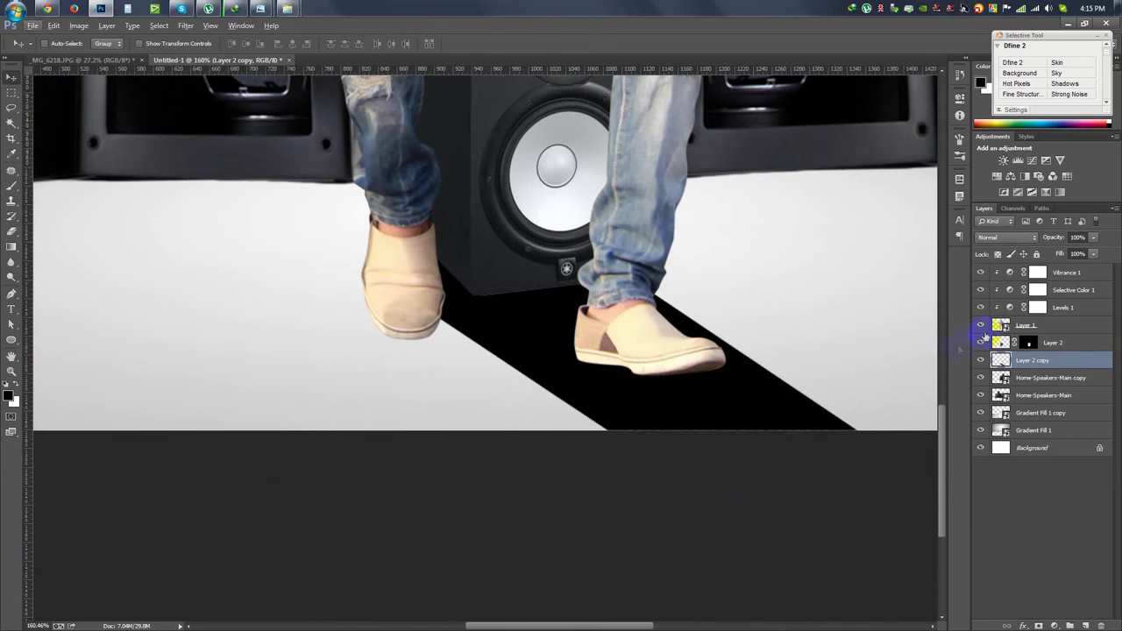
{"action": "left_click_drag", "start_coordinate": [1057, 241], "coordinate": [1015, 240]}
Step: Apply a 7.4 px Gaussian Blur to the shadow and set its opacity to 58%
{"action": "left_click", "coordinate": [185, 27]}
{"action": "mouse_move", "coordinate": [192, 160]}
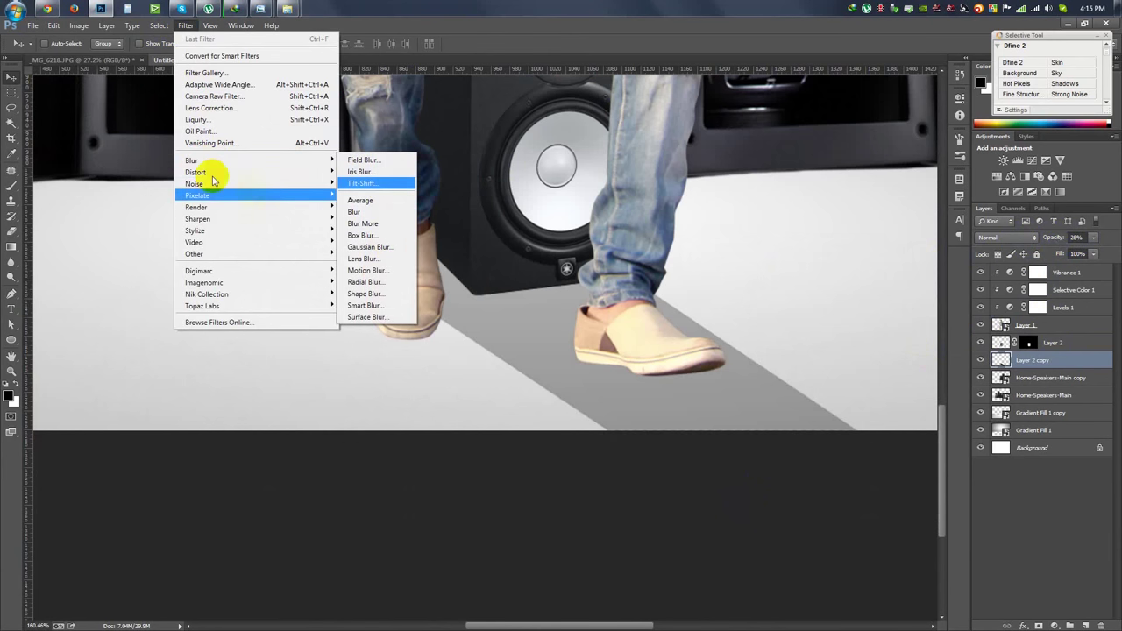
{"action": "left_click", "coordinate": [385, 247]}
{"action": "left_click_drag", "start_coordinate": [745, 343], "coordinate": [748, 343]}
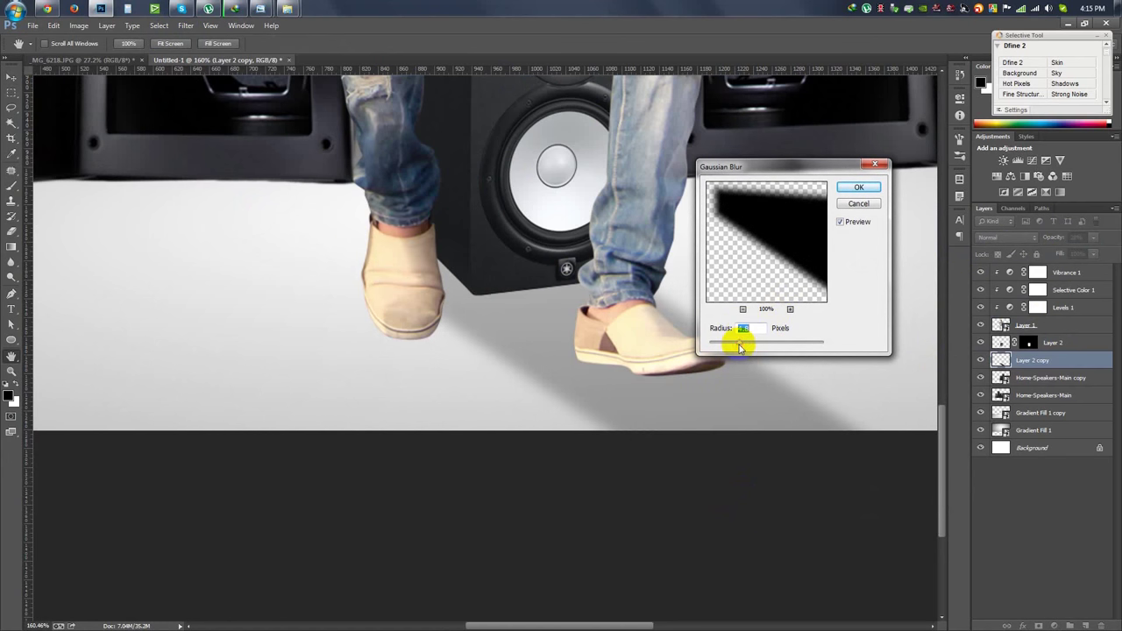
{"action": "left_click", "coordinate": [858, 187]}
{"action": "key", "text": "e"}
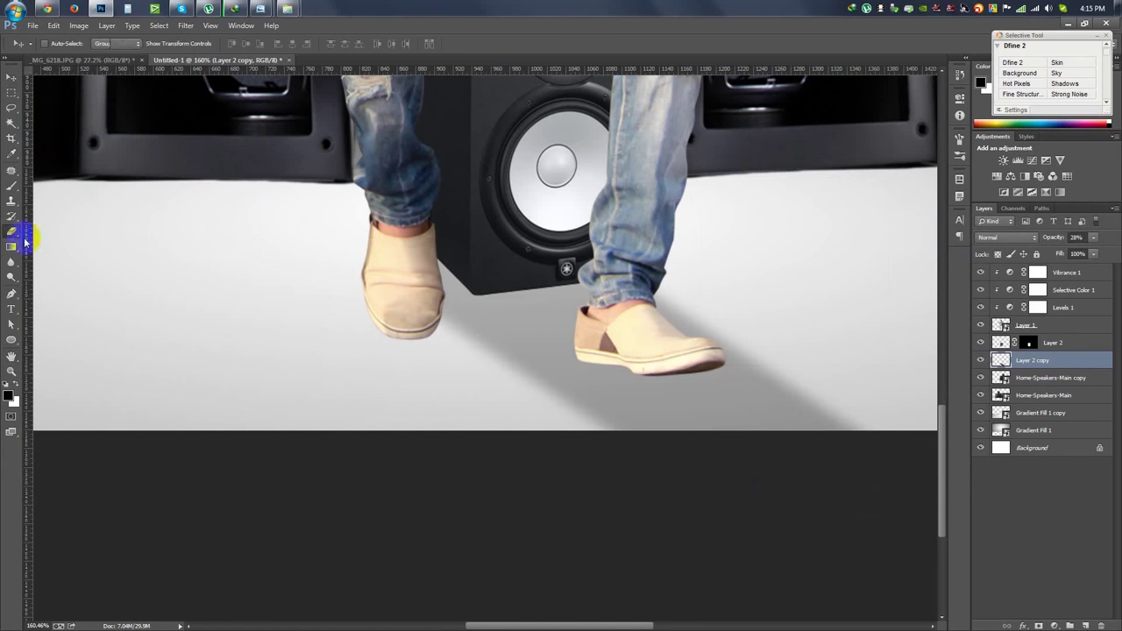
{"action": "right_click", "coordinate": [404, 314]}
{"action": "key", "text": "Return"}
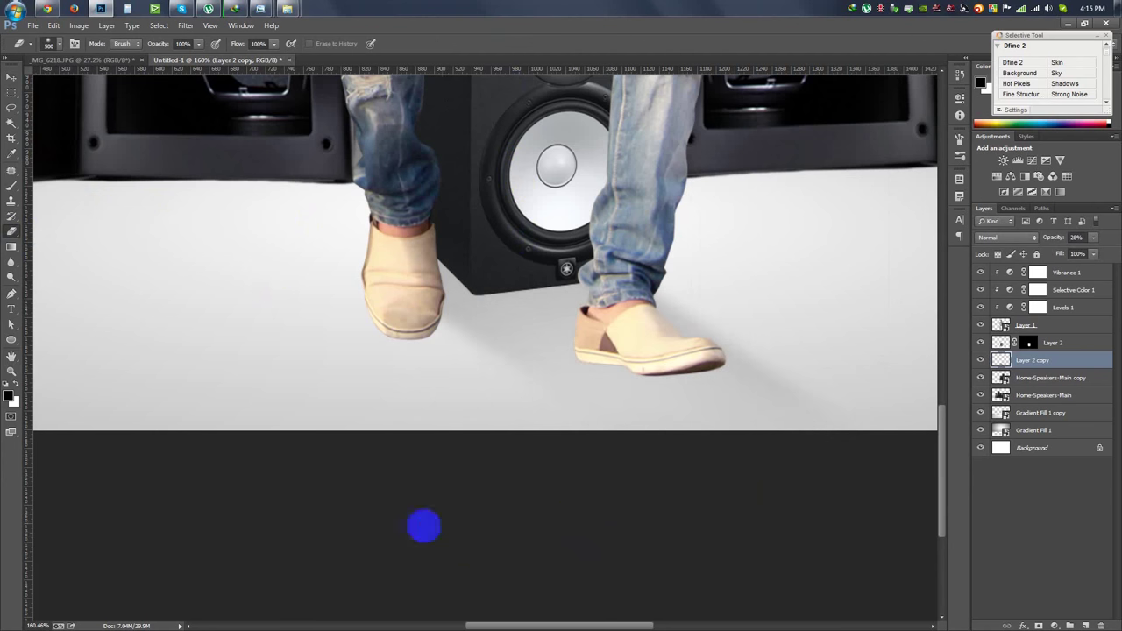
{"action": "mouse_move", "coordinate": [1055, 243]}
{"action": "left_mouse_down"}
{"action": "mouse_move", "coordinate": [1065, 240]}
{"action": "mouse_move", "coordinate": [482, 497]}
{"action": "left_mouse_up"}
{"action": "left_click", "coordinate": [12, 77]}
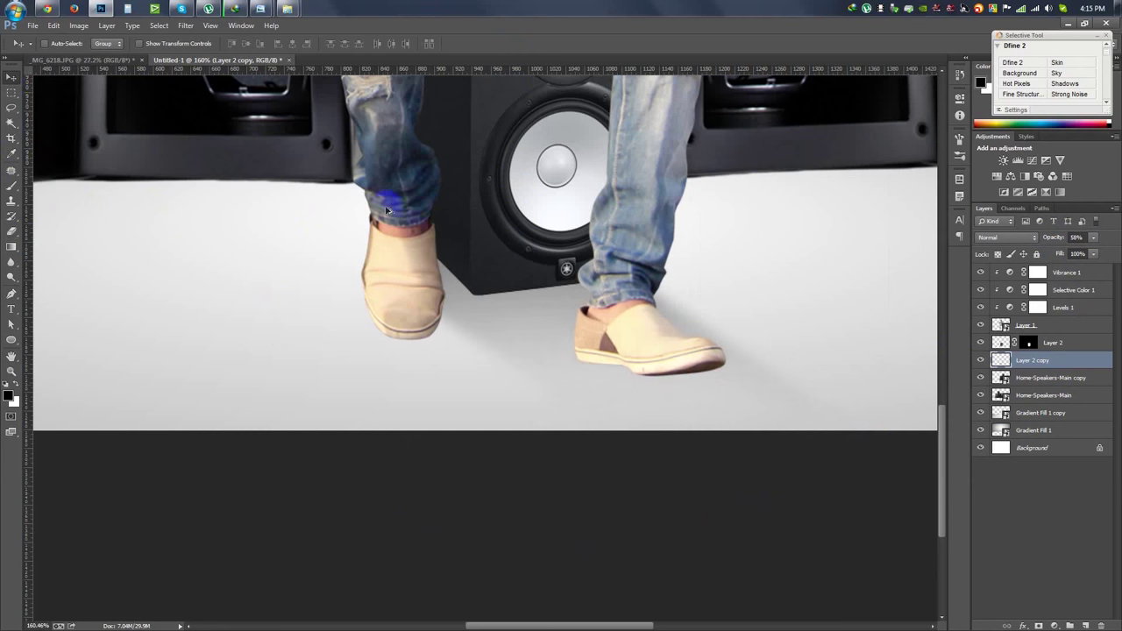
{"action": "key", "text": "ctrl+0"}
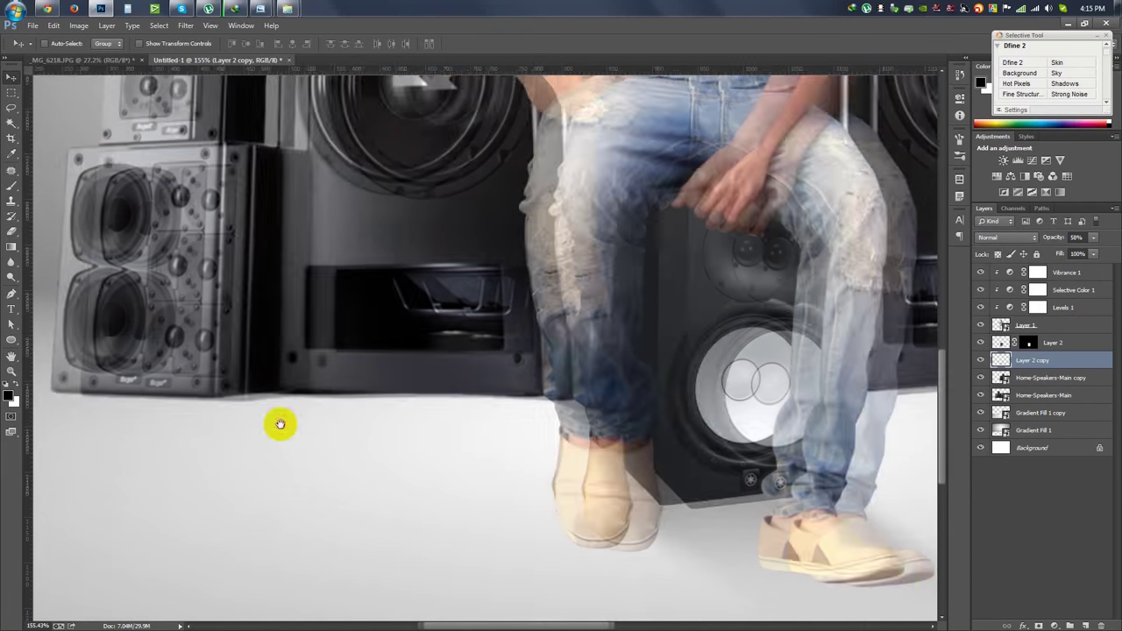
Step: Paint a black stroke along the speakers' base on Layer 3 above Gradient Fill 1 copy
{"action": "left_click", "coordinate": [1035, 412]}
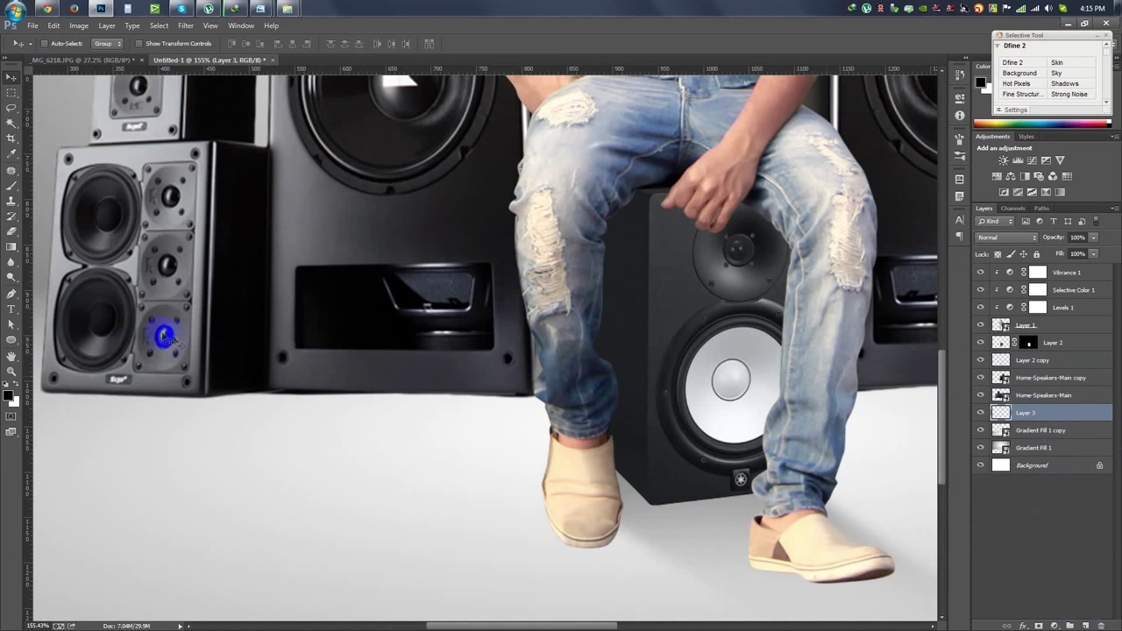
{"action": "key", "text": "b"}
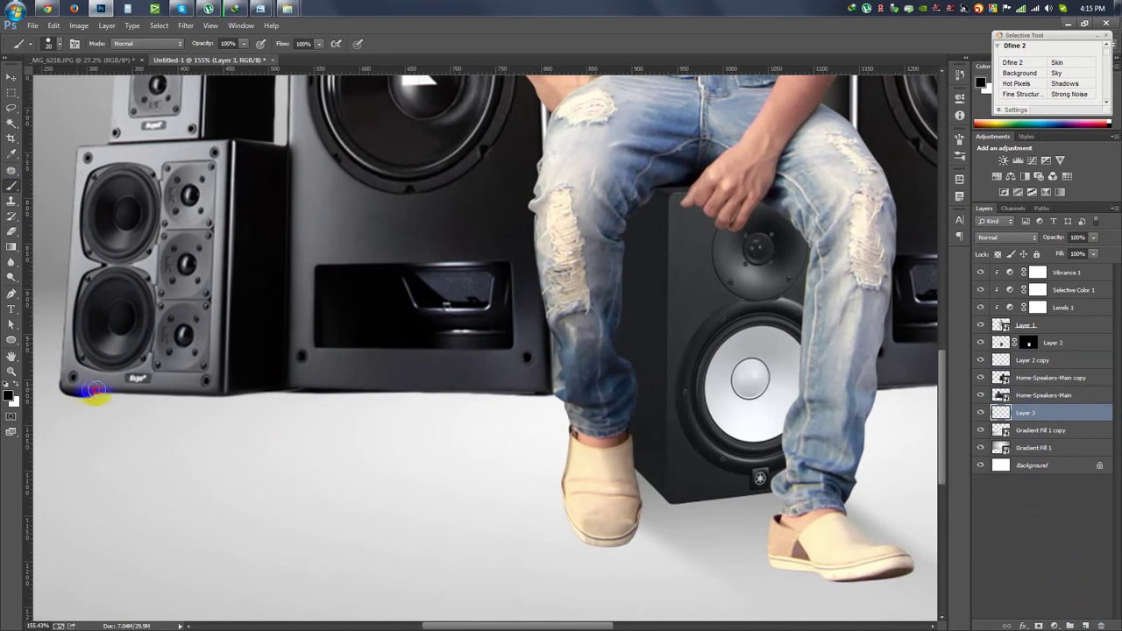
{"action": "left_click_drag", "start_coordinate": [164, 388], "coordinate": [575, 386]}
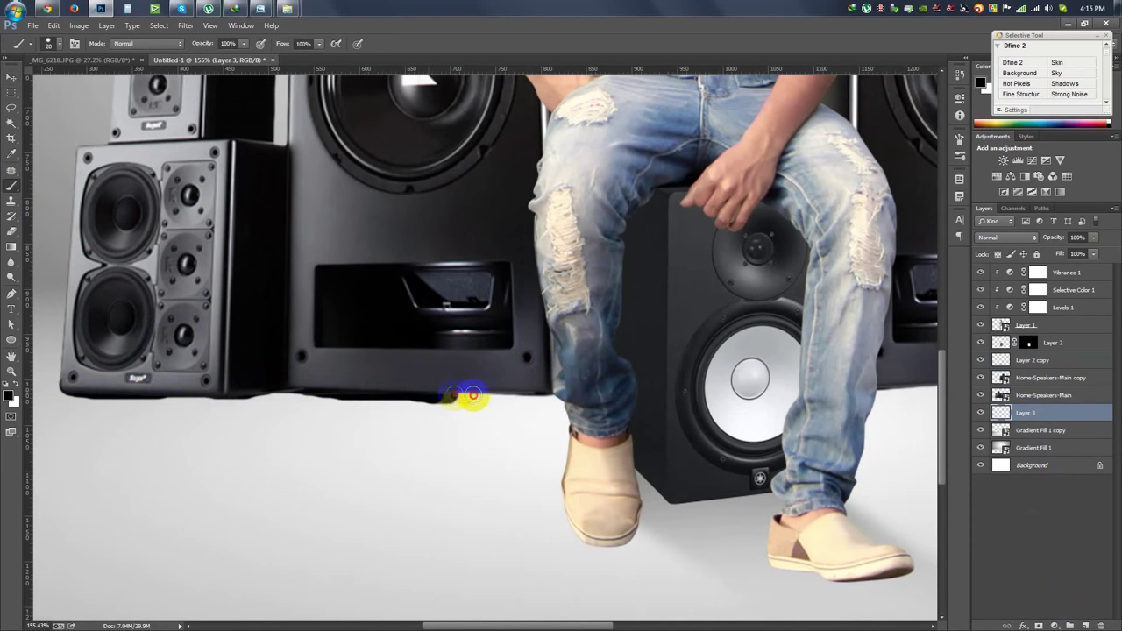
{"action": "mouse_move", "coordinate": [889, 386]}
{"action": "left_mouse_down"}
{"action": "mouse_move", "coordinate": [451, 354]}
{"action": "mouse_move", "coordinate": [672, 371]}
{"action": "mouse_move", "coordinate": [825, 361]}
{"action": "left_mouse_up"}
{"action": "key", "text": "ctrl+0"}
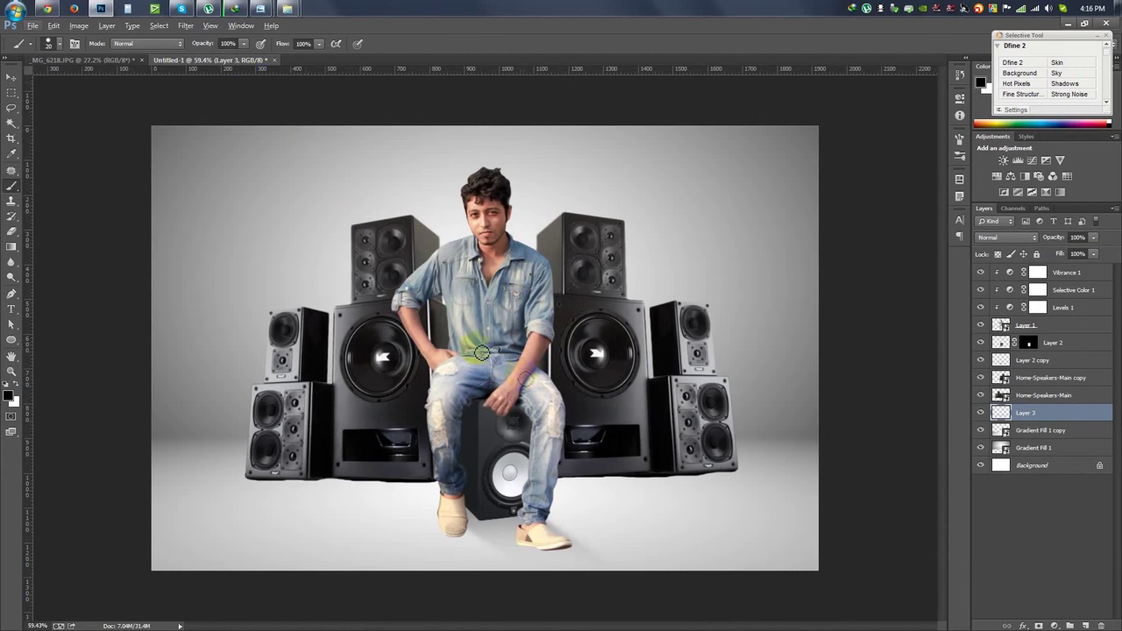
Step: Soften the speaker base stroke with a Gaussian Blur of about 22 px
{"action": "left_click", "coordinate": [185, 26]}
{"action": "left_click", "coordinate": [390, 244]}
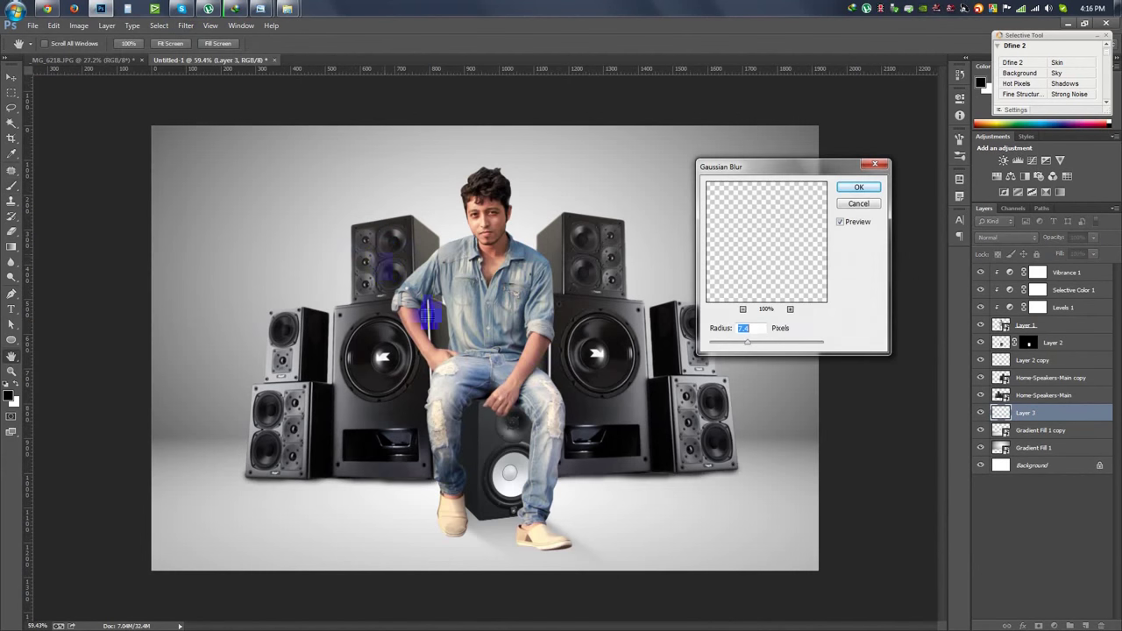
{"action": "left_click_drag", "start_coordinate": [737, 345], "coordinate": [761, 346]}
{"action": "left_click", "coordinate": [860, 188]}
{"action": "key", "text": "b"}
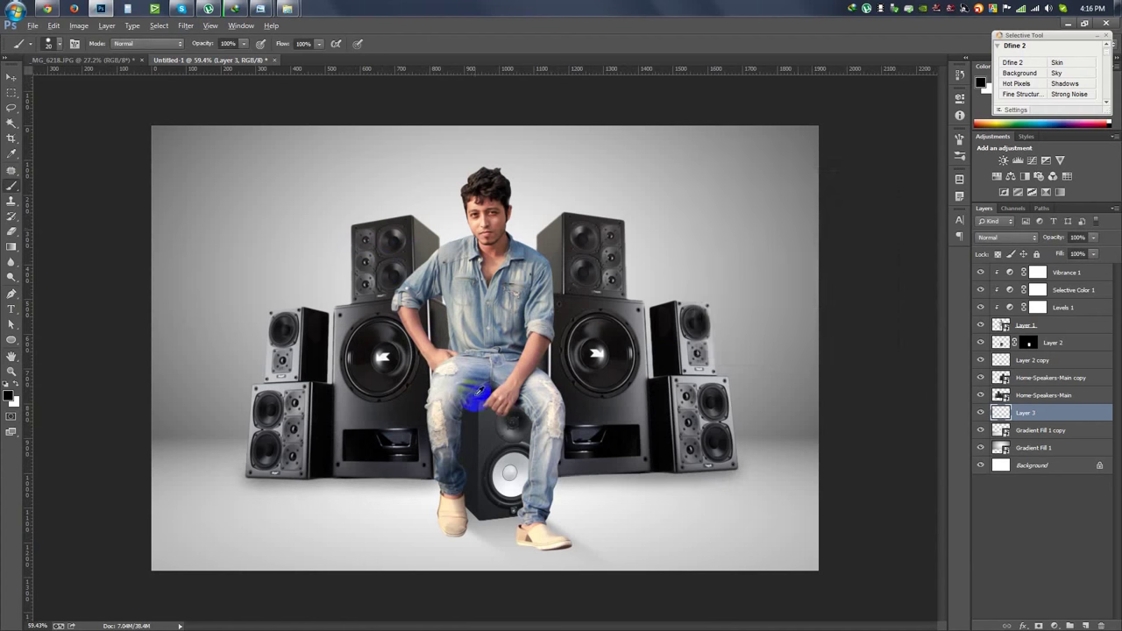
{"action": "scroll", "coordinate": [480, 393], "scroll_direction": "up", "scroll_amount": 3}
{"action": "scroll", "coordinate": [487, 412], "scroll_direction": "up", "scroll_amount": 1}
{"action": "scroll", "coordinate": [491, 431], "scroll_direction": "up", "scroll_amount": 1}
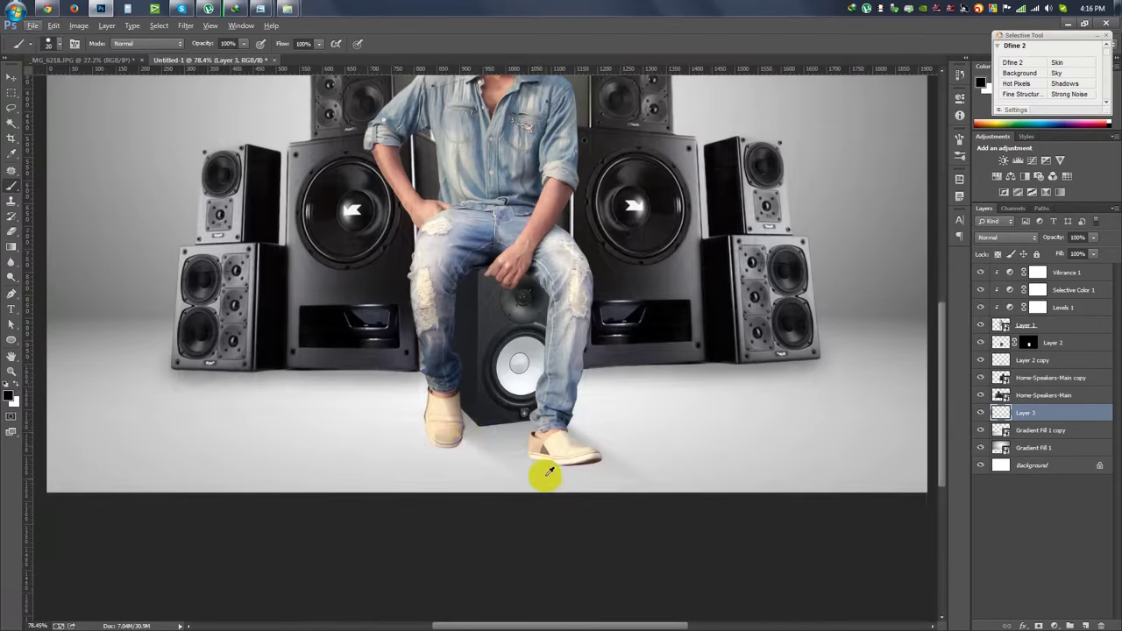
{"action": "scroll", "coordinate": [541, 471], "scroll_direction": "up", "scroll_amount": 1}
Step: On a new Layer 4 above Layer 2, paint black shadows under both shoes
{"action": "left_click", "coordinate": [1053, 351]}
{"action": "left_click", "coordinate": [1086, 626]}
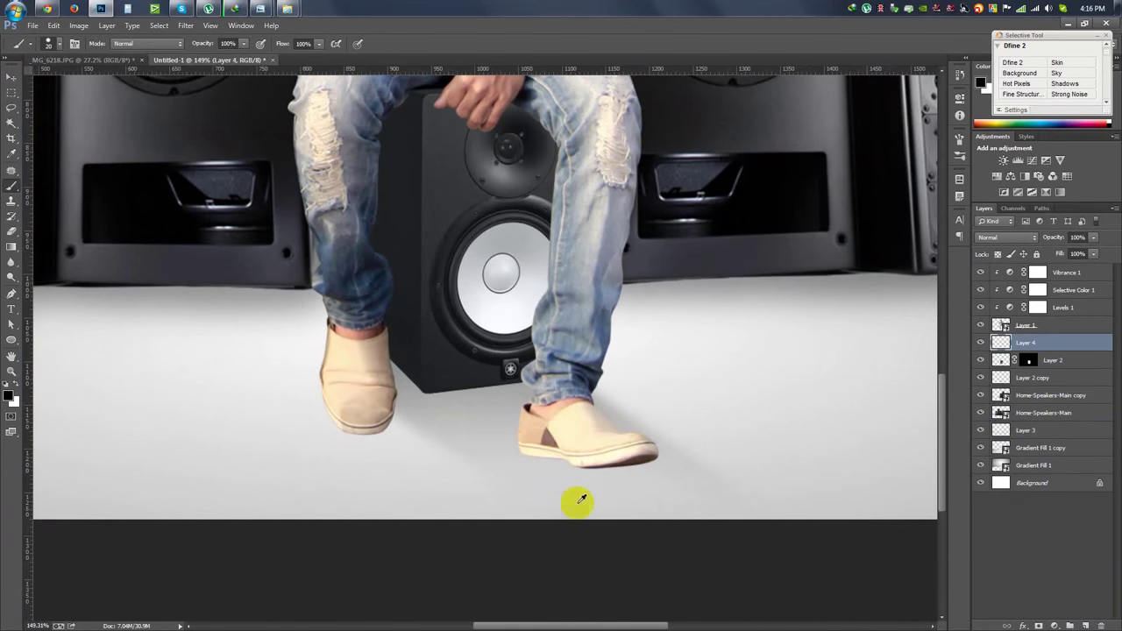
{"action": "scroll", "coordinate": [566, 500], "scroll_direction": "up", "scroll_amount": 2}
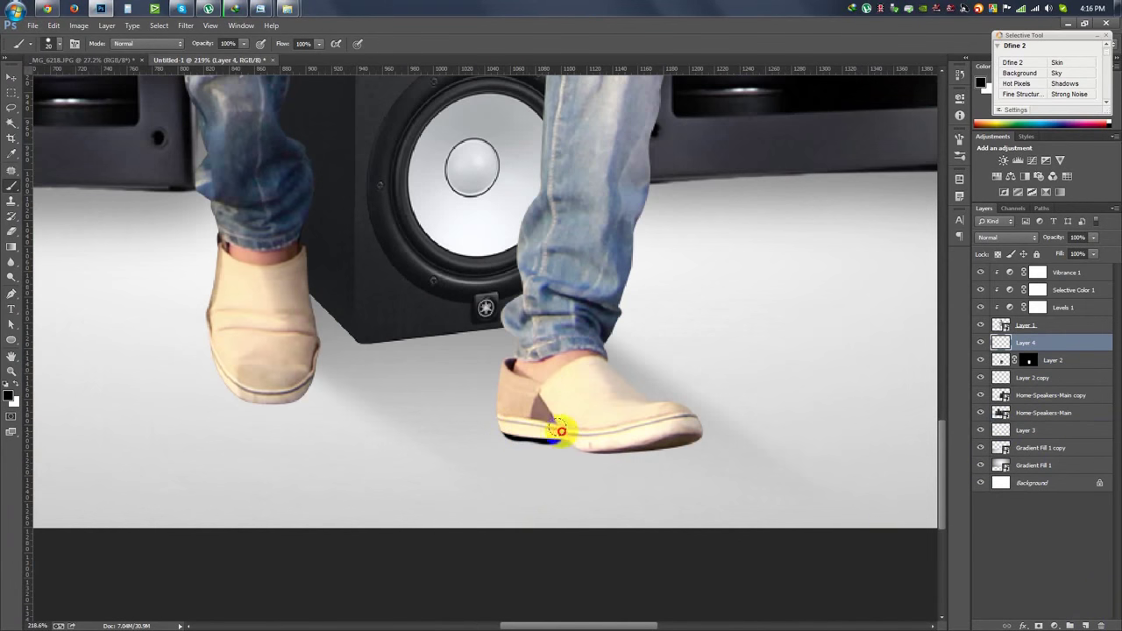
{"action": "left_click_drag", "start_coordinate": [616, 451], "coordinate": [664, 464]}
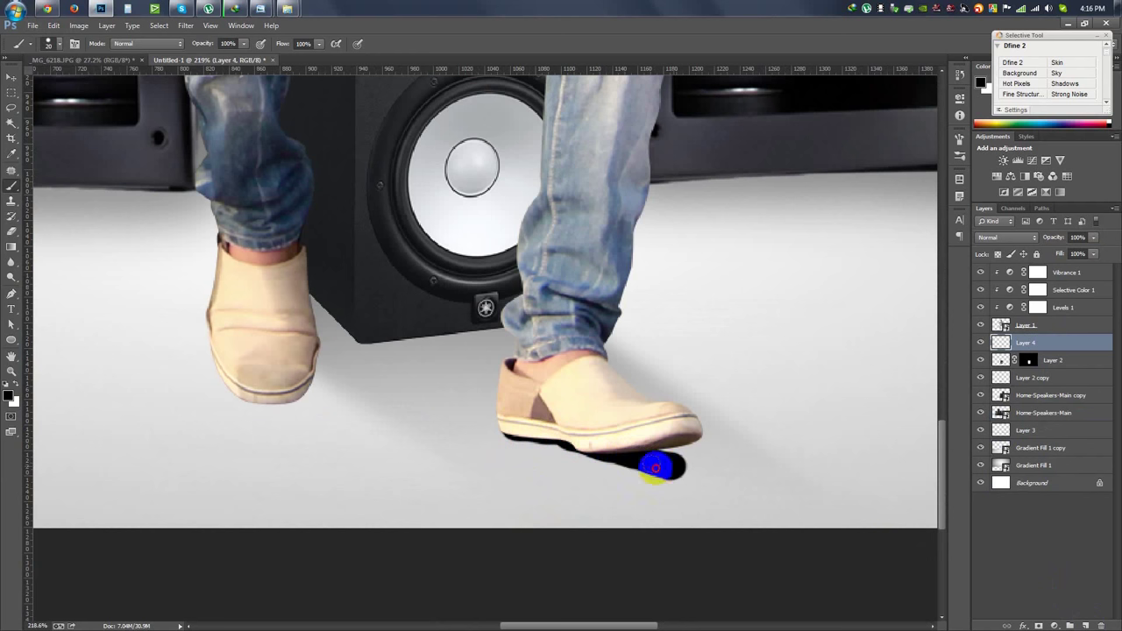
{"action": "left_click_drag", "start_coordinate": [664, 466], "coordinate": [596, 446]}
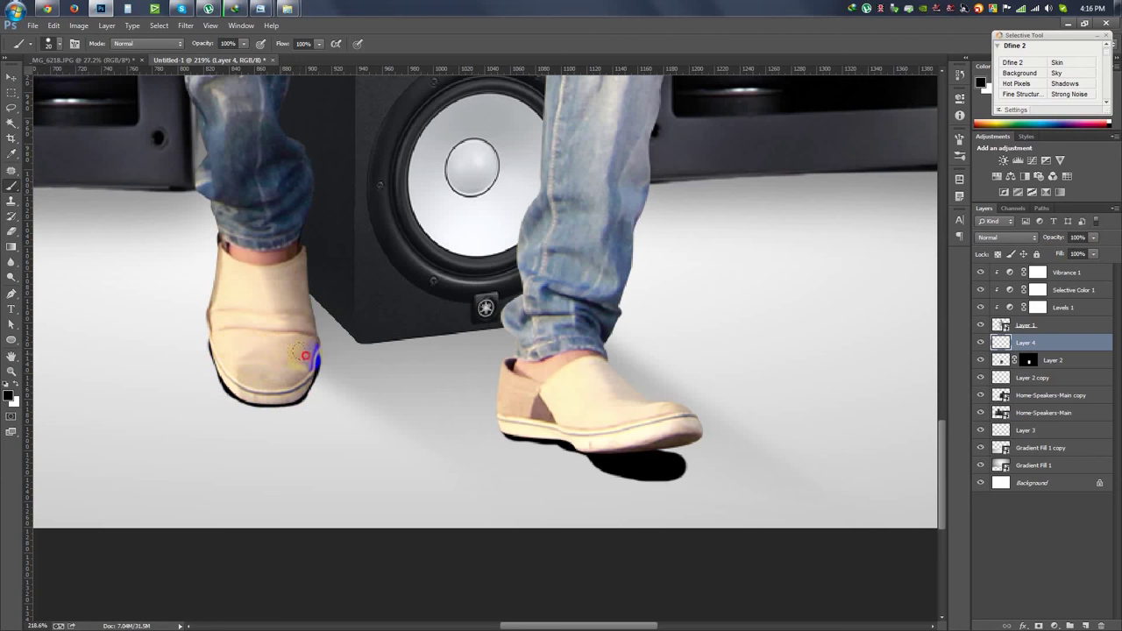
{"action": "mouse_move", "coordinate": [322, 355]}
{"action": "left_mouse_down"}
{"action": "mouse_move", "coordinate": [298, 399]}
{"action": "mouse_move", "coordinate": [347, 373]}
{"action": "mouse_move", "coordinate": [284, 385]}
{"action": "left_mouse_up"}
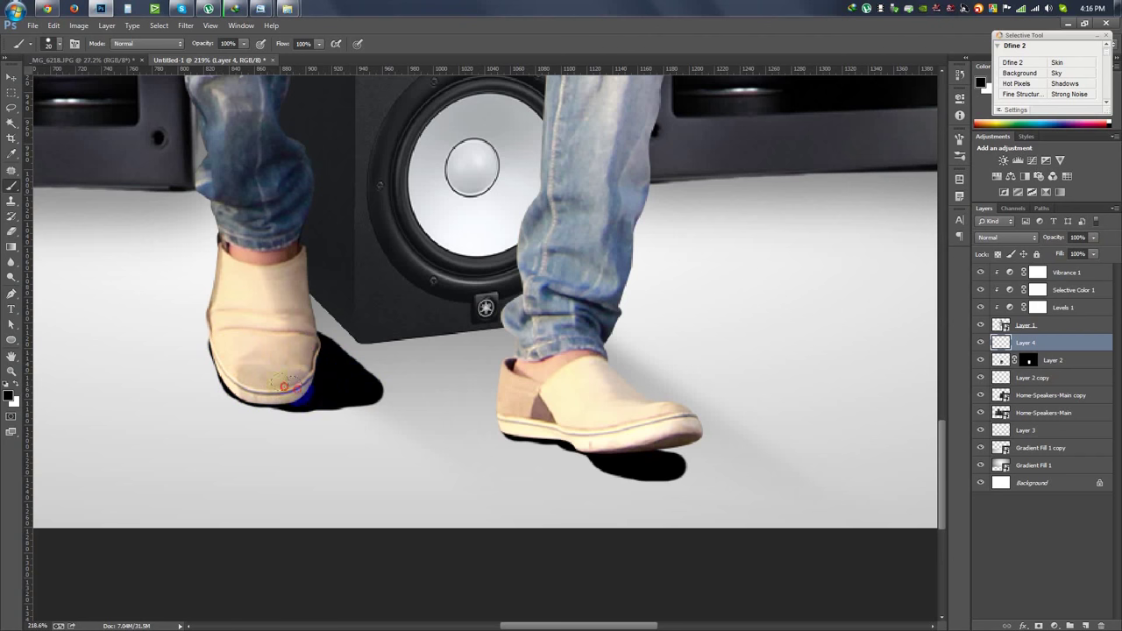
Step: Apply Motion Blur with angle -28 and distance 50 to the shoe shadows
{"action": "left_click", "coordinate": [185, 26]}
{"action": "mouse_move", "coordinate": [193, 161]}
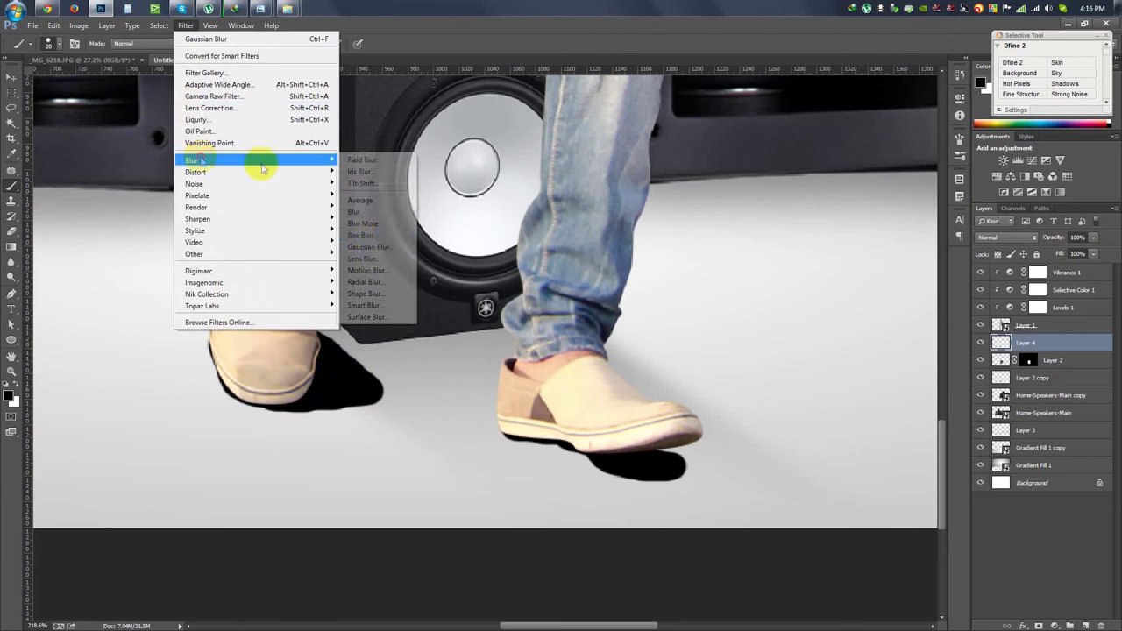
{"action": "left_click", "coordinate": [363, 271]}
{"action": "left_click", "coordinate": [566, 301]}
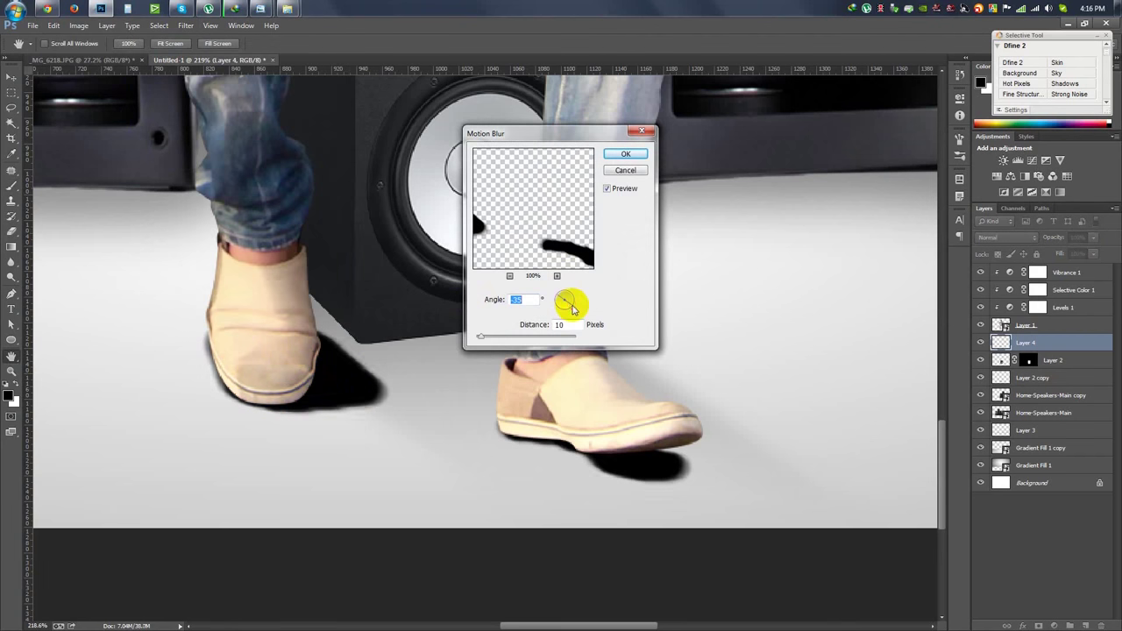
{"action": "left_click_drag", "start_coordinate": [481, 339], "coordinate": [503, 340]}
{"action": "left_click", "coordinate": [575, 307]}
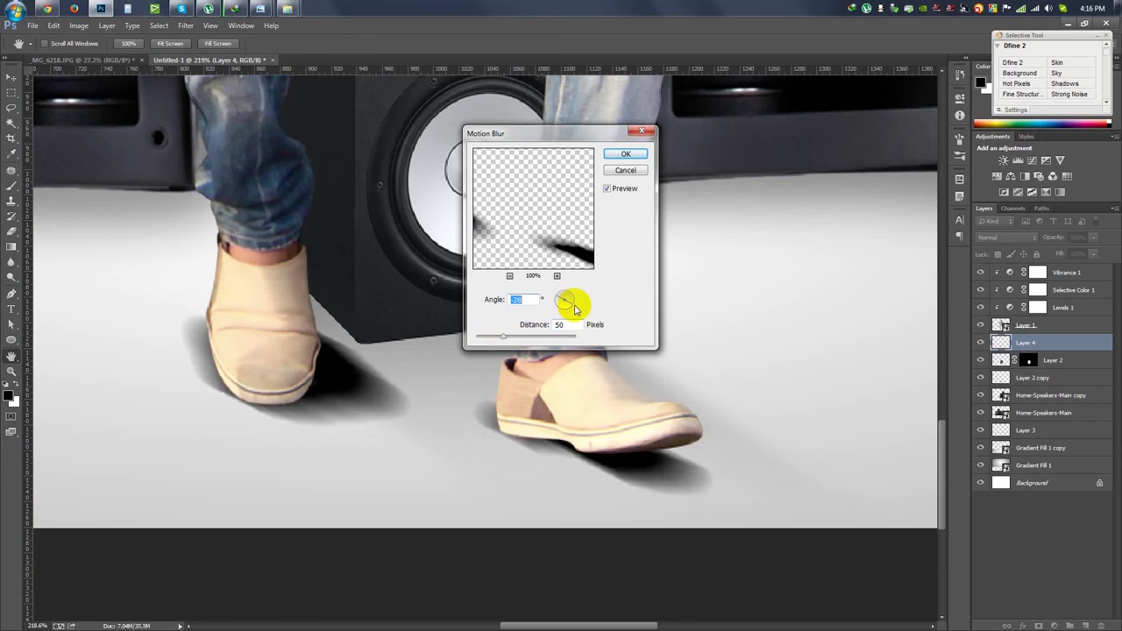
{"action": "left_click", "coordinate": [626, 155]}
Step: Erase excess shoe shadow with a soft eraser and set Layer 4 opacity to 80%
{"action": "left_click", "coordinate": [12, 229]}
{"action": "right_click", "coordinate": [338, 267]}
{"action": "mouse_move", "coordinate": [132, 293]}
{"action": "left_mouse_down"}
{"action": "mouse_move", "coordinate": [161, 398]}
{"action": "mouse_move", "coordinate": [451, 313]}
{"action": "mouse_move", "coordinate": [278, 501]}
{"action": "mouse_move", "coordinate": [489, 435]}
{"action": "left_mouse_up"}
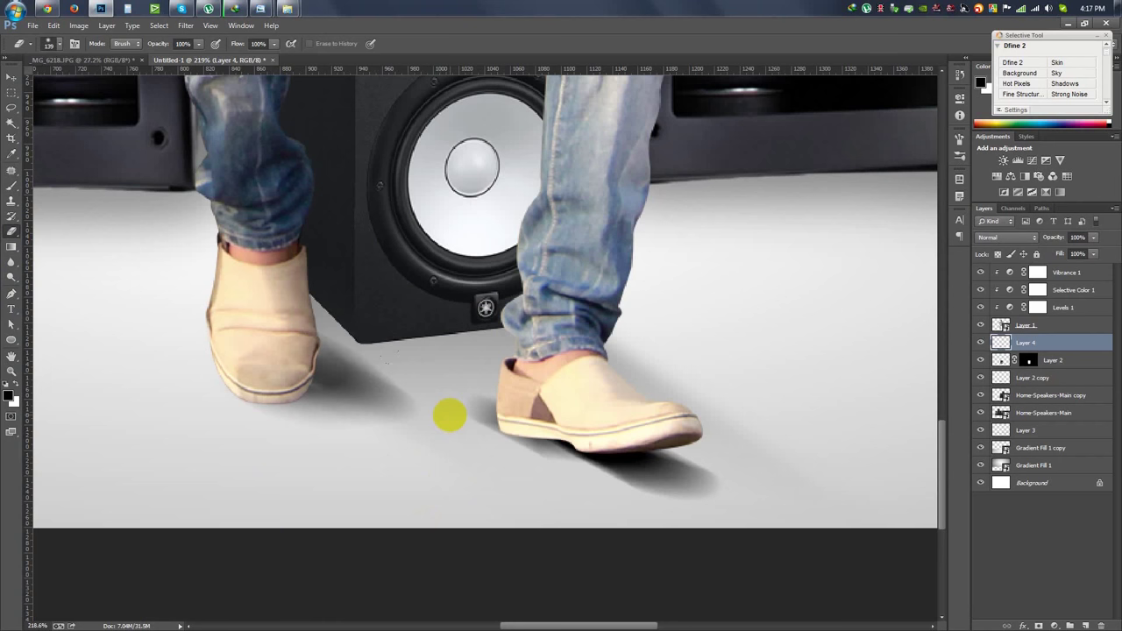
{"action": "left_click_drag", "start_coordinate": [488, 435], "coordinate": [536, 503]}
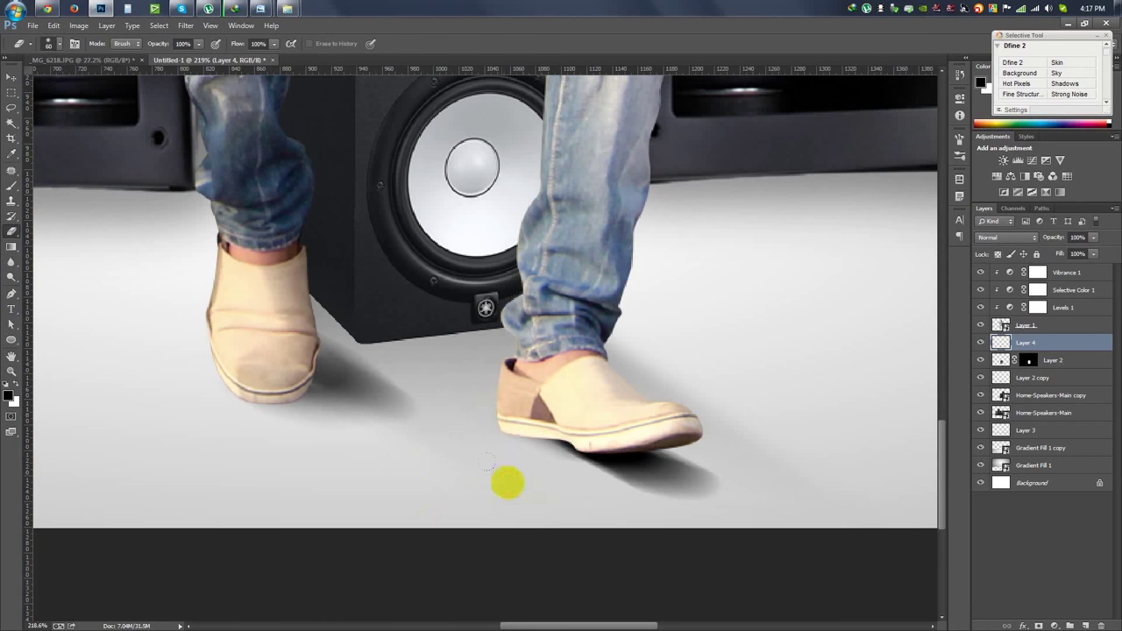
{"action": "scroll", "coordinate": [431, 436], "scroll_direction": "down", "scroll_amount": 5}
{"action": "scroll", "coordinate": [414, 449], "scroll_direction": "up", "scroll_amount": 3}
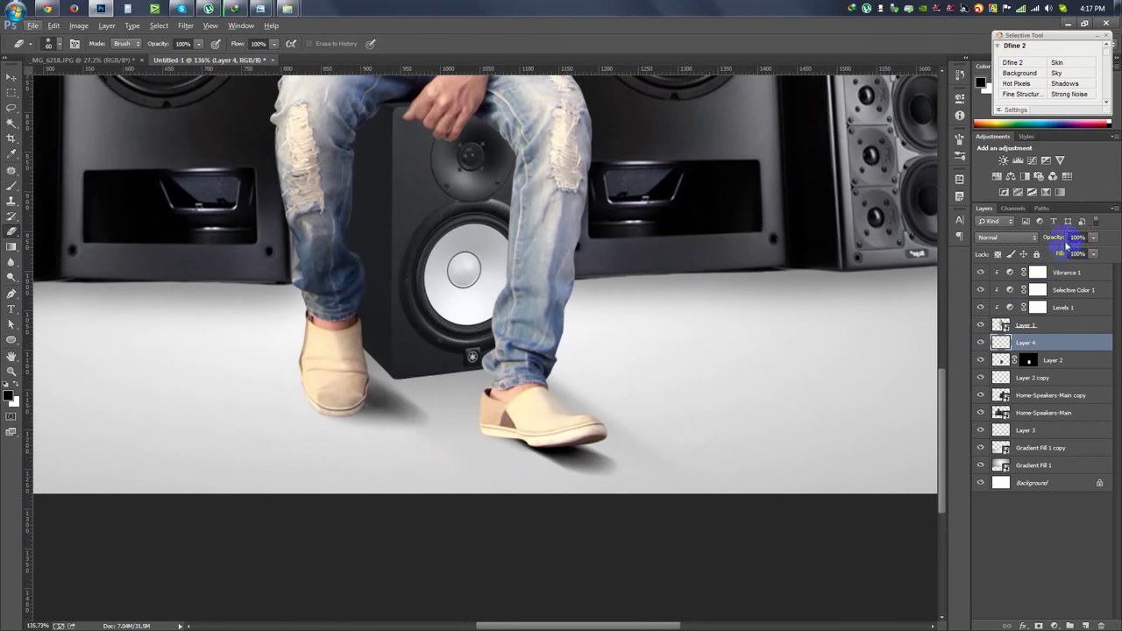
{"action": "left_click_drag", "start_coordinate": [1052, 238], "coordinate": [1046, 241]}
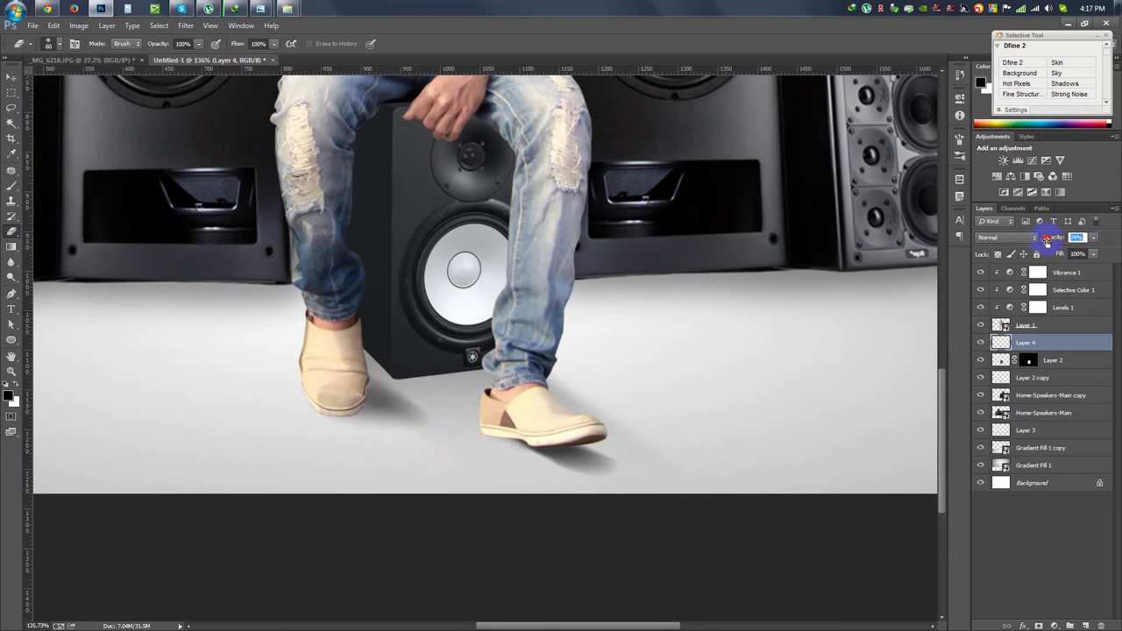
{"action": "scroll", "coordinate": [494, 416], "scroll_direction": "up", "scroll_amount": 2}
{"action": "scroll", "coordinate": [468, 383], "scroll_direction": "up", "scroll_amount": 2}
{"action": "key", "text": "b"}
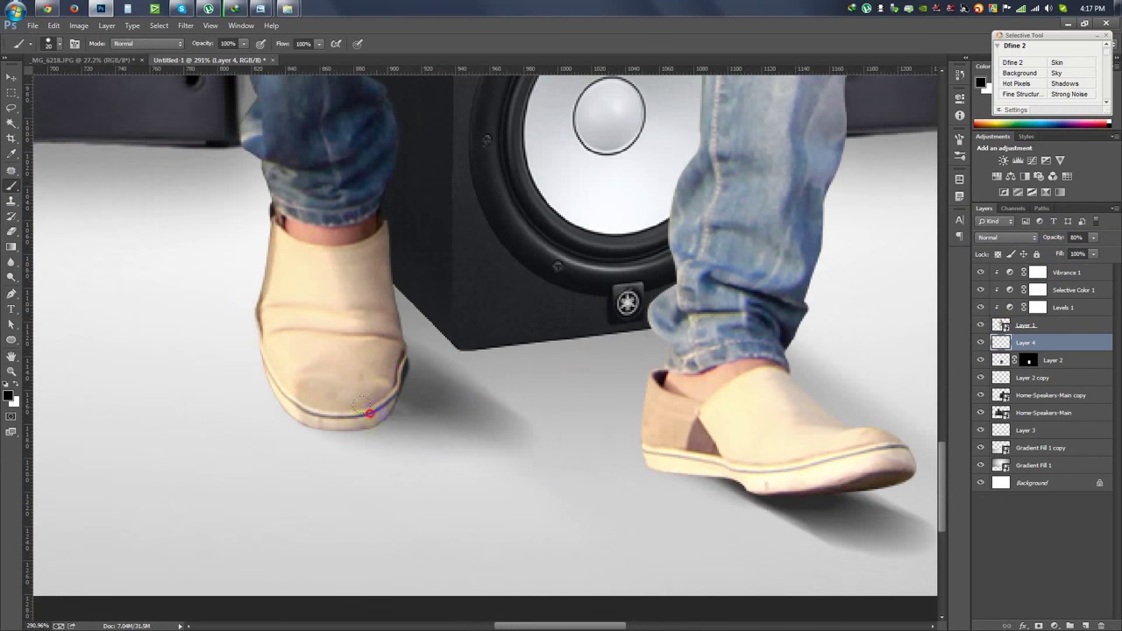
Step: Create Layer 5 and apply a 6.8 px Gaussian Blur to the sole's contact shadow
{"action": "left_click", "coordinate": [1085, 625]}
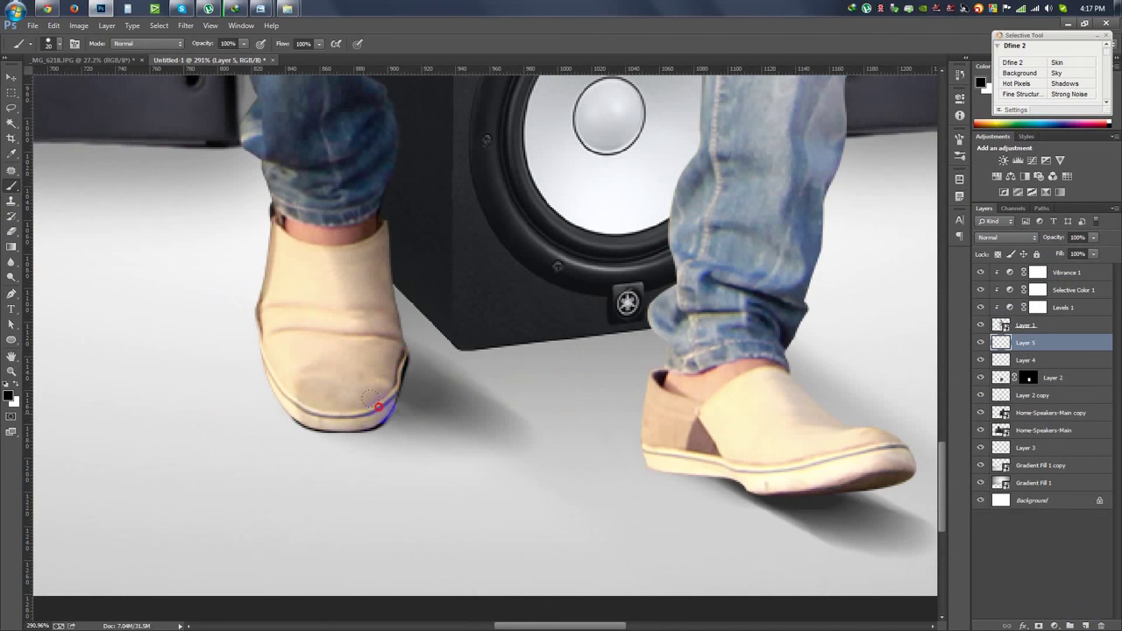
{"action": "left_click", "coordinate": [181, 29]}
{"action": "left_click", "coordinate": [377, 245]}
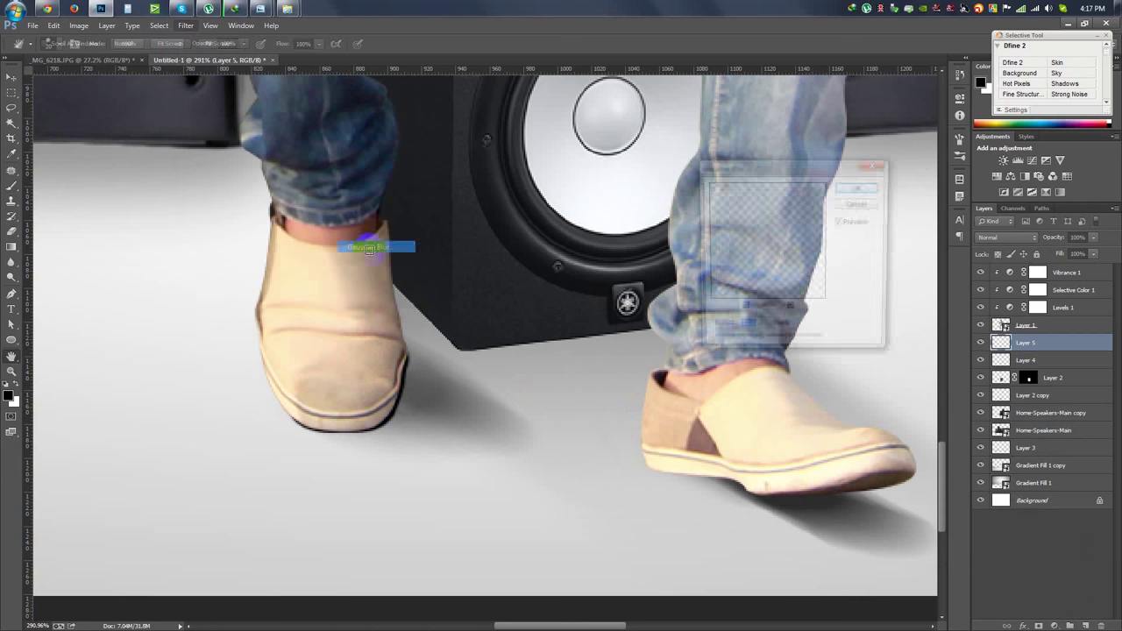
{"action": "mouse_move", "coordinate": [751, 345]}
{"action": "left_mouse_down"}
{"action": "mouse_move", "coordinate": [732, 345]}
{"action": "mouse_move", "coordinate": [746, 342]}
{"action": "left_mouse_up"}
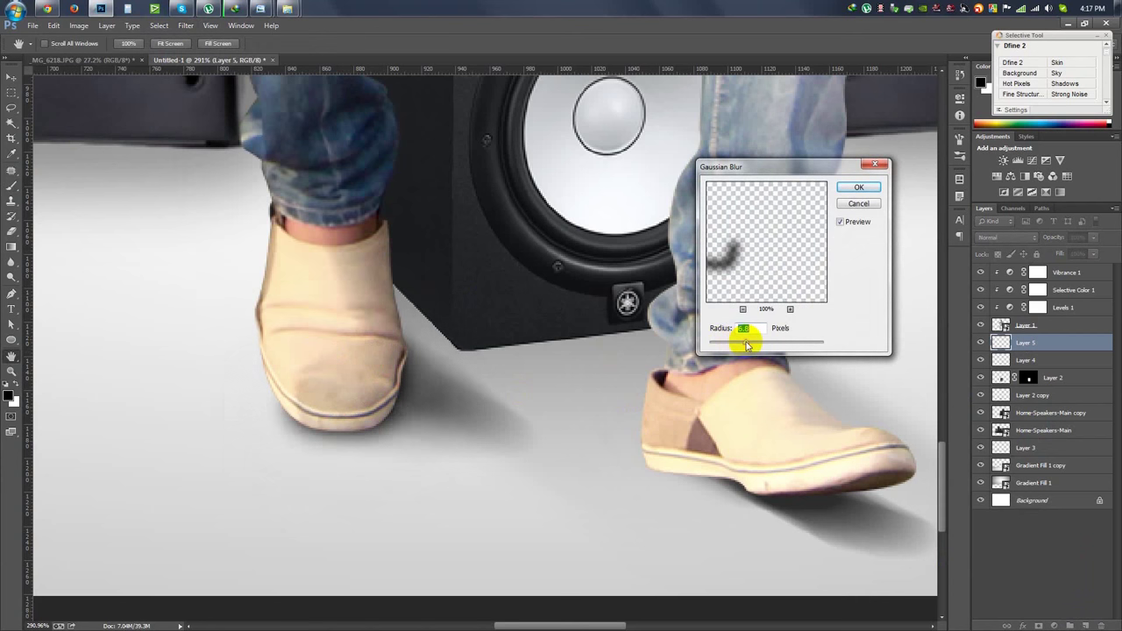
{"action": "left_click", "coordinate": [859, 188]}
{"action": "key", "text": "b"}
{"action": "key", "text": "ctrl+0"}
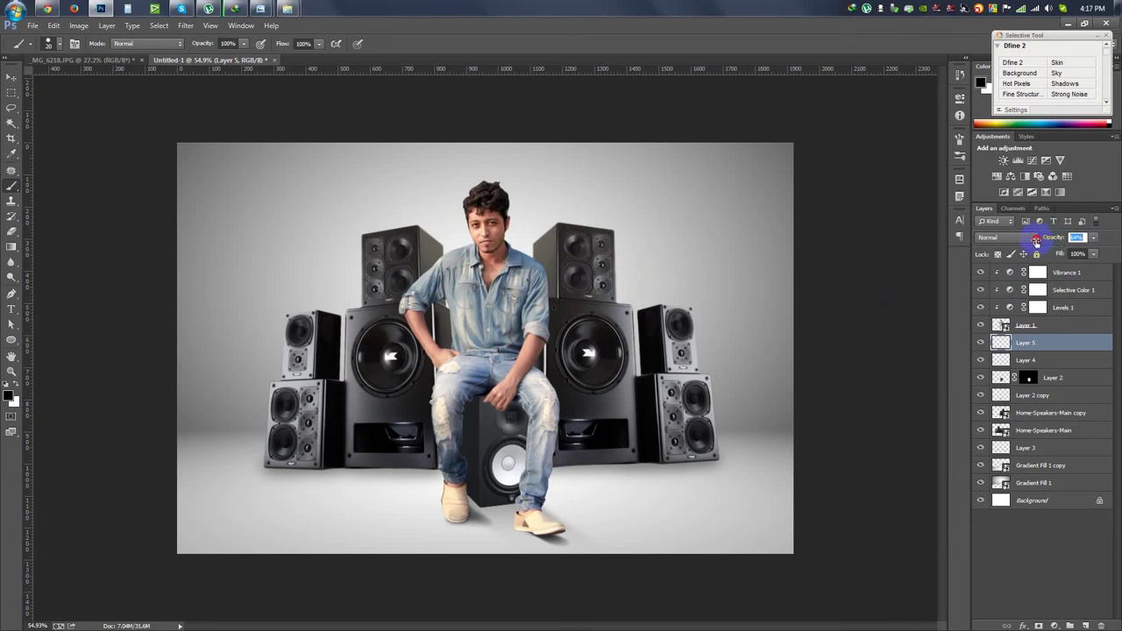
Step: With the Move tool, inspect the layers around the man's head in the Layers panel
{"action": "left_click", "coordinate": [17, 80]}
{"action": "mouse_move", "coordinate": [358, 263]}
{"action": "left_mouse_down"}
{"action": "mouse_move", "coordinate": [539, 231]}
{"action": "mouse_move", "coordinate": [552, 266]}
{"action": "left_mouse_up"}
{"action": "left_click", "coordinate": [1026, 325]}
{"action": "right_click", "coordinate": [1008, 327]}
Step: Select Layer 1 and switch to the Smudge Tool, adjusting its brush size
{"action": "left_click", "coordinate": [956, 581]}
{"action": "right_click", "coordinate": [10, 261]}
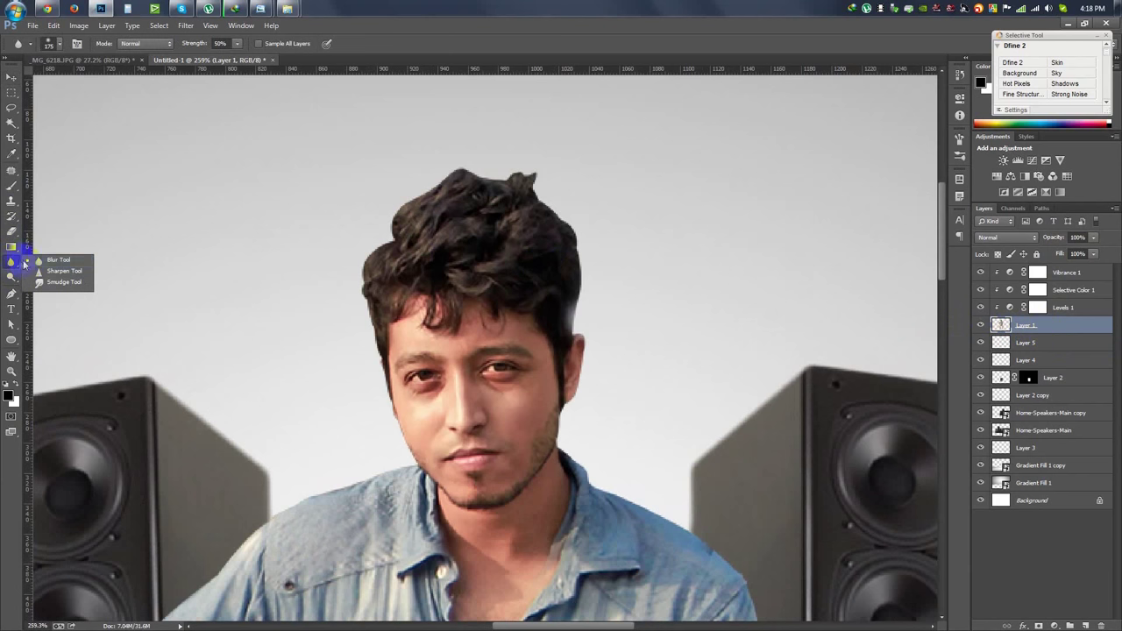
{"action": "left_click", "coordinate": [48, 293]}
{"action": "right_click", "coordinate": [513, 261]}
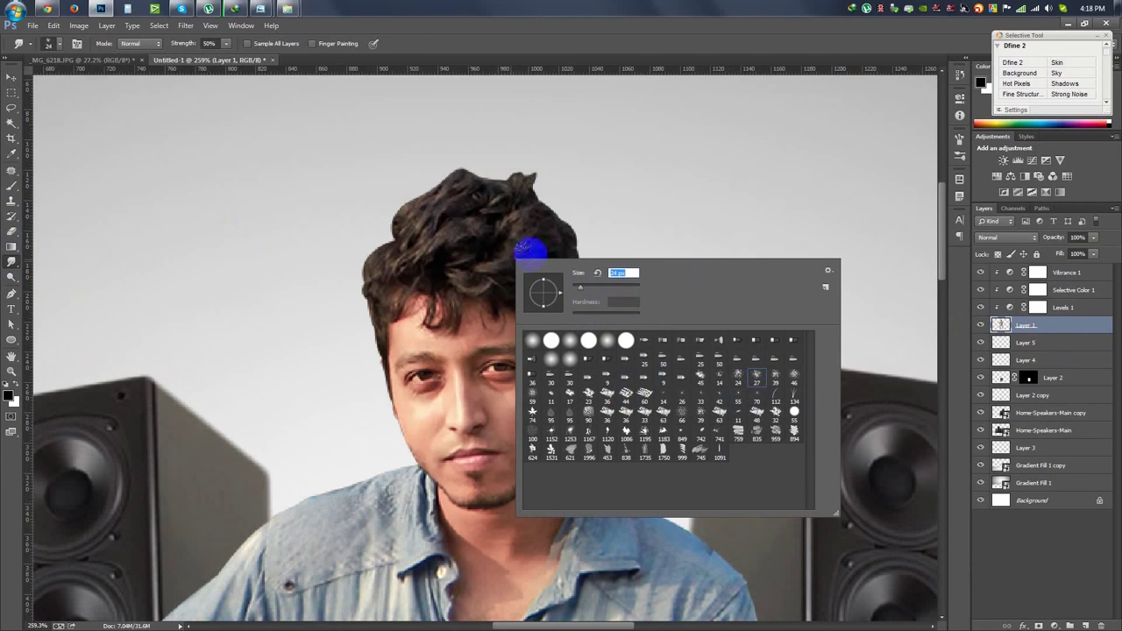
Step: Smudge the top and upper-left hair up and outward into tall spikes
{"action": "left_click_drag", "start_coordinate": [438, 221], "coordinate": [634, 105]}
{"action": "mouse_move", "coordinate": [496, 180]}
{"action": "left_mouse_down"}
{"action": "mouse_move", "coordinate": [619, 150]}
{"action": "mouse_move", "coordinate": [717, 159]}
{"action": "left_mouse_up"}
{"action": "mouse_move", "coordinate": [526, 189]}
{"action": "left_mouse_down"}
{"action": "mouse_move", "coordinate": [631, 165]}
{"action": "mouse_move", "coordinate": [658, 228]}
{"action": "left_mouse_up"}
{"action": "mouse_move", "coordinate": [526, 243]}
{"action": "left_mouse_down"}
{"action": "mouse_move", "coordinate": [594, 265]}
{"action": "mouse_move", "coordinate": [719, 199]}
{"action": "left_mouse_up"}
{"action": "left_click_drag", "start_coordinate": [608, 185], "coordinate": [715, 190]}
{"action": "mouse_move", "coordinate": [409, 223]}
{"action": "left_mouse_down"}
{"action": "mouse_move", "coordinate": [439, 206]}
{"action": "mouse_move", "coordinate": [515, 108]}
{"action": "mouse_move", "coordinate": [464, 186]}
{"action": "mouse_move", "coordinate": [421, 193]}
{"action": "mouse_move", "coordinate": [413, 131]}
{"action": "left_mouse_up"}
{"action": "mouse_move", "coordinate": [421, 201]}
{"action": "left_mouse_down"}
{"action": "mouse_move", "coordinate": [386, 207]}
{"action": "mouse_move", "coordinate": [501, 200]}
{"action": "left_mouse_up"}
{"action": "left_click_drag", "start_coordinate": [430, 170], "coordinate": [388, 263]}
{"action": "mouse_move", "coordinate": [314, 292]}
{"action": "left_mouse_down"}
{"action": "mouse_move", "coordinate": [402, 239]}
{"action": "mouse_move", "coordinate": [342, 294]}
{"action": "left_mouse_up"}
Step: Smudge the left, right-side and forehead hair into long wispy outward strands
{"action": "left_click_drag", "start_coordinate": [376, 258], "coordinate": [337, 303]}
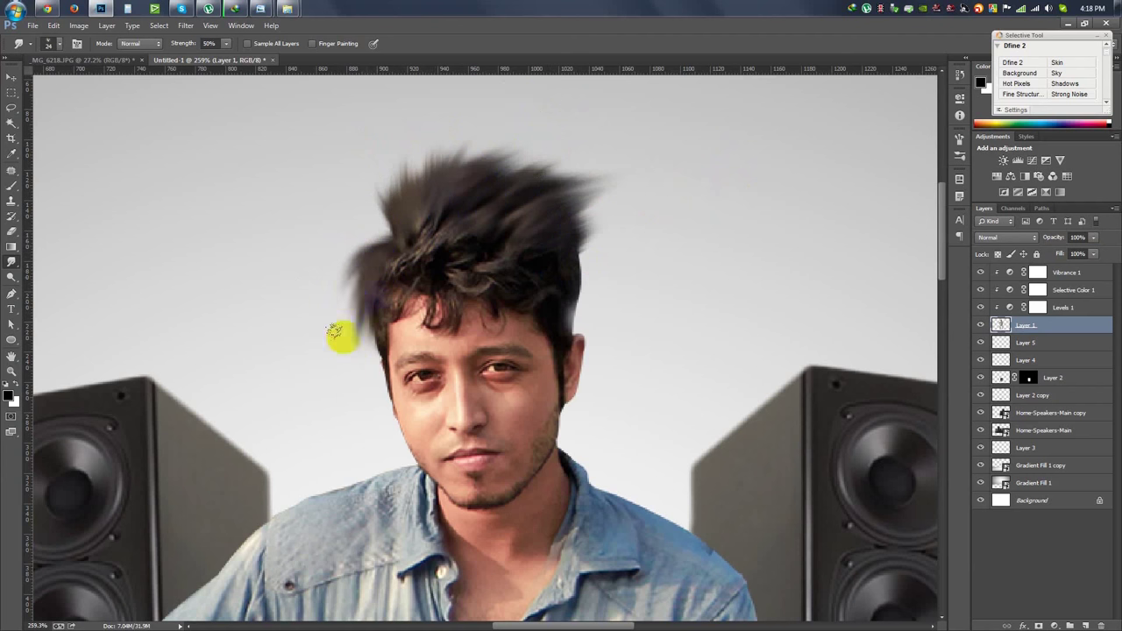
{"action": "mouse_move", "coordinate": [369, 355]}
{"action": "left_mouse_down"}
{"action": "mouse_move", "coordinate": [391, 281]}
{"action": "mouse_move", "coordinate": [345, 383]}
{"action": "left_mouse_up"}
{"action": "left_click_drag", "start_coordinate": [512, 289], "coordinate": [494, 238]}
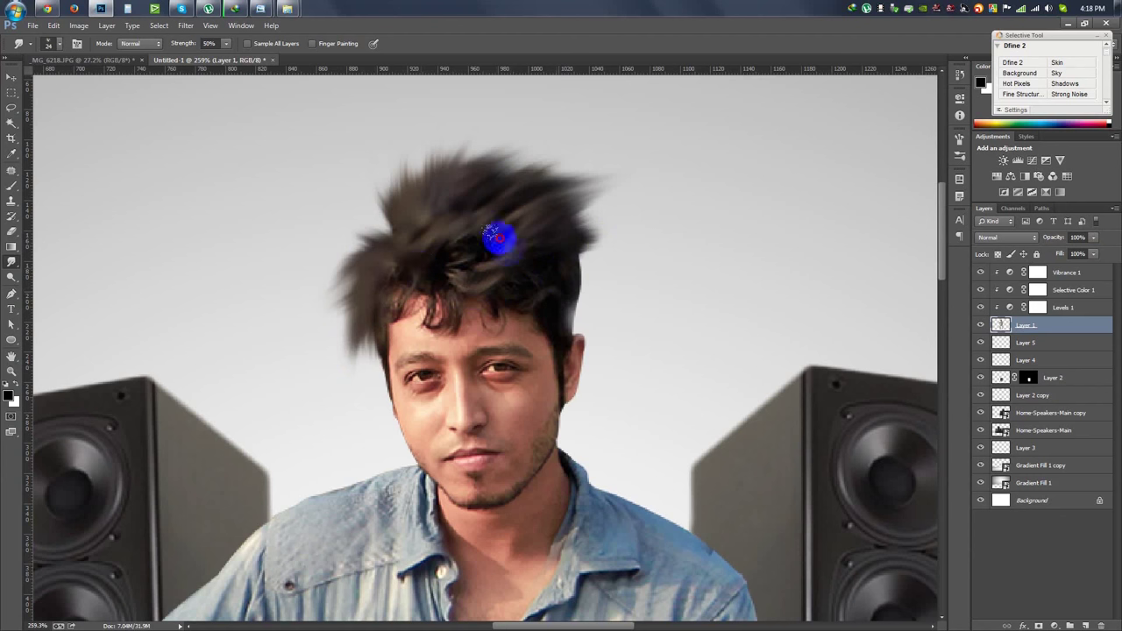
{"action": "mouse_move", "coordinate": [562, 276]}
{"action": "left_mouse_down"}
{"action": "mouse_move", "coordinate": [556, 314]}
{"action": "mouse_move", "coordinate": [570, 237]}
{"action": "mouse_move", "coordinate": [557, 283]}
{"action": "mouse_move", "coordinate": [494, 263]}
{"action": "left_mouse_up"}
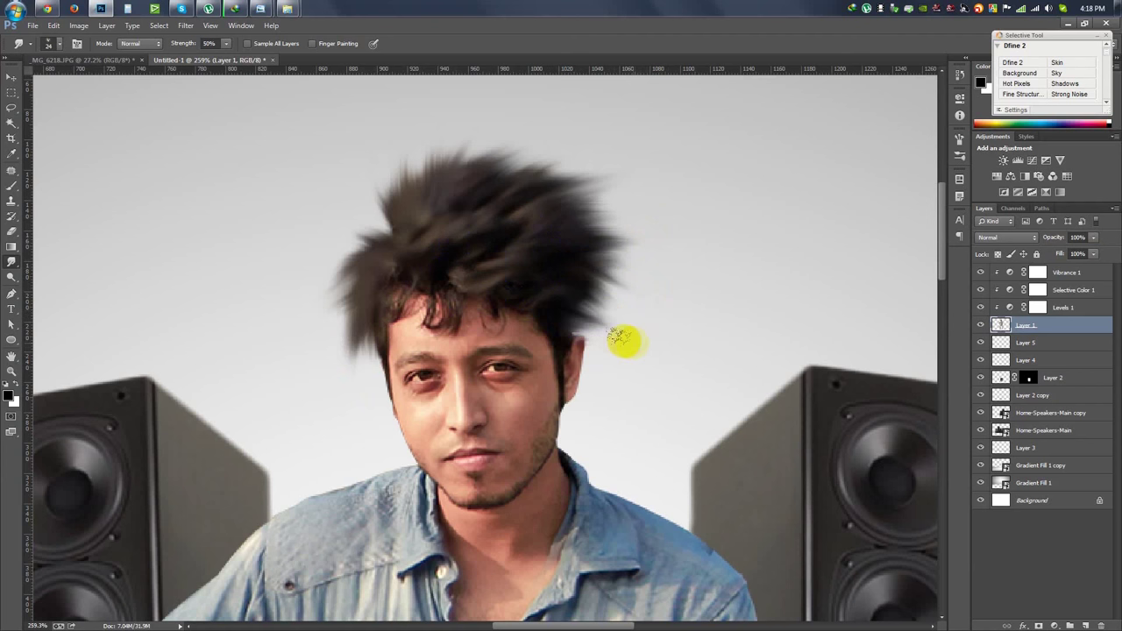
{"action": "left_click_drag", "start_coordinate": [439, 303], "coordinate": [473, 296]}
{"action": "mouse_move", "coordinate": [528, 324]}
{"action": "left_mouse_down"}
{"action": "mouse_move", "coordinate": [458, 263]}
{"action": "mouse_move", "coordinate": [375, 309]}
{"action": "mouse_move", "coordinate": [345, 167]}
{"action": "mouse_move", "coordinate": [443, 192]}
{"action": "left_mouse_up"}
{"action": "mouse_move", "coordinate": [386, 215]}
{"action": "left_mouse_down"}
{"action": "mouse_move", "coordinate": [424, 183]}
{"action": "mouse_move", "coordinate": [483, 163]}
{"action": "left_mouse_up"}
{"action": "mouse_move", "coordinate": [596, 131]}
{"action": "left_mouse_down"}
{"action": "mouse_move", "coordinate": [500, 186]}
{"action": "mouse_move", "coordinate": [538, 169]}
{"action": "mouse_move", "coordinate": [514, 177]}
{"action": "mouse_move", "coordinate": [619, 206]}
{"action": "left_mouse_up"}
{"action": "mouse_move", "coordinate": [618, 257]}
{"action": "left_mouse_down"}
{"action": "mouse_move", "coordinate": [576, 220]}
{"action": "mouse_move", "coordinate": [608, 220]}
{"action": "left_mouse_up"}
{"action": "left_click", "coordinate": [604, 278]}
Step: Zoom in closely on the man's face and beard
{"action": "key", "text": "ctrl+0"}
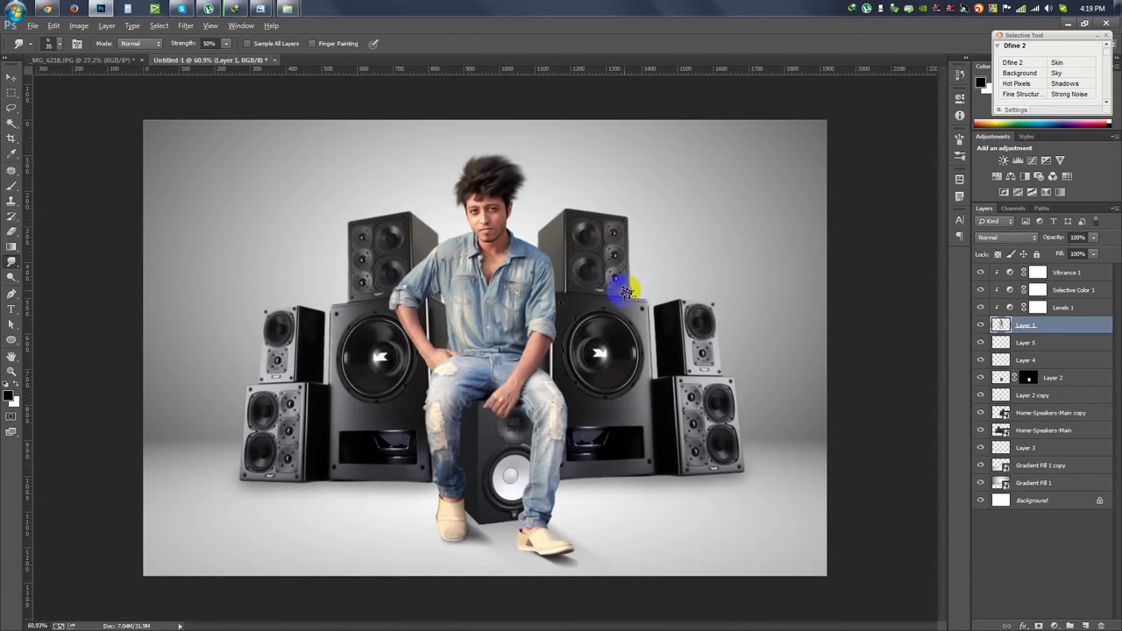
{"action": "left_click_drag", "start_coordinate": [465, 139], "coordinate": [430, 339]}
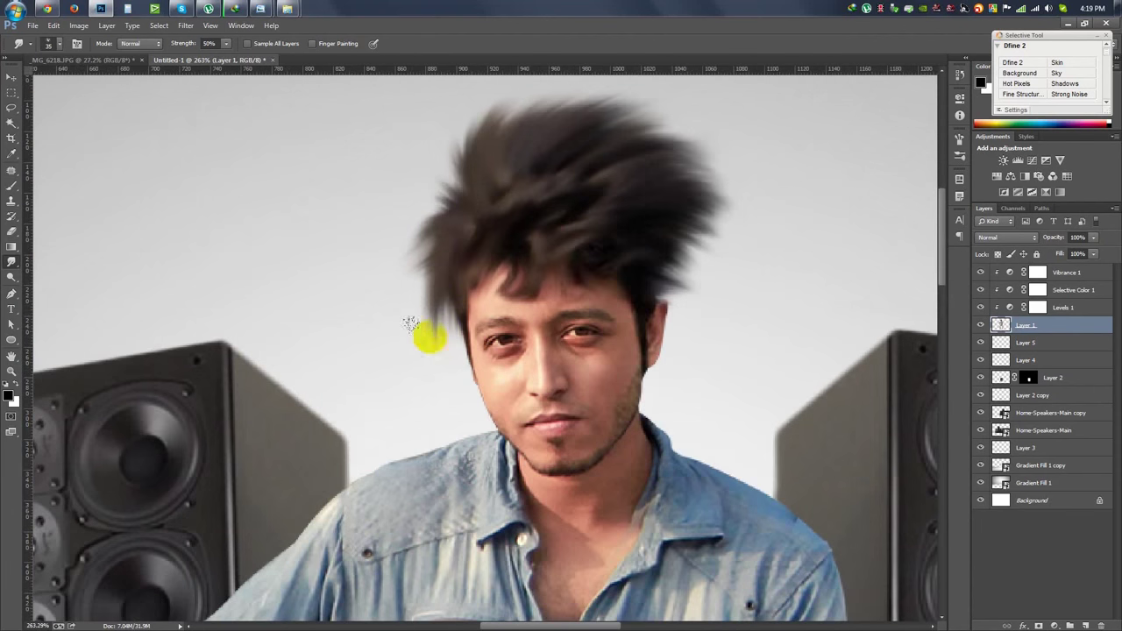
{"action": "key", "text": "ctrl+0"}
{"action": "mouse_move", "coordinate": [477, 263]}
{"action": "left_mouse_down"}
{"action": "mouse_move", "coordinate": [457, 301]}
{"action": "mouse_move", "coordinate": [375, 193]}
{"action": "mouse_move", "coordinate": [377, 212]}
{"action": "mouse_move", "coordinate": [243, 204]}
{"action": "mouse_move", "coordinate": [137, 236]}
{"action": "mouse_move", "coordinate": [345, 236]}
{"action": "mouse_move", "coordinate": [429, 281]}
{"action": "mouse_move", "coordinate": [412, 373]}
{"action": "left_mouse_up"}
{"action": "scroll", "coordinate": [413, 372], "scroll_direction": "down", "scroll_amount": 3}
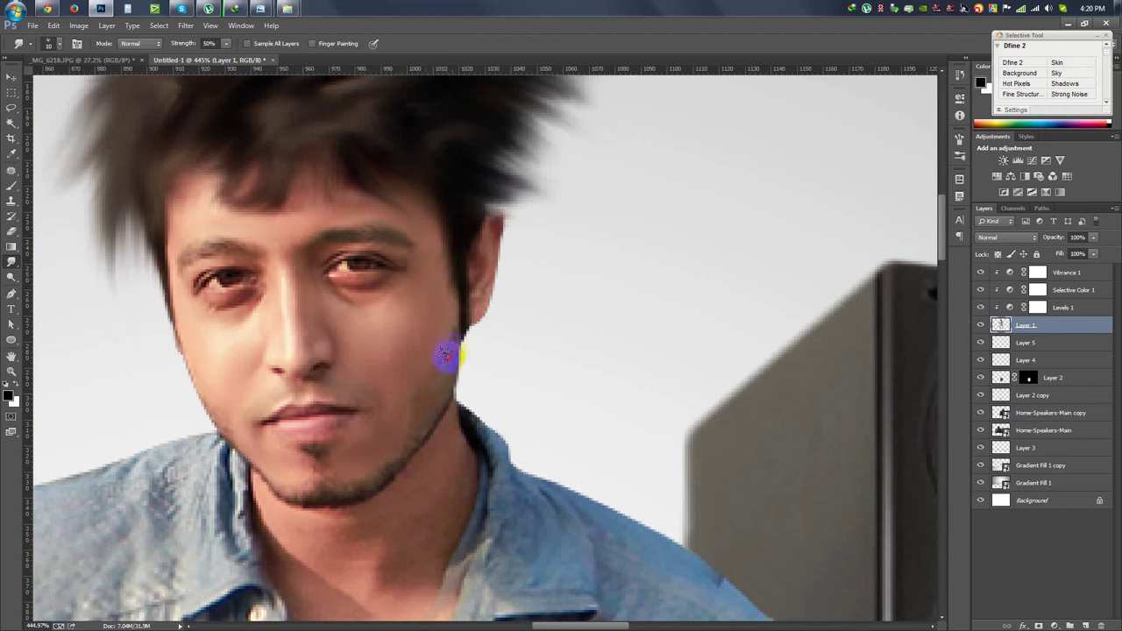
Step: Smudge the beard edge along the jaw line and neck to soften it
{"action": "left_click_drag", "start_coordinate": [414, 434], "coordinate": [338, 496]}
{"action": "scroll", "coordinate": [264, 457], "scroll_direction": "down", "scroll_amount": 2}
{"action": "left_click", "coordinate": [449, 402]}
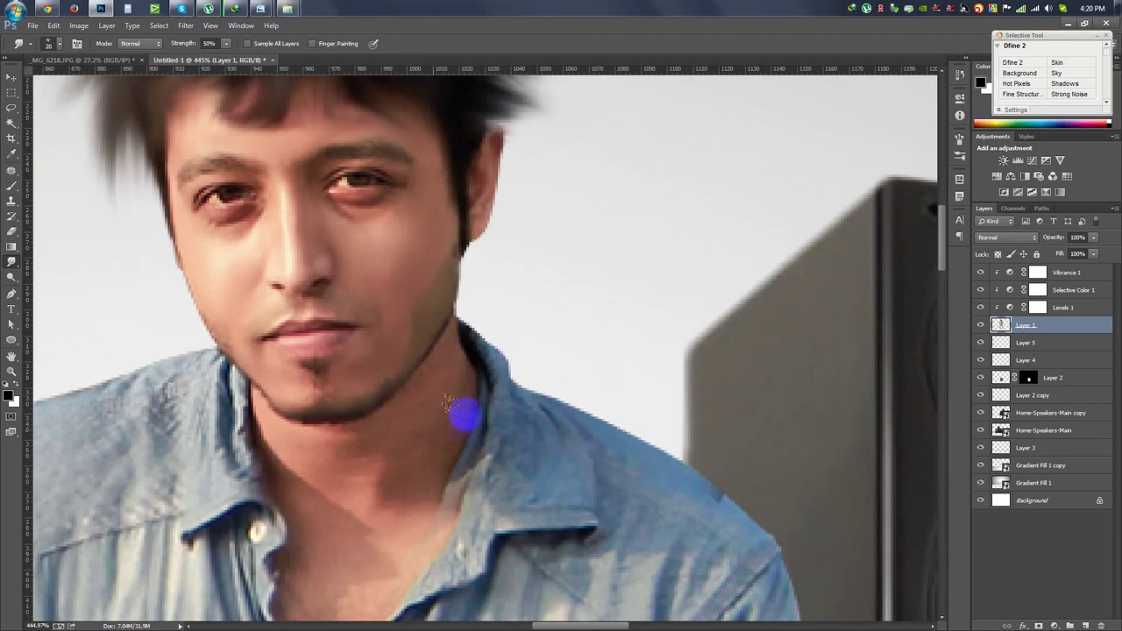
{"action": "mouse_move", "coordinate": [424, 419]}
{"action": "left_mouse_down"}
{"action": "mouse_move", "coordinate": [333, 469]}
{"action": "mouse_move", "coordinate": [453, 394]}
{"action": "left_mouse_up"}
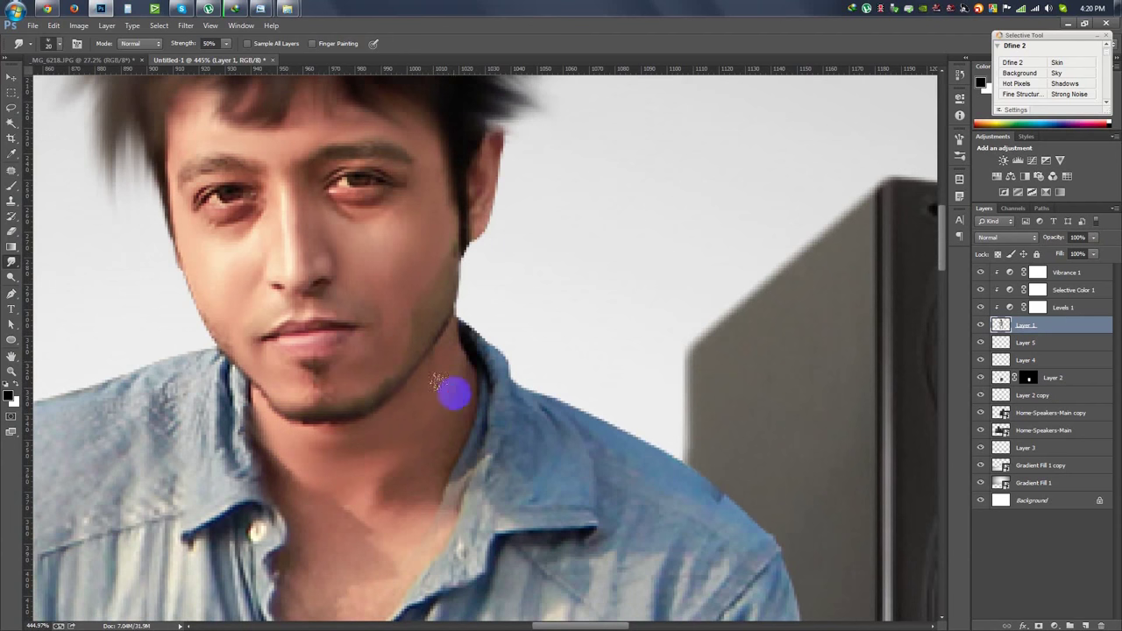
Step: Smudge the left arm and hand edges so they blend into the scene
{"action": "scroll", "coordinate": [416, 446], "scroll_direction": "down", "scroll_amount": 2}
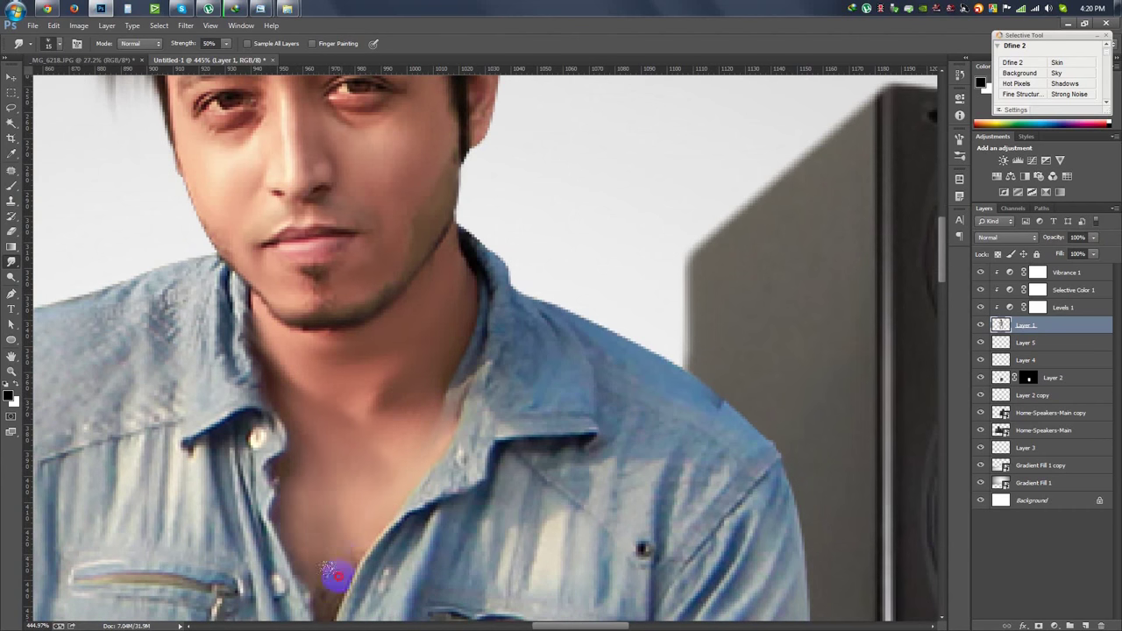
{"action": "scroll", "coordinate": [338, 568], "scroll_direction": "down", "scroll_amount": 2}
{"action": "left_click_drag", "start_coordinate": [377, 443], "coordinate": [253, 342]}
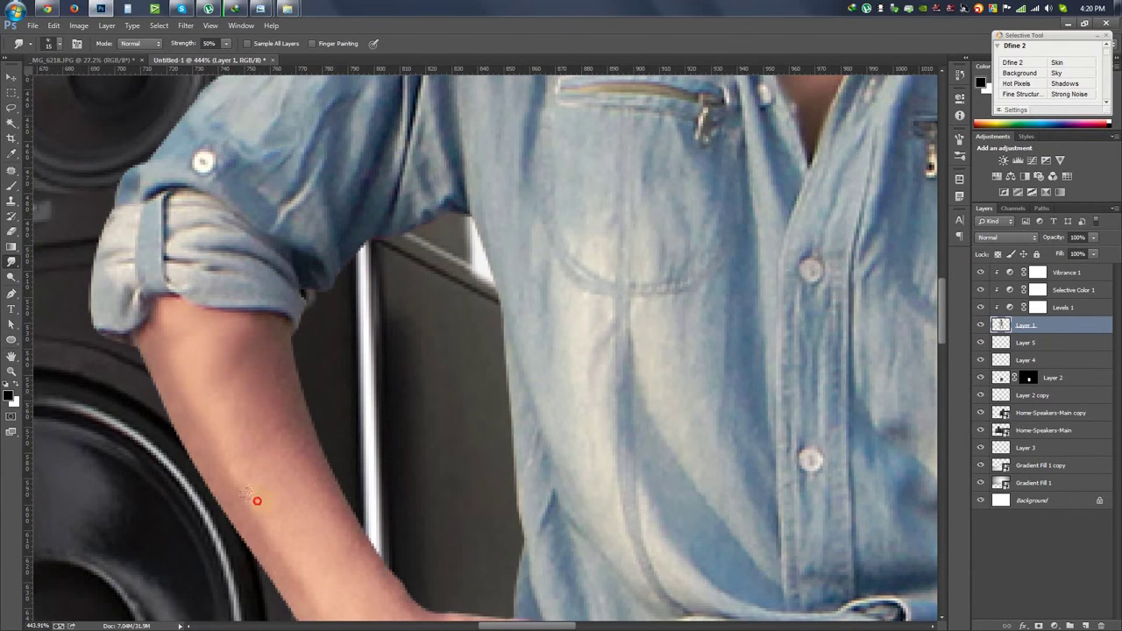
{"action": "left_click_drag", "start_coordinate": [329, 519], "coordinate": [195, 285]}
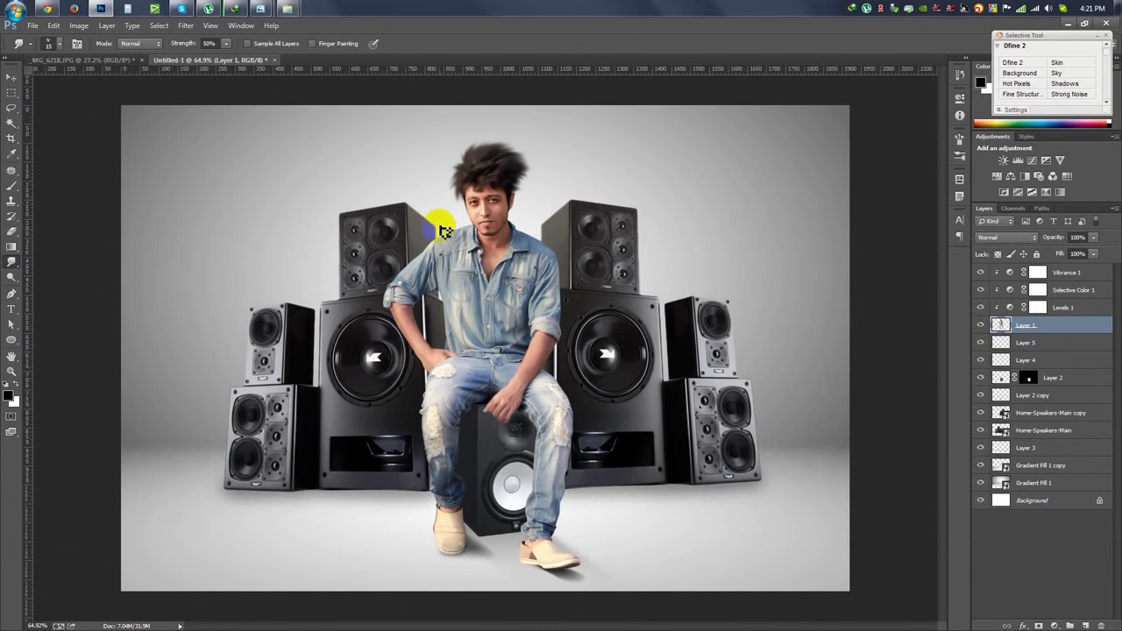
{"action": "left_click", "coordinate": [11, 77]}
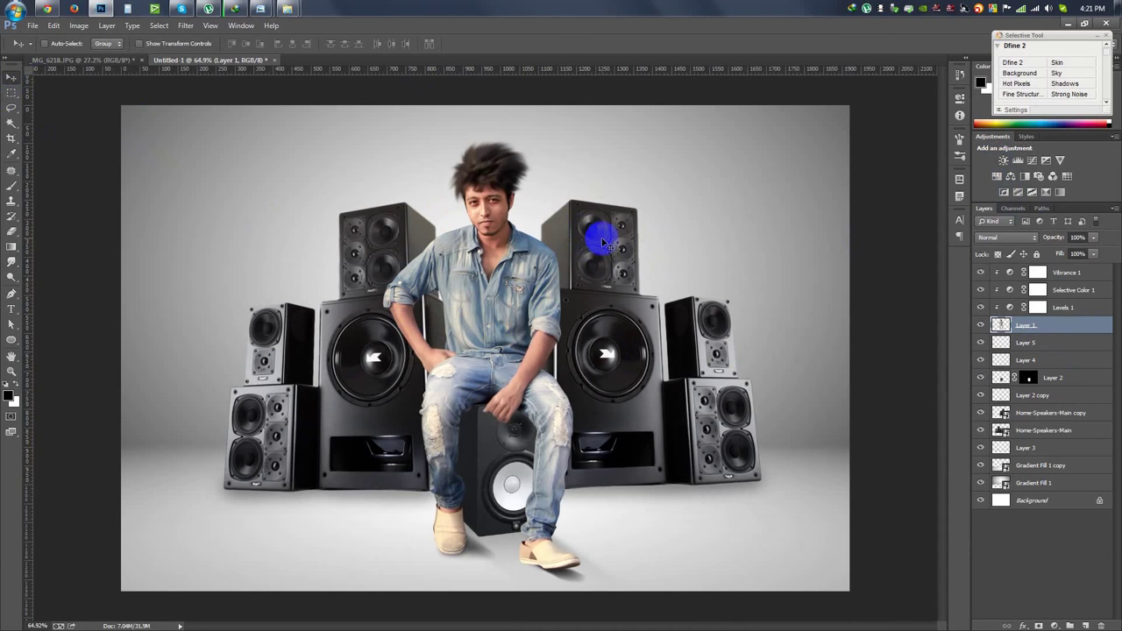
Step: Drag Diwali2010-RSI_19_1.jpg from the HELP FILE folder onto the Photoshop canvas
{"action": "left_click", "coordinate": [340, 66]}
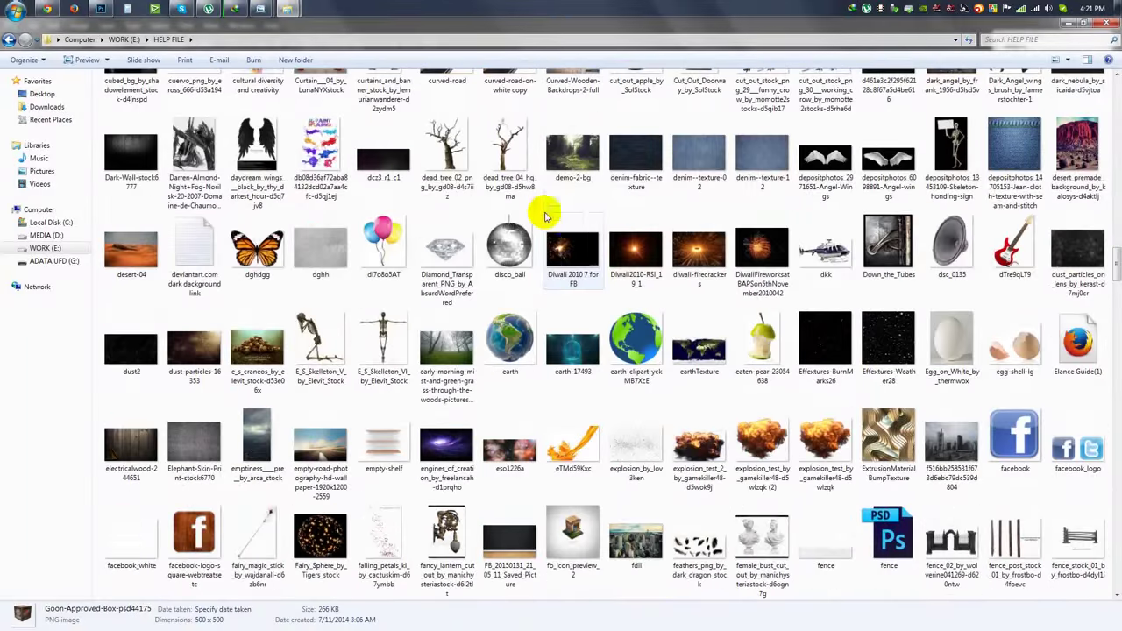
{"action": "left_click", "coordinate": [546, 213]}
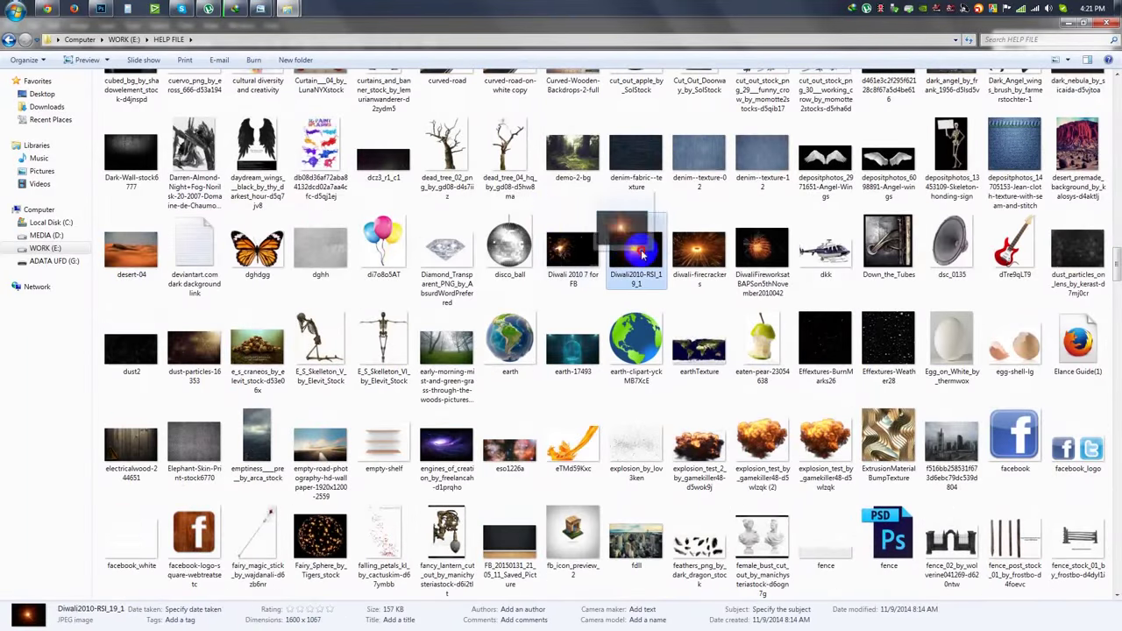
{"action": "left_click", "coordinate": [99, 10]}
{"action": "left_click_drag", "start_coordinate": [99, 11], "coordinate": [389, 213]}
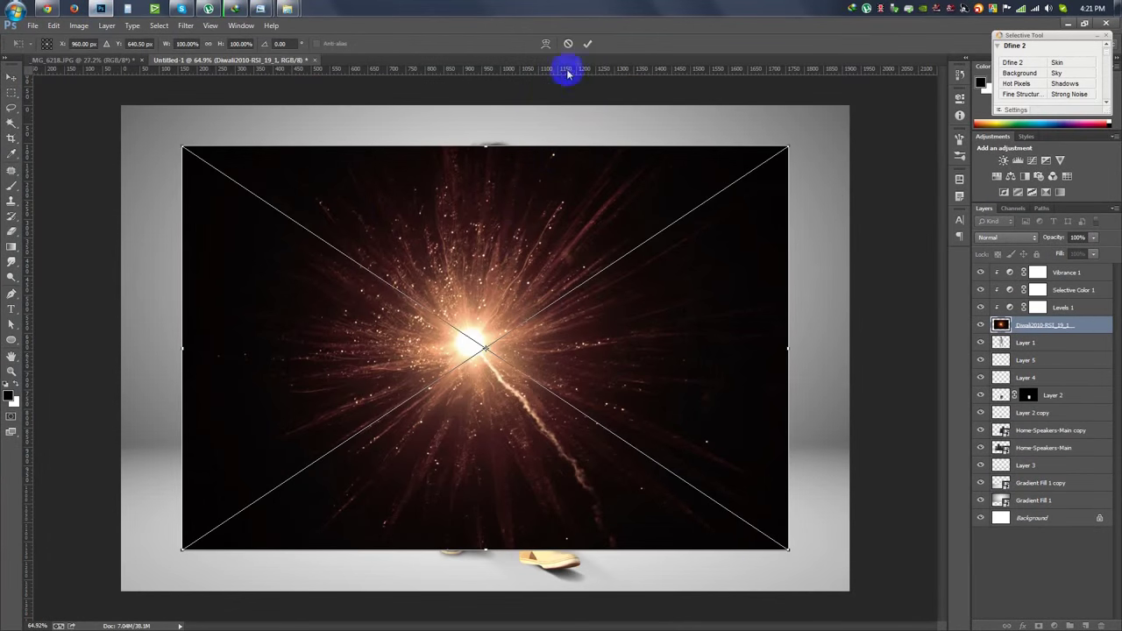
Step: Commit the placed fireworks image, move its layer to the top, and nudge it upward
{"action": "left_click", "coordinate": [588, 45]}
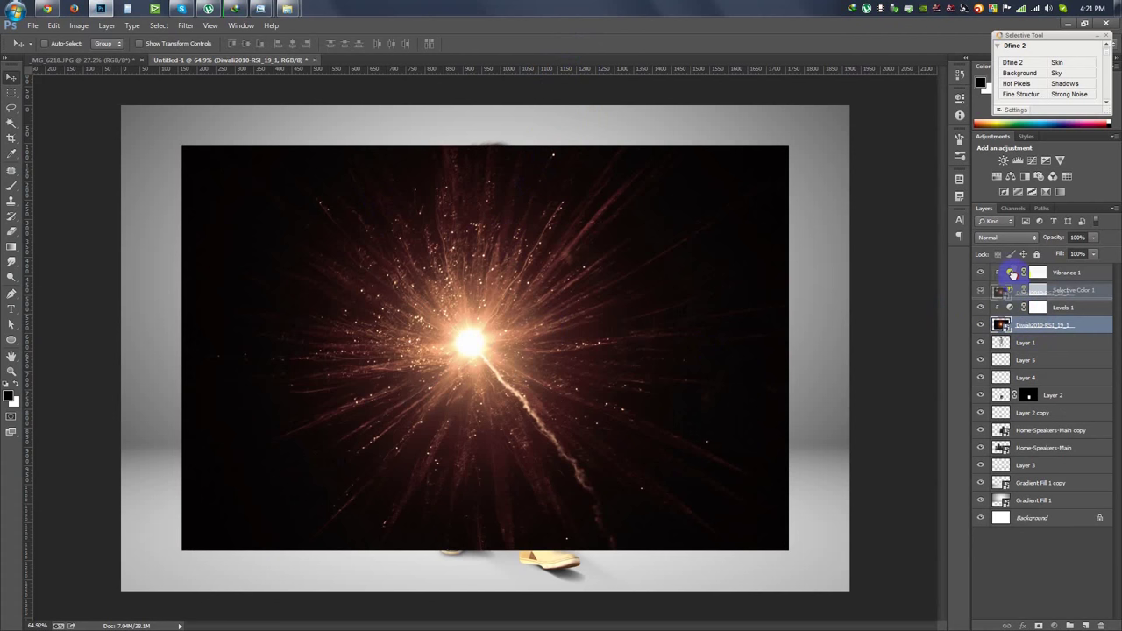
{"action": "left_click_drag", "start_coordinate": [1035, 324], "coordinate": [1034, 267]}
{"action": "left_click", "coordinate": [1037, 325], "text": "alt"}
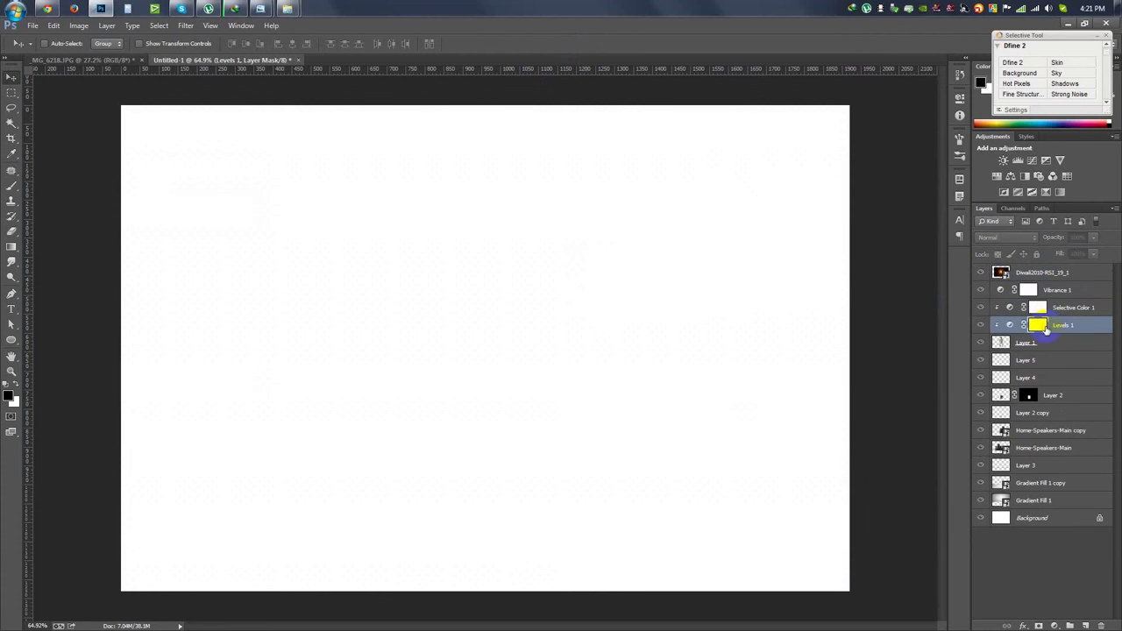
{"action": "left_click", "coordinate": [1040, 326], "text": "alt"}
{"action": "left_click", "coordinate": [980, 272]}
{"action": "left_click", "coordinate": [981, 272]}
{"action": "left_click", "coordinate": [1044, 272]}
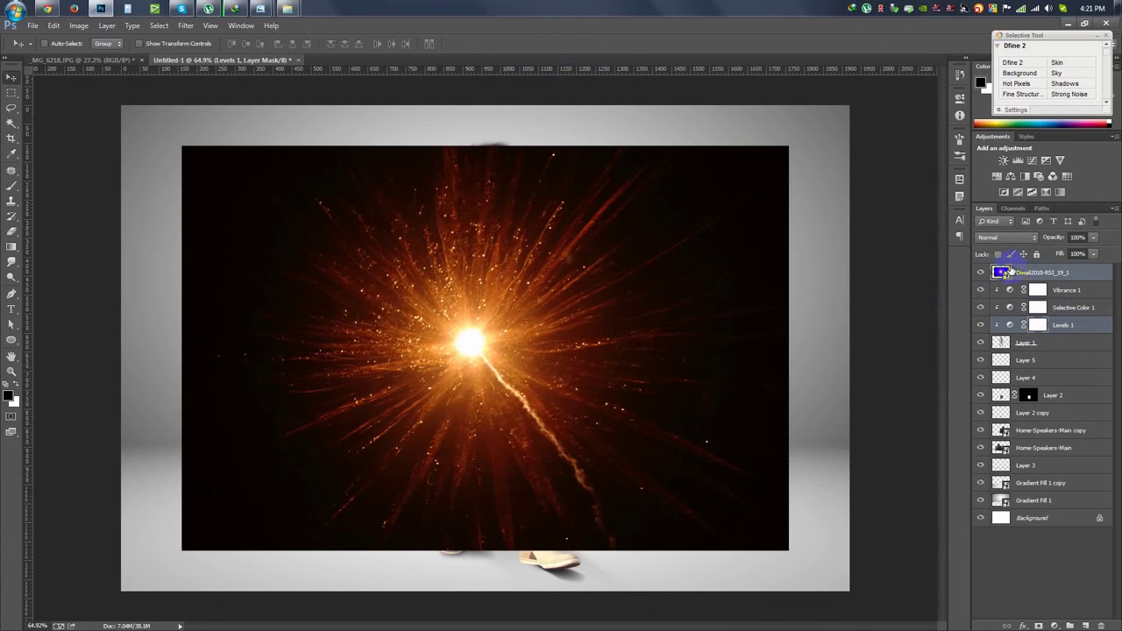
{"action": "left_click_drag", "start_coordinate": [621, 309], "coordinate": [617, 268]}
Step: Group Vibrance 1 through Layer 4 as Group 1, and Layer 2 with its copy as Group 2
{"action": "right_click", "coordinate": [1058, 272]}
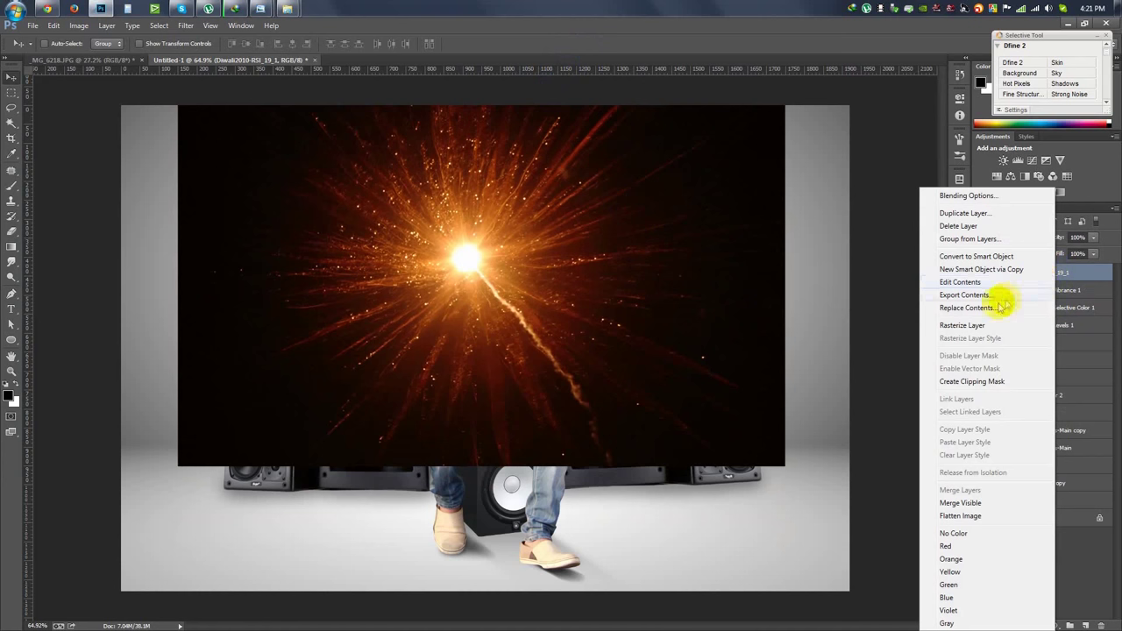
{"action": "left_click", "coordinate": [1066, 290]}
{"action": "left_click", "coordinate": [1049, 378], "text": "shift"}
{"action": "key", "text": "ctrl+g"}
{"action": "left_click", "coordinate": [1061, 308]}
{"action": "left_click", "coordinate": [1052, 325], "text": "shift"}
{"action": "key", "text": "ctrl+g"}
Step: Group the speaker layers as Group 3 and the gradient fills into a group named Background
{"action": "left_click", "coordinate": [1053, 322]}
{"action": "left_click", "coordinate": [1052, 352], "text": "shift"}
{"action": "key", "text": "ctrl+g"}
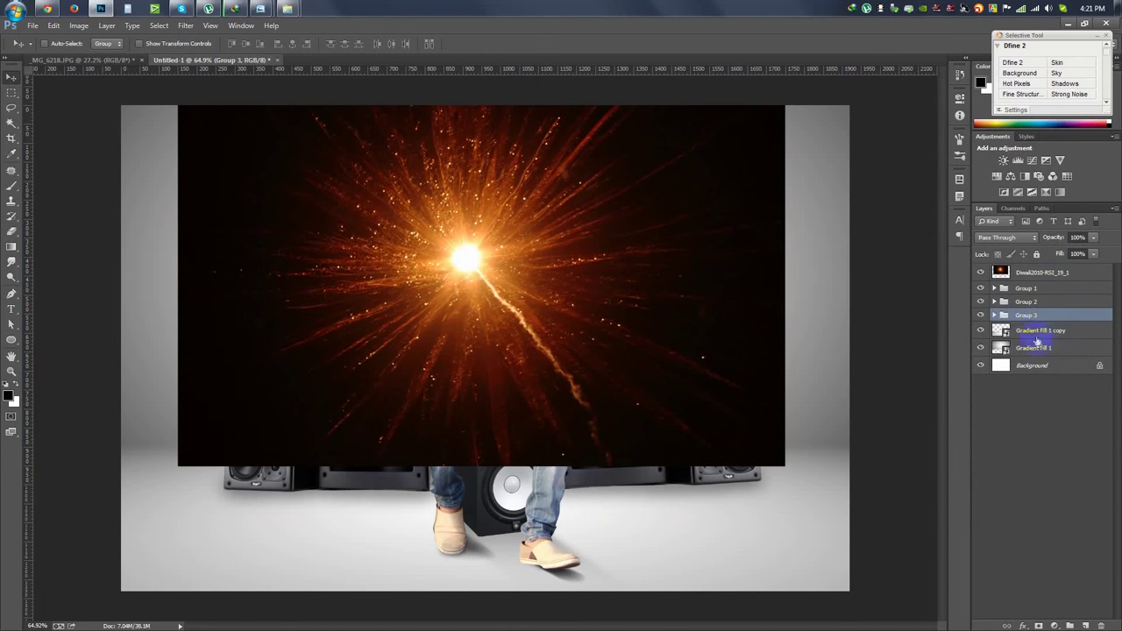
{"action": "left_click", "coordinate": [1075, 330]}
{"action": "left_click", "coordinate": [1034, 348], "text": "shift"}
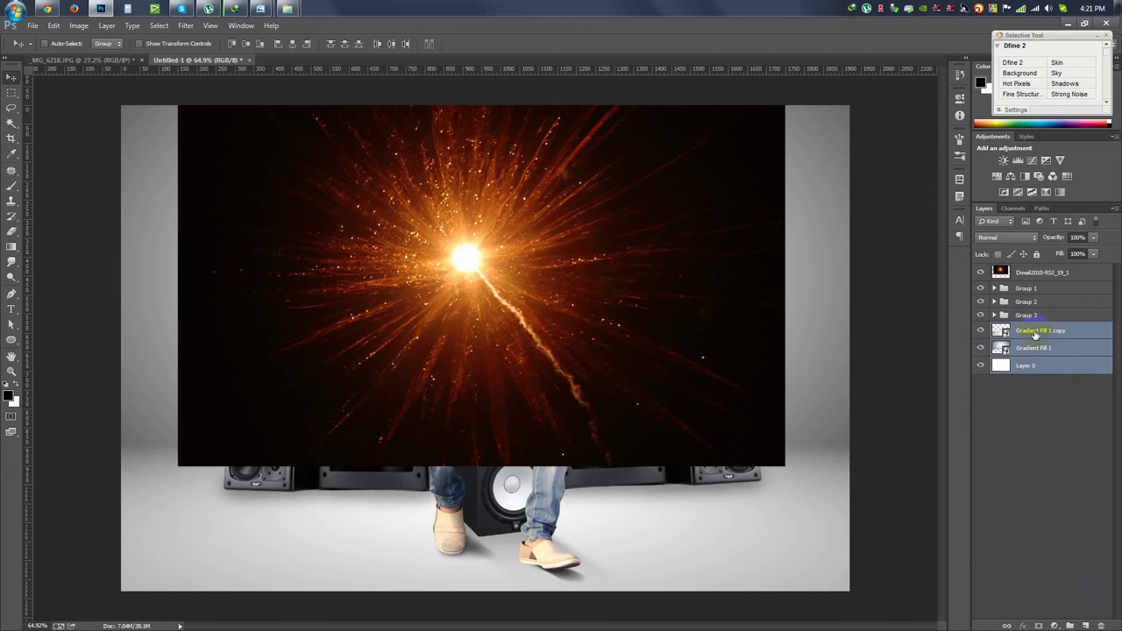
{"action": "key", "text": "ctrl+g"}
{"action": "double_click", "coordinate": [1030, 328]}
{"action": "type", "text": "Backgroun"}
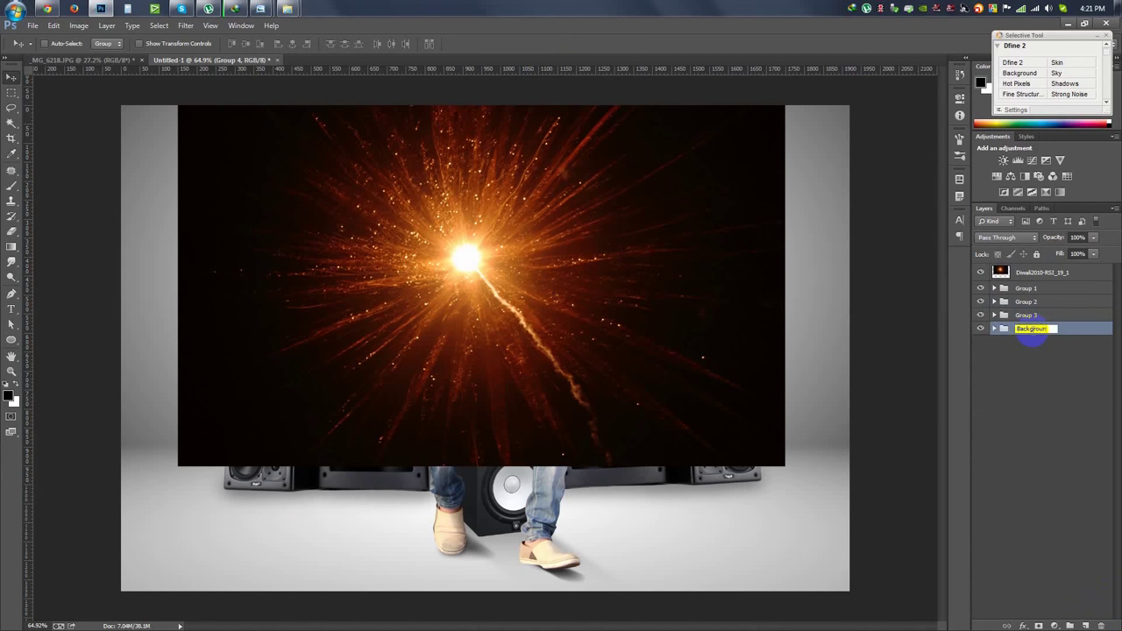
{"action": "left_click", "coordinate": [1076, 318]}
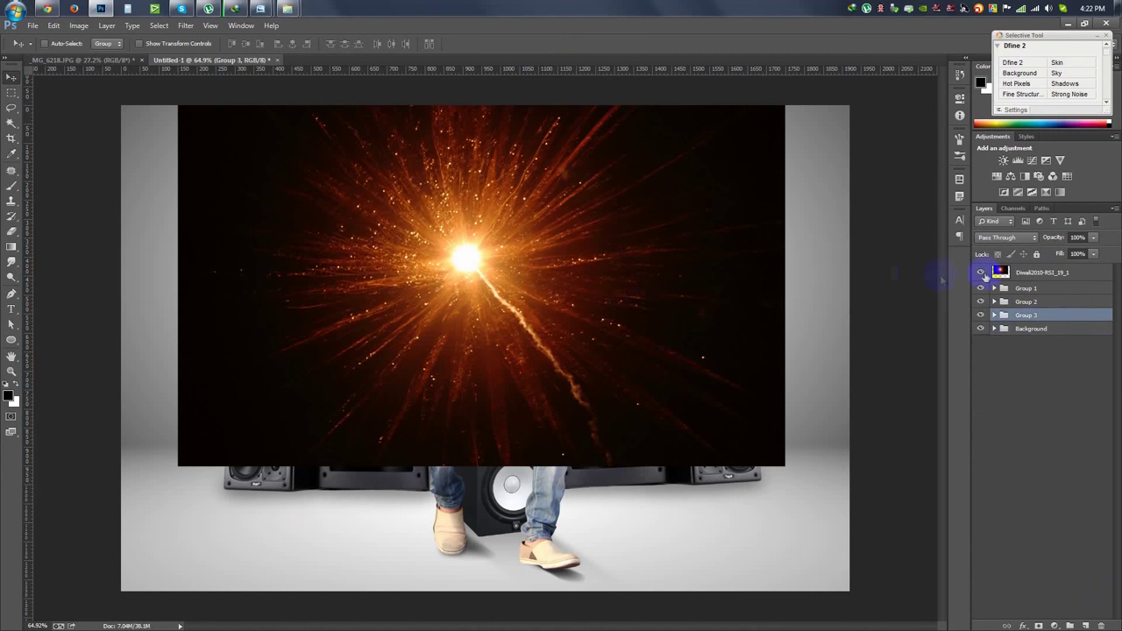
{"action": "left_click", "coordinate": [1017, 273]}
{"action": "left_click", "coordinate": [1007, 237]}
Step: Set the fireworks layer to Screen mode and apply a 36 px Gaussian Blur
{"action": "left_click", "coordinate": [991, 333]}
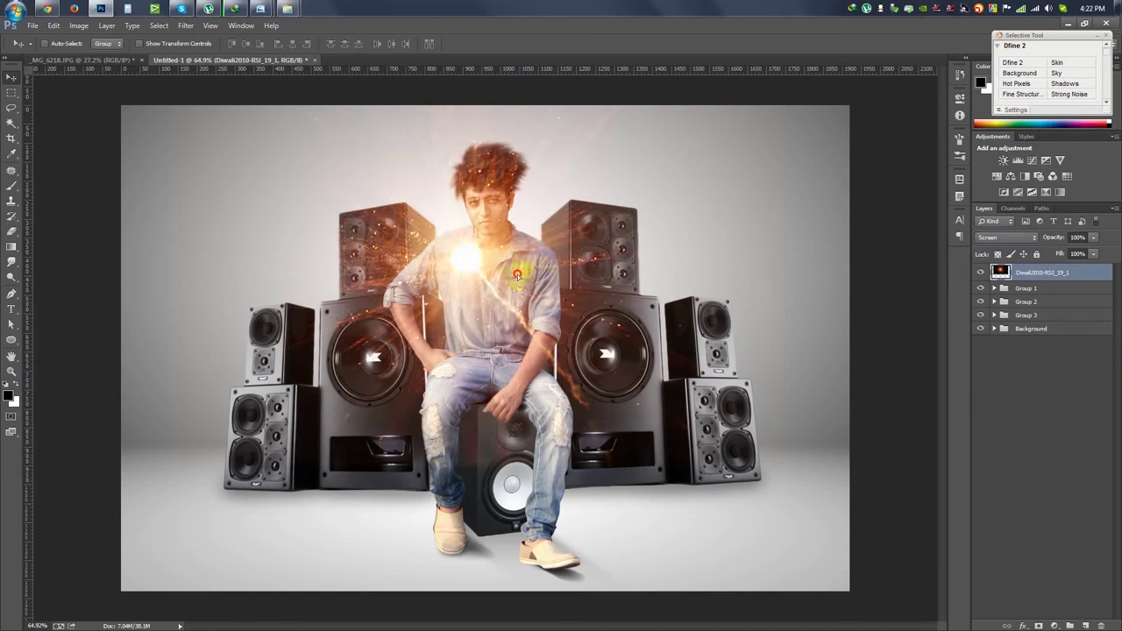
{"action": "left_click_drag", "start_coordinate": [517, 275], "coordinate": [496, 228]}
{"action": "left_click", "coordinate": [78, 31]}
{"action": "left_click", "coordinate": [185, 26]}
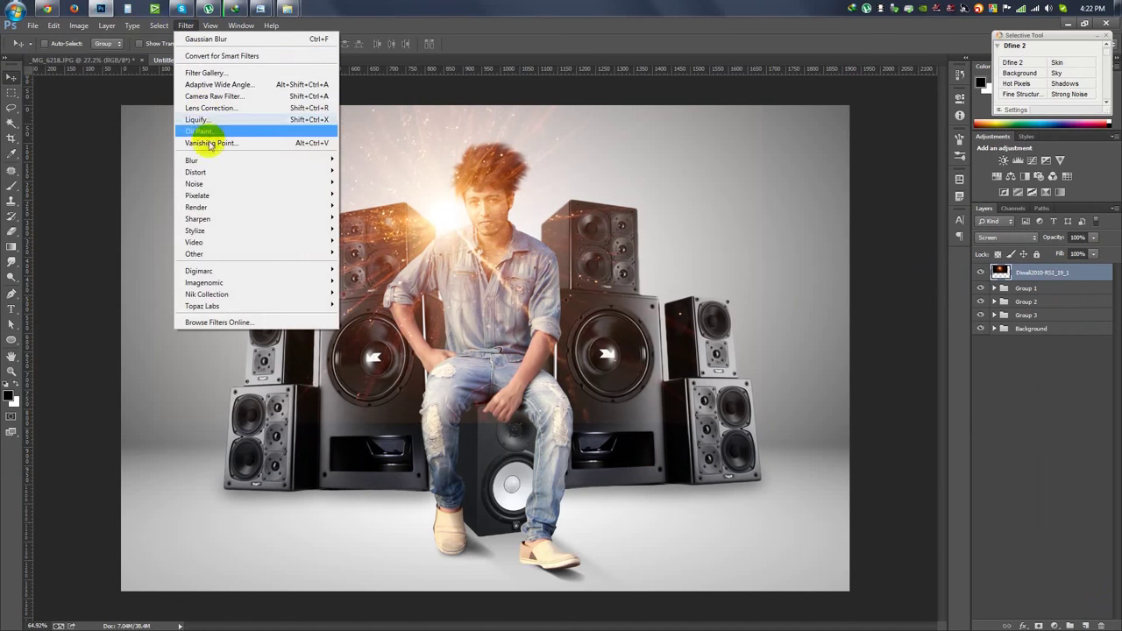
{"action": "left_click", "coordinate": [382, 246]}
{"action": "left_click", "coordinate": [746, 344]}
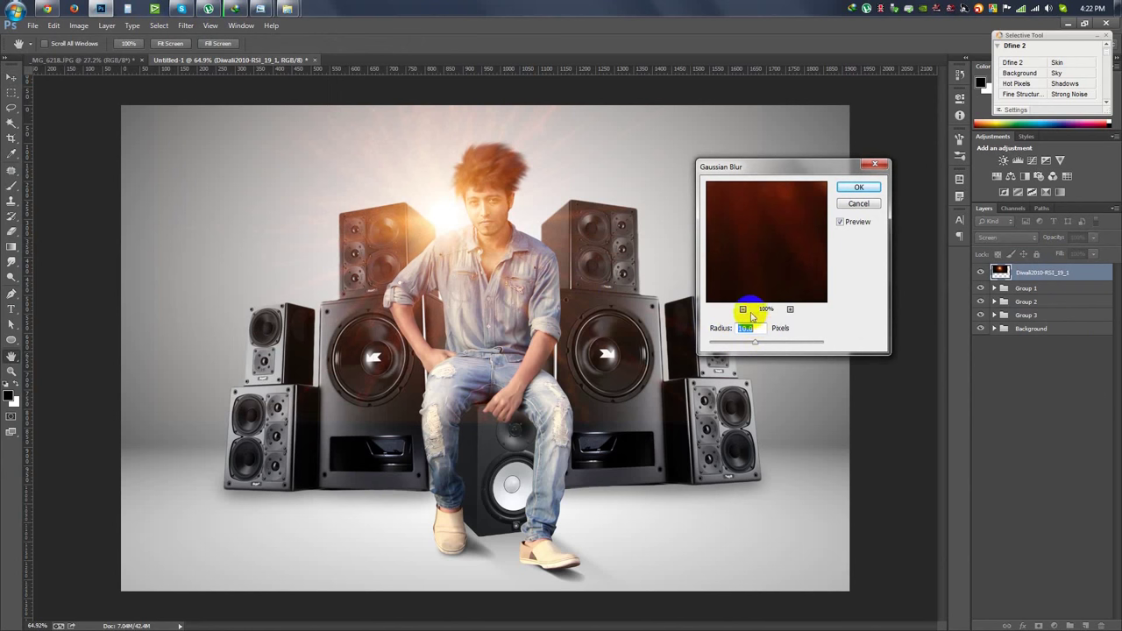
{"action": "left_click", "coordinate": [742, 309]}
{"action": "left_click_drag", "start_coordinate": [751, 342], "coordinate": [771, 342]}
{"action": "left_click", "coordinate": [854, 189]}
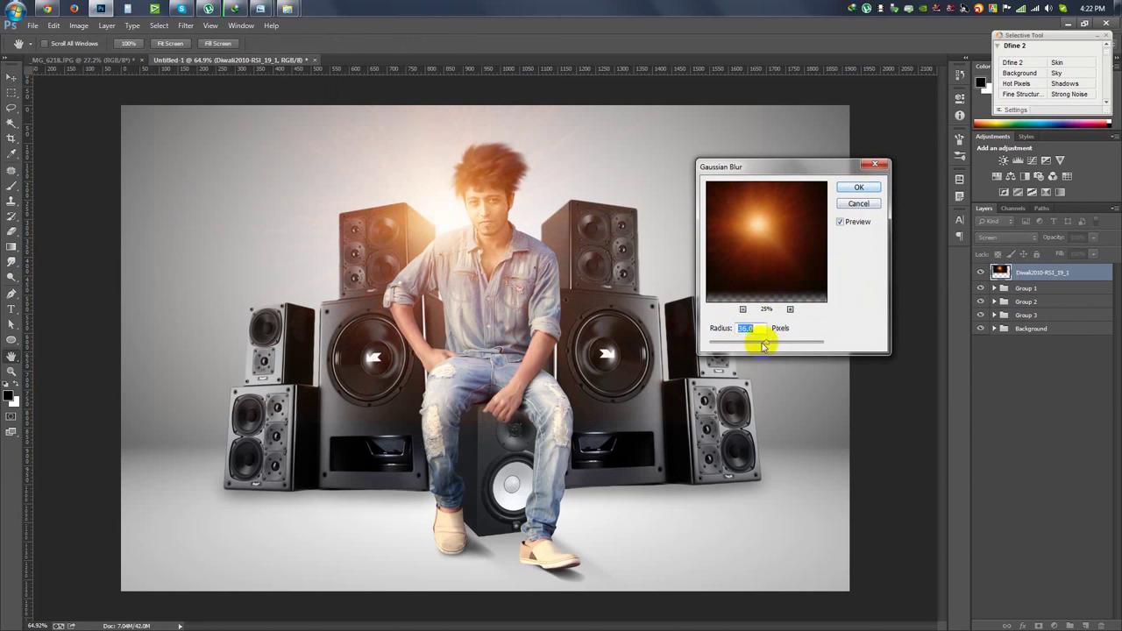
{"action": "key", "text": "v"}
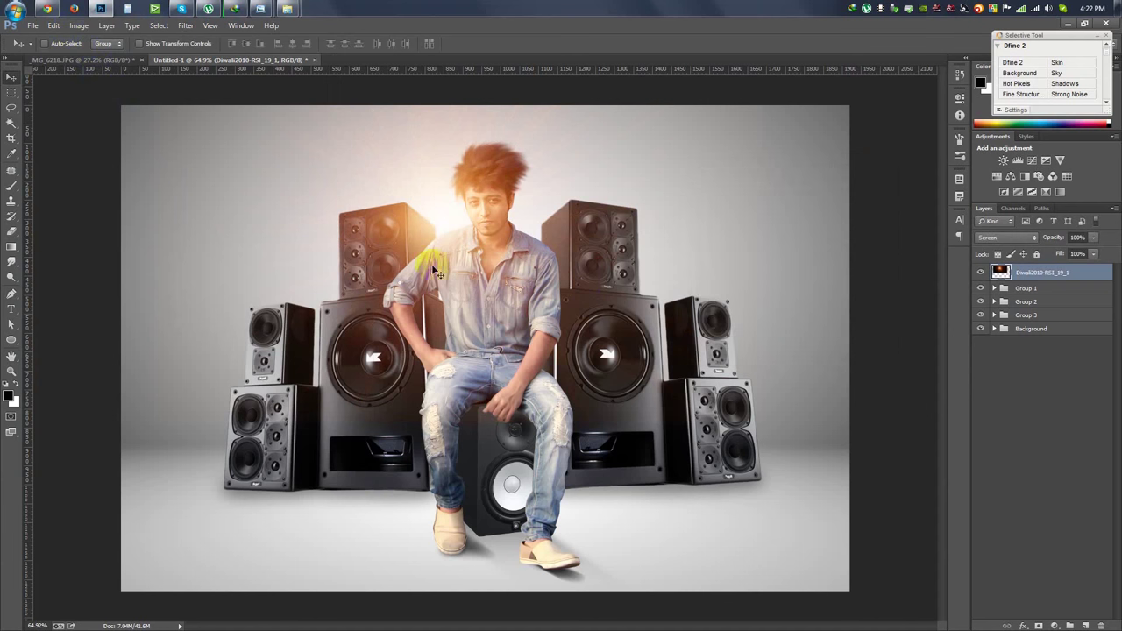
{"action": "left_click_drag", "start_coordinate": [377, 230], "coordinate": [334, 258]}
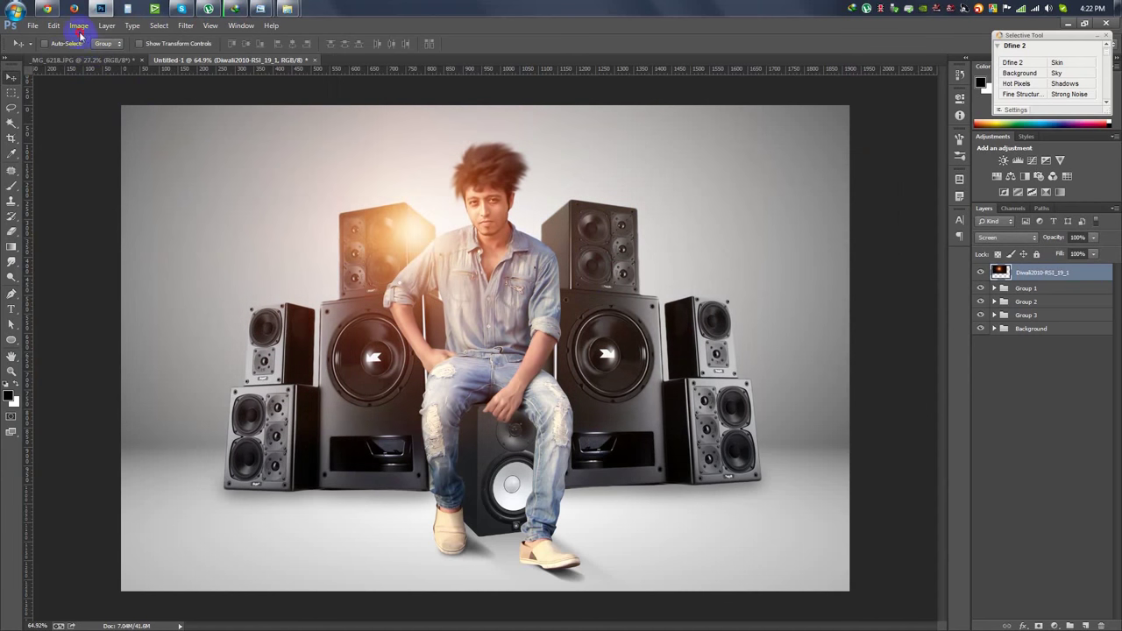
Step: Boost the flare with a Levels adjustment and move it up behind the head
{"action": "left_click", "coordinate": [79, 26]}
{"action": "left_click", "coordinate": [215, 73]}
{"action": "left_click_drag", "start_coordinate": [597, 260], "coordinate": [620, 262]}
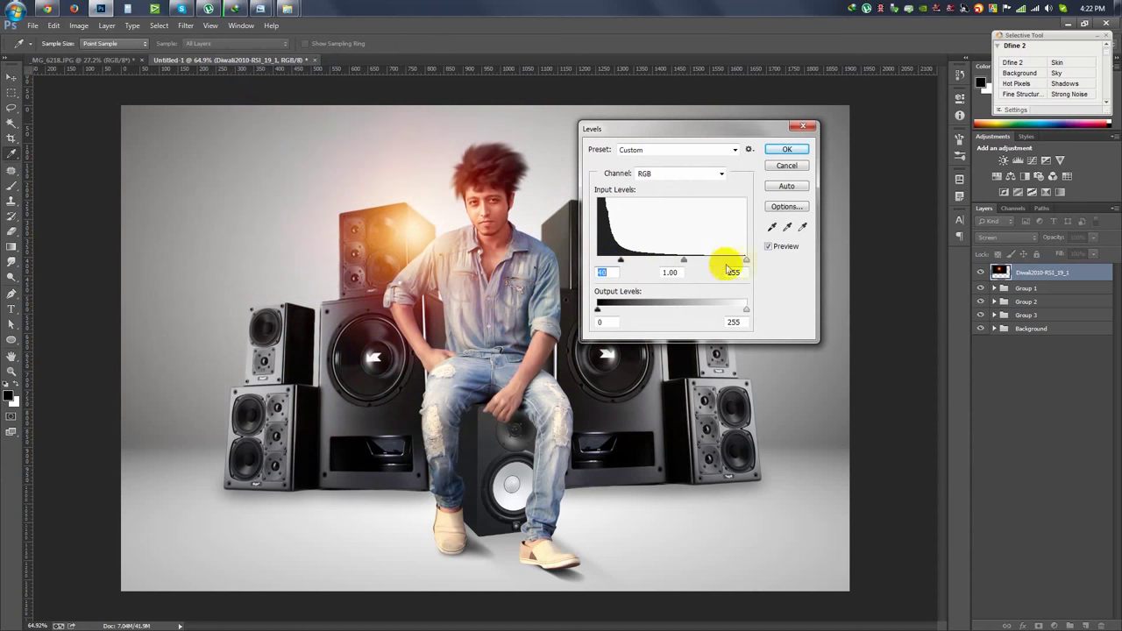
{"action": "left_click_drag", "start_coordinate": [729, 263], "coordinate": [715, 265]}
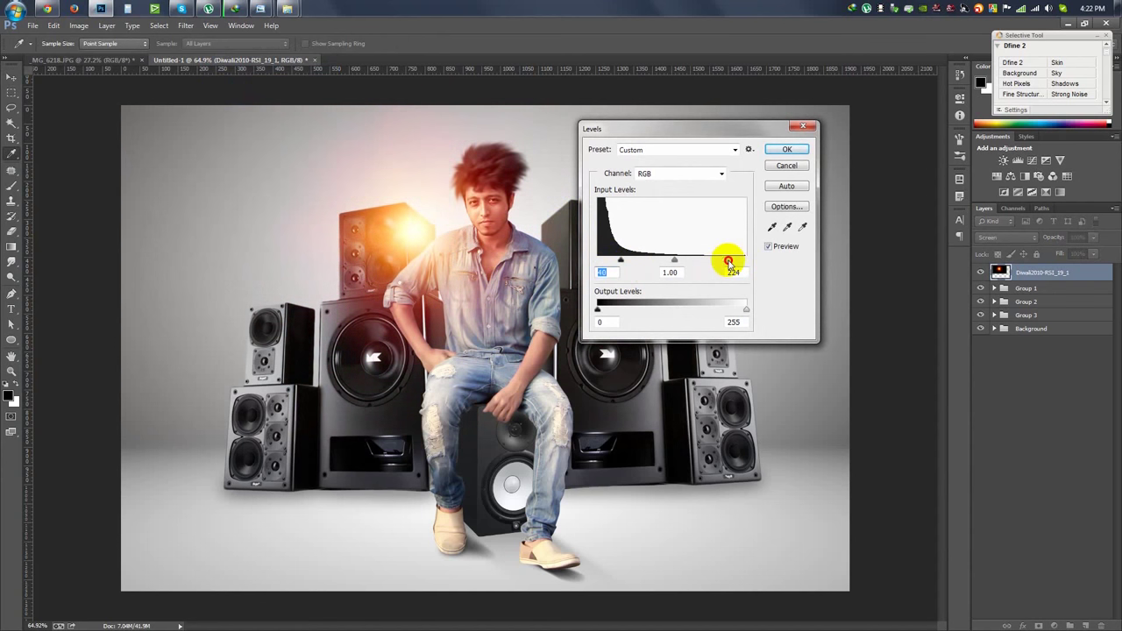
{"action": "left_click", "coordinate": [786, 149]}
{"action": "key", "text": "v"}
{"action": "mouse_move", "coordinate": [482, 258]}
{"action": "left_mouse_down"}
{"action": "mouse_move", "coordinate": [630, 208]}
{"action": "mouse_move", "coordinate": [619, 401]}
{"action": "left_mouse_up"}
Step: Scale the lens flare layer to about 67 percent
{"action": "scroll", "coordinate": [619, 401], "scroll_direction": "up", "scroll_amount": 2}
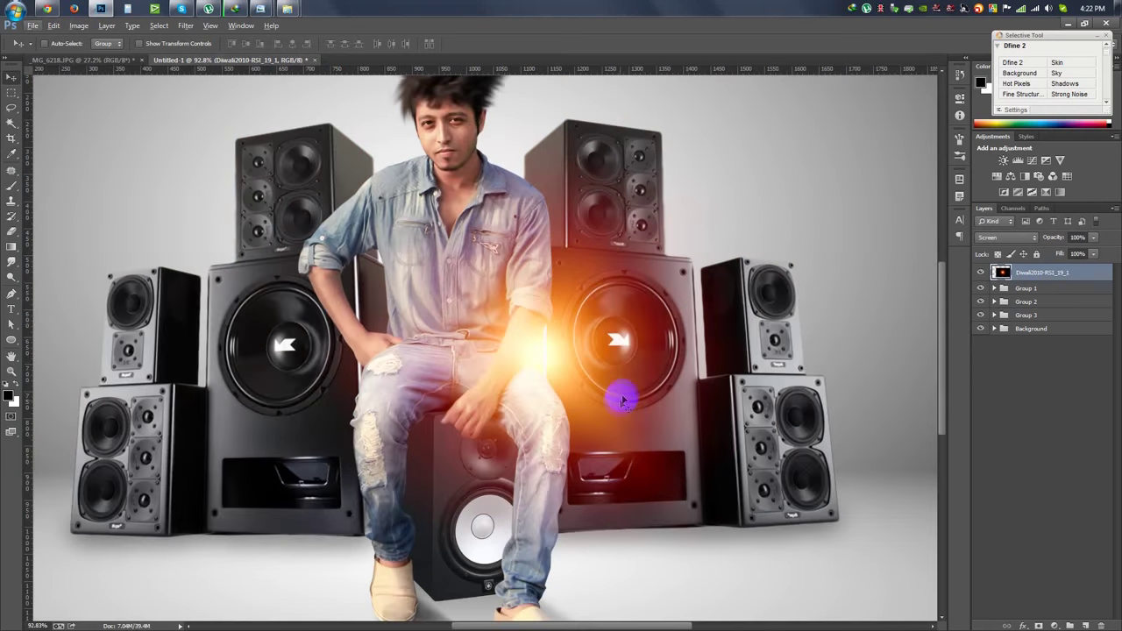
{"action": "key", "text": "ctrl+t"}
{"action": "scroll", "coordinate": [621, 400], "scroll_direction": "down", "scroll_amount": 3}
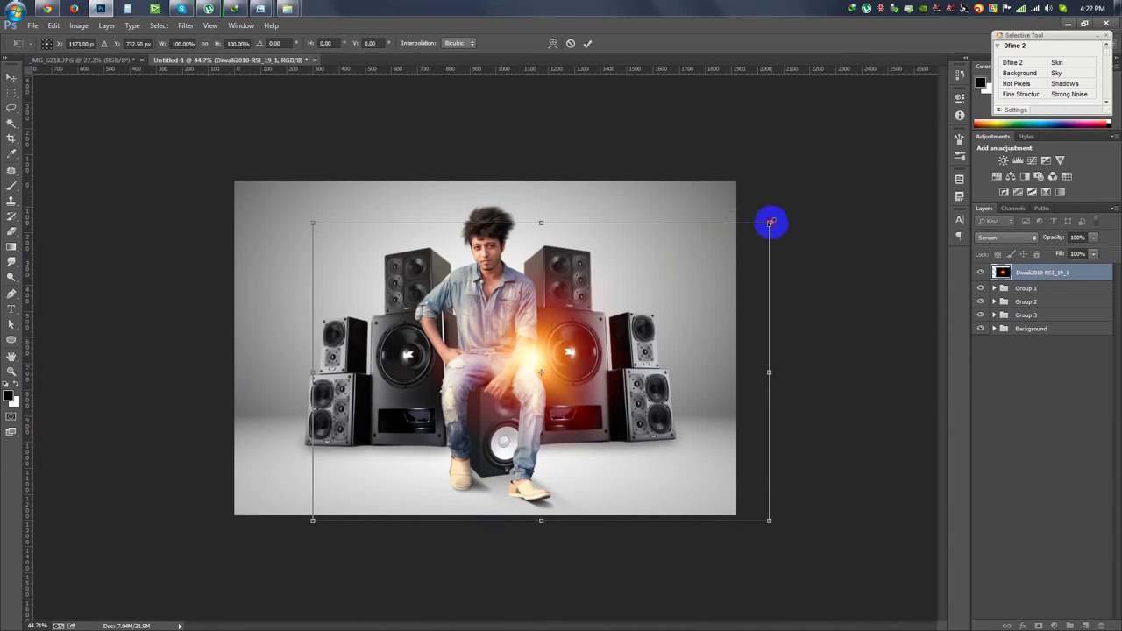
{"action": "left_click_drag", "start_coordinate": [770, 223], "coordinate": [689, 313]}
{"action": "scroll", "coordinate": [689, 313], "scroll_direction": "up", "scroll_amount": 3}
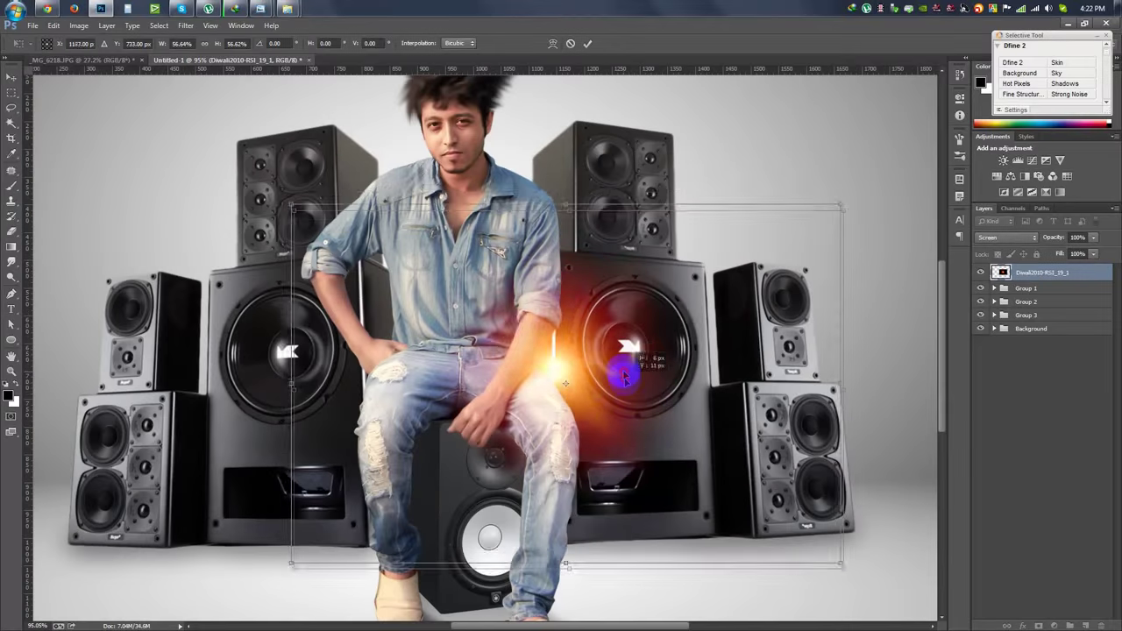
{"action": "left_click_drag", "start_coordinate": [838, 205], "coordinate": [877, 158]}
{"action": "double_click", "coordinate": [740, 318]}
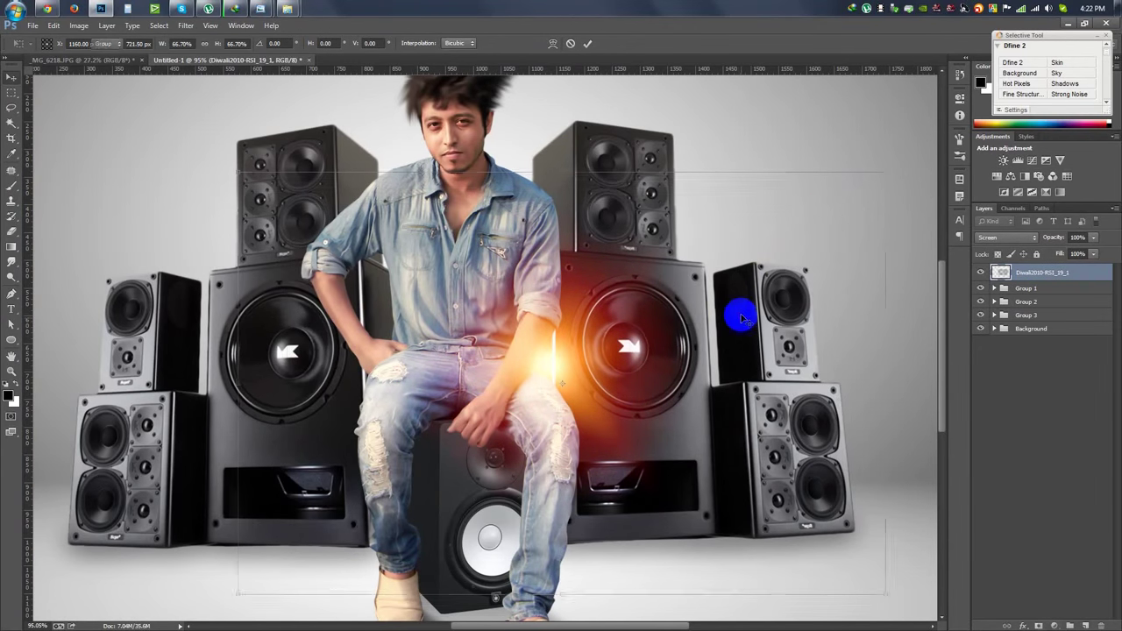
Step: Duplicate the flare, place the copy above the Background group, and rescale it
{"action": "key", "text": "ctrl+j"}
{"action": "left_click_drag", "start_coordinate": [1019, 274], "coordinate": [1028, 339]}
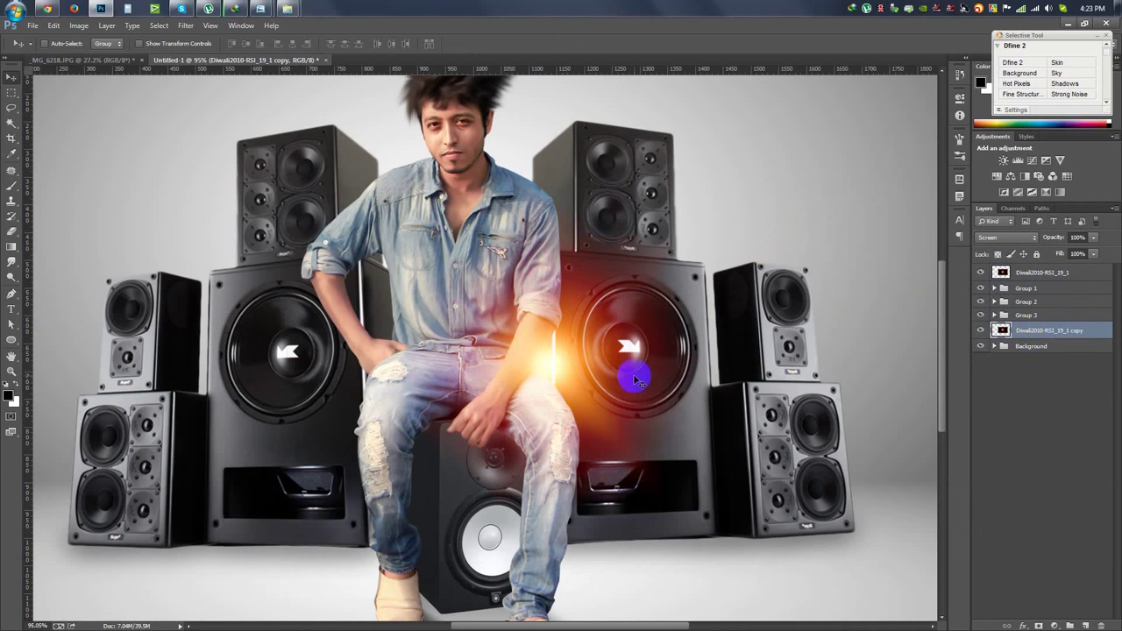
{"action": "key", "text": "ctrl+t"}
{"action": "left_click_drag", "start_coordinate": [888, 175], "coordinate": [793, 197]}
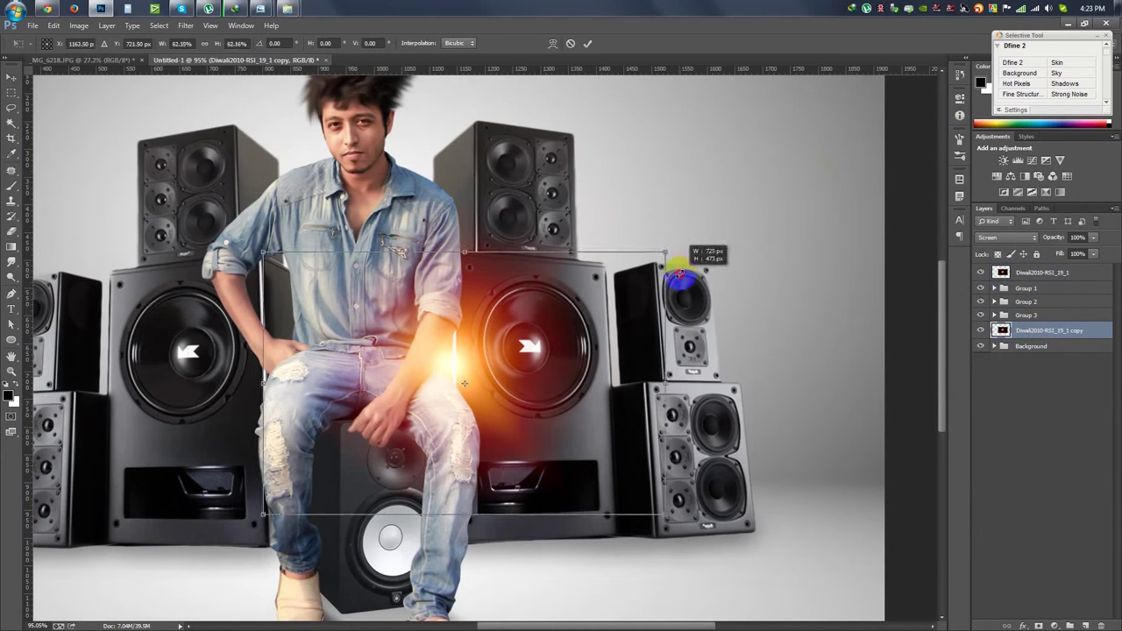
{"action": "double_click", "coordinate": [526, 346]}
{"action": "key", "text": "ctrl+0"}
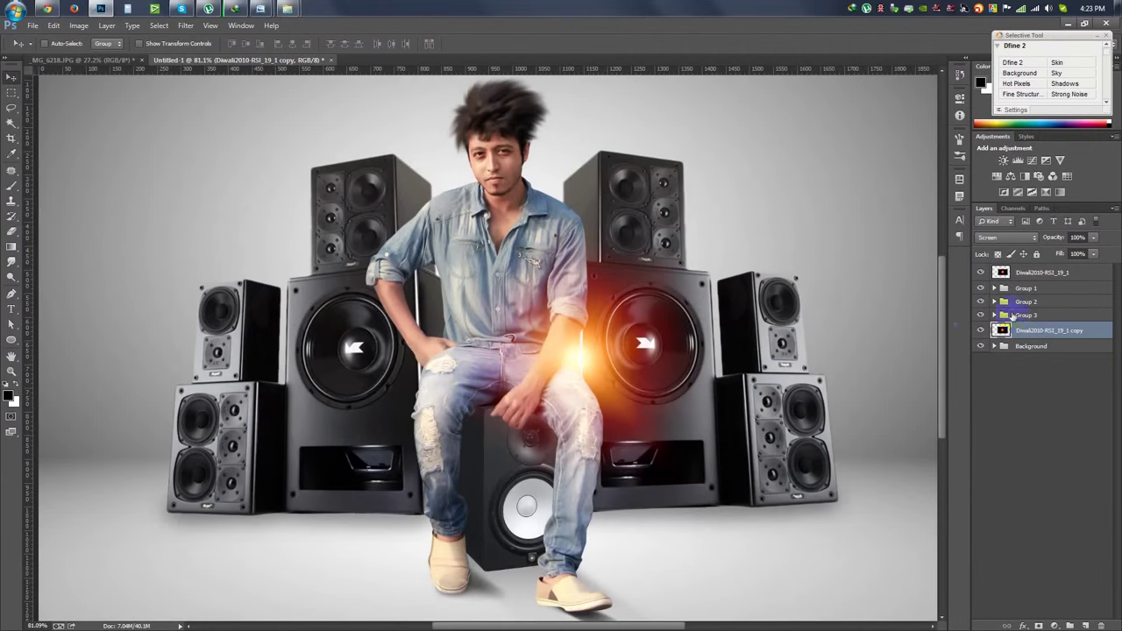
Step: Place a flare copy enlarged to about 125% on the man's chest
{"action": "left_click", "coordinate": [735, 403], "text": "ctrl"}
{"action": "left_click_drag", "start_coordinate": [735, 404], "coordinate": [605, 299]}
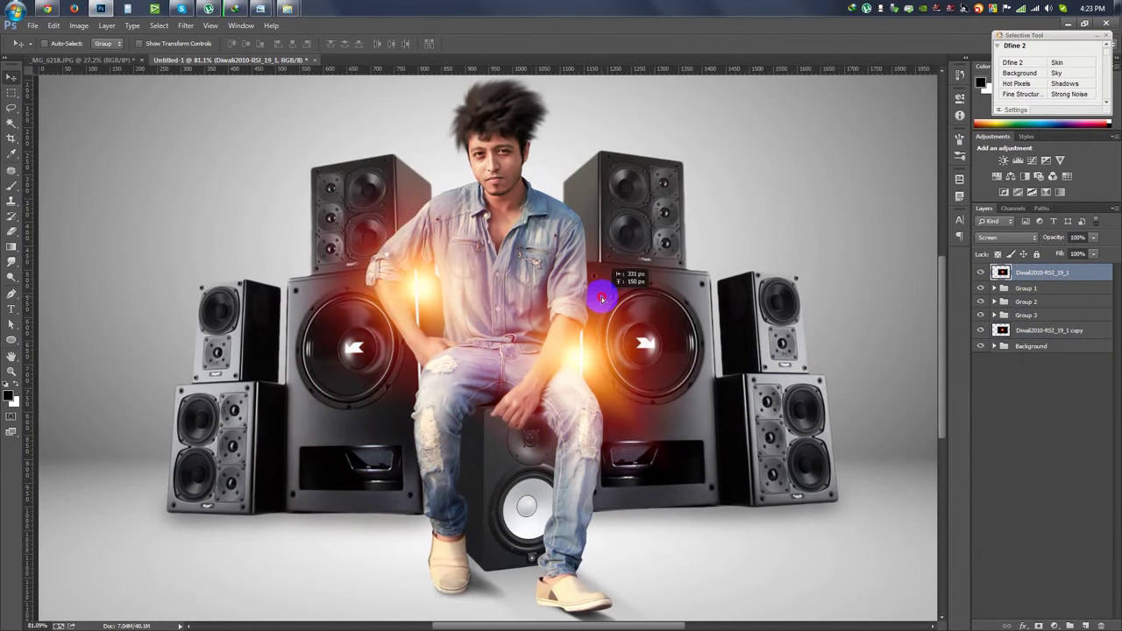
{"action": "key", "text": "ctrl+t"}
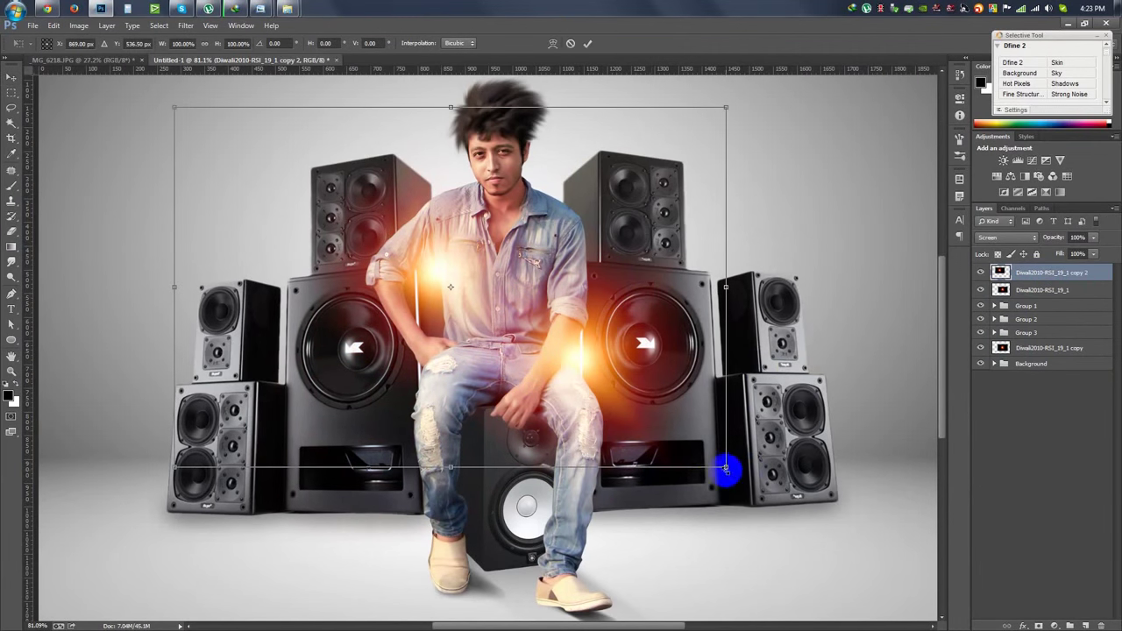
{"action": "left_click_drag", "start_coordinate": [727, 467], "coordinate": [795, 514]}
{"action": "key", "text": "Return"}
{"action": "scroll", "coordinate": [633, 384], "scroll_direction": "up", "scroll_amount": 1}
{"action": "mouse_move", "coordinate": [633, 412]}
{"action": "left_mouse_down"}
{"action": "mouse_move", "coordinate": [631, 289]}
{"action": "mouse_move", "coordinate": [359, 343]}
{"action": "mouse_move", "coordinate": [355, 405]}
{"action": "left_mouse_up"}
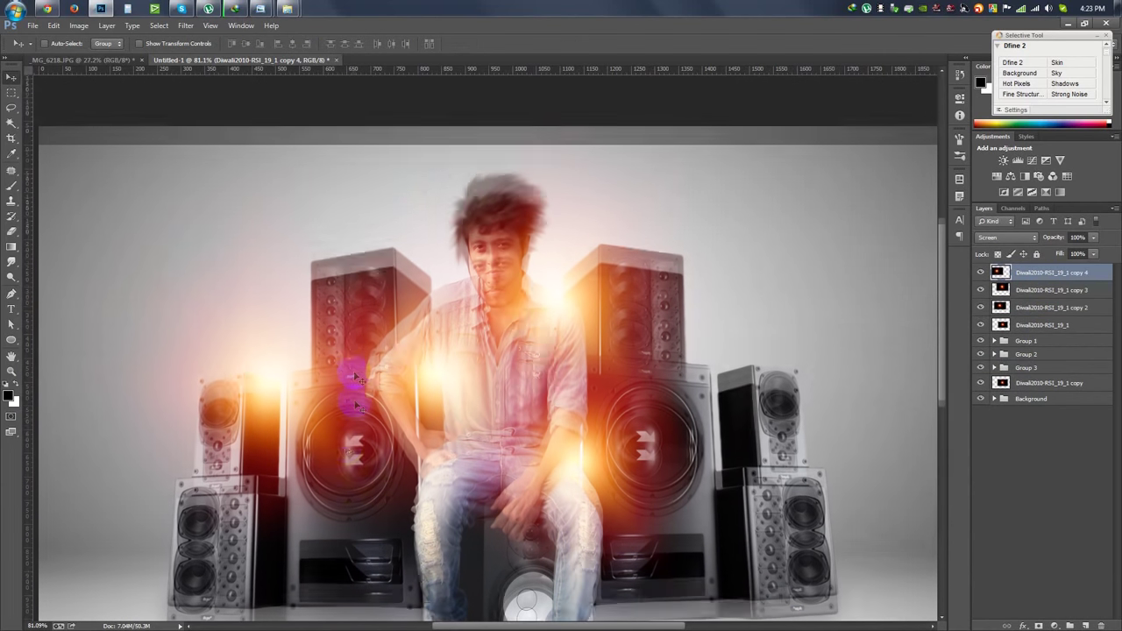
Step: Add another flare copy positioned on the right speaker
{"action": "left_click_drag", "start_coordinate": [739, 526], "coordinate": [796, 539]}
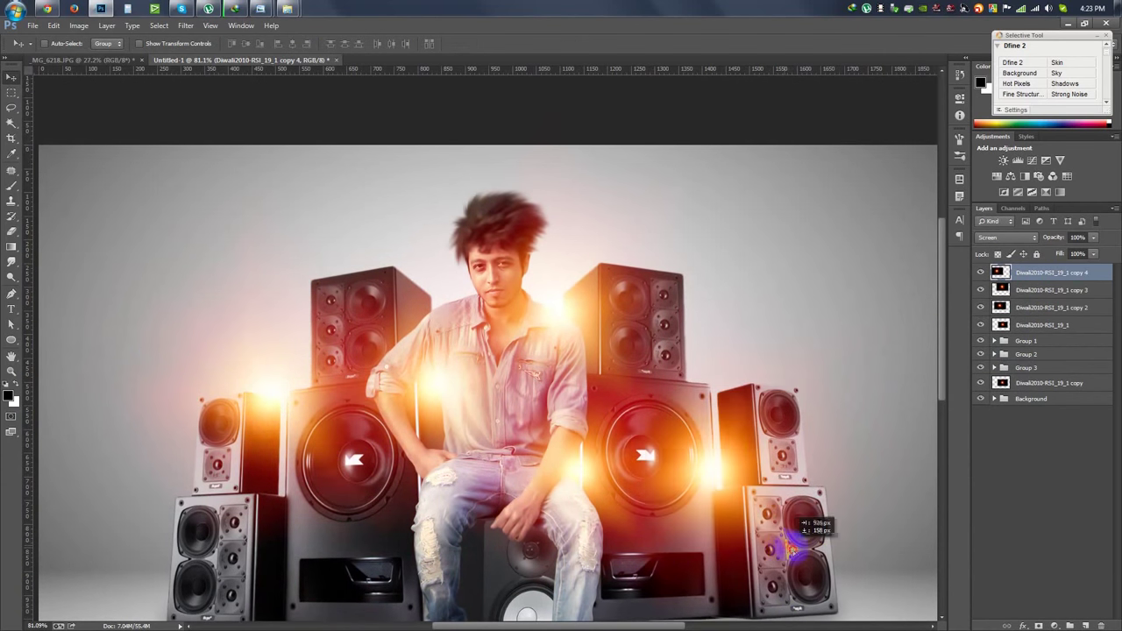
{"action": "key", "text": "ctrl+j"}
{"action": "key", "text": "ctrl+t"}
{"action": "left_click_drag", "start_coordinate": [733, 500], "coordinate": [693, 449]}
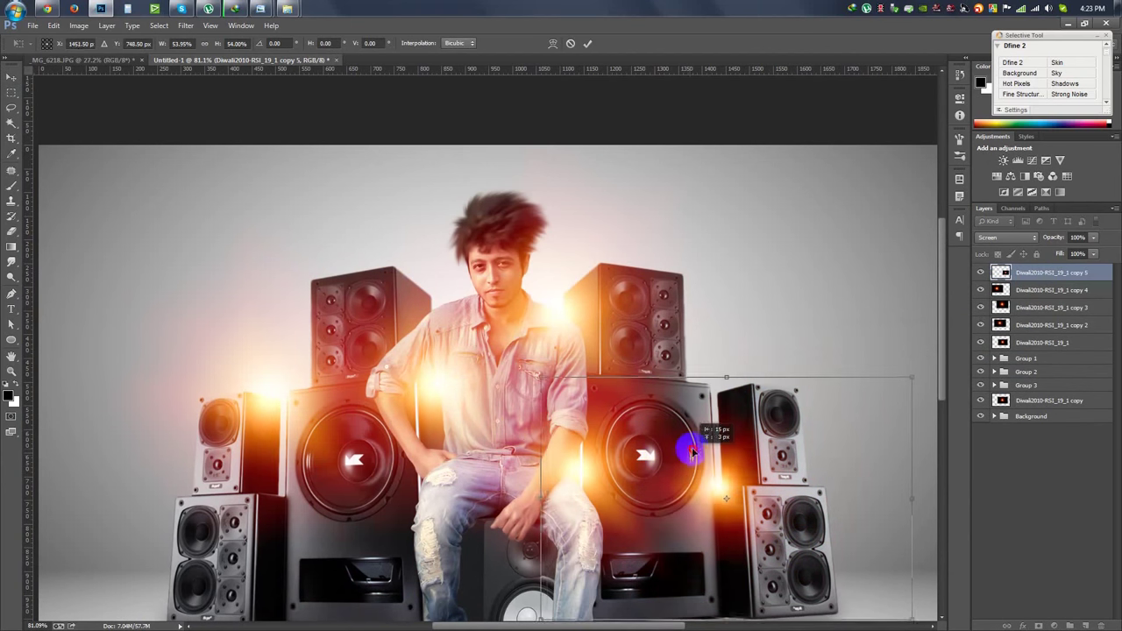
{"action": "key", "text": "Return"}
Step: Enlarge a further flare copy over the shirt pocket
{"action": "scroll", "coordinate": [693, 449], "scroll_direction": "down", "scroll_amount": 3}
{"action": "left_click_drag", "start_coordinate": [693, 354], "coordinate": [523, 281]}
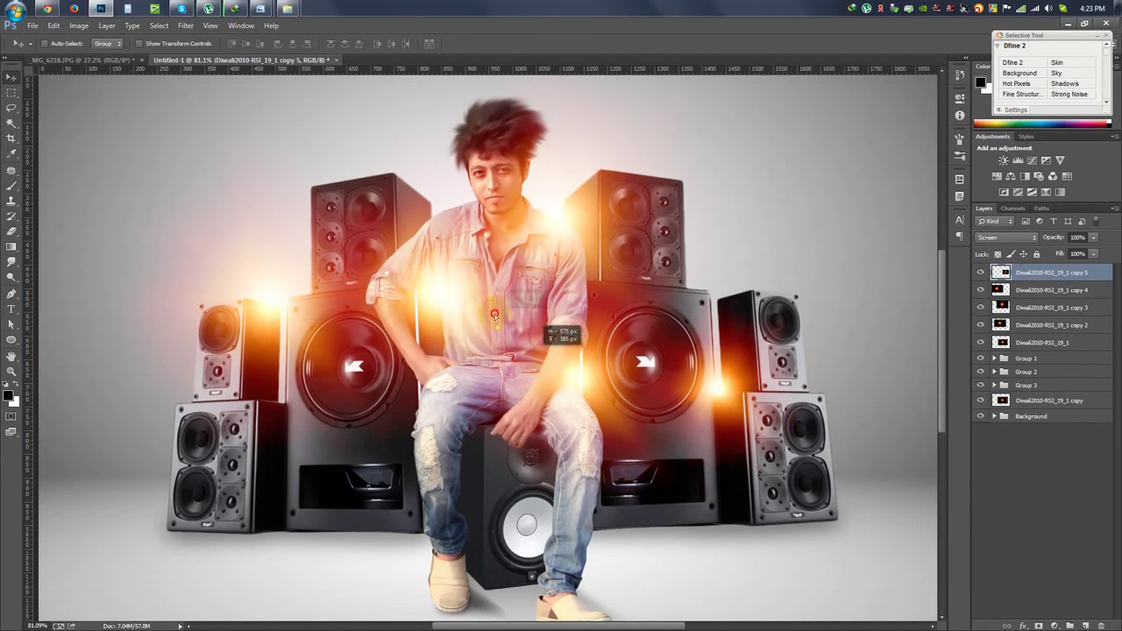
{"action": "key", "text": "ctrl+t"}
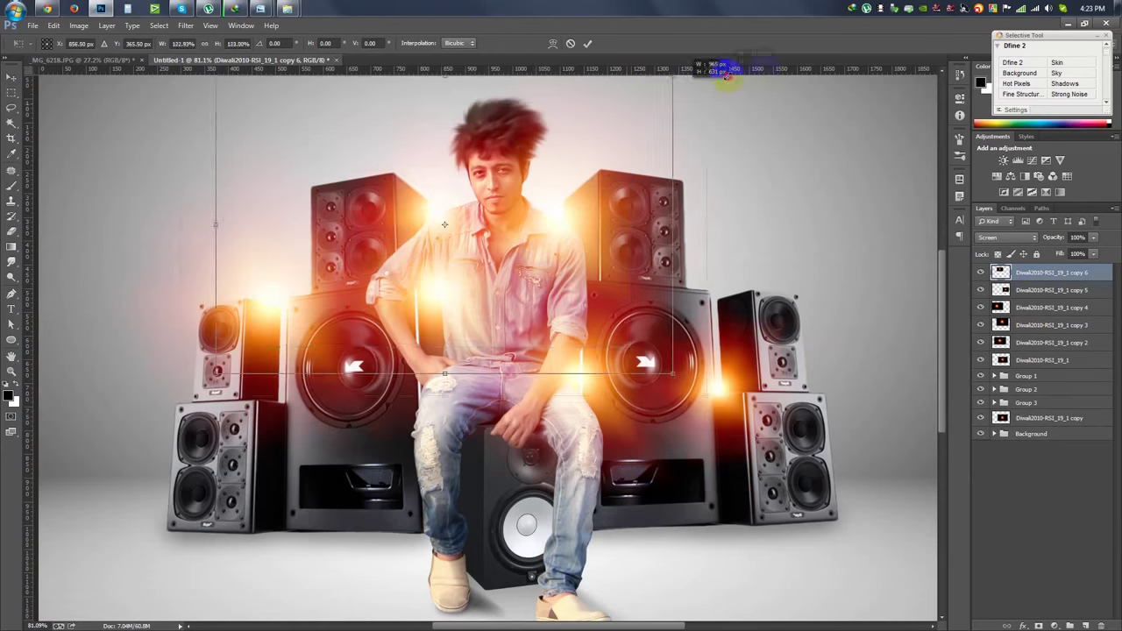
{"action": "left_click_drag", "start_coordinate": [619, 145], "coordinate": [724, 188]}
{"action": "key", "text": "Return"}
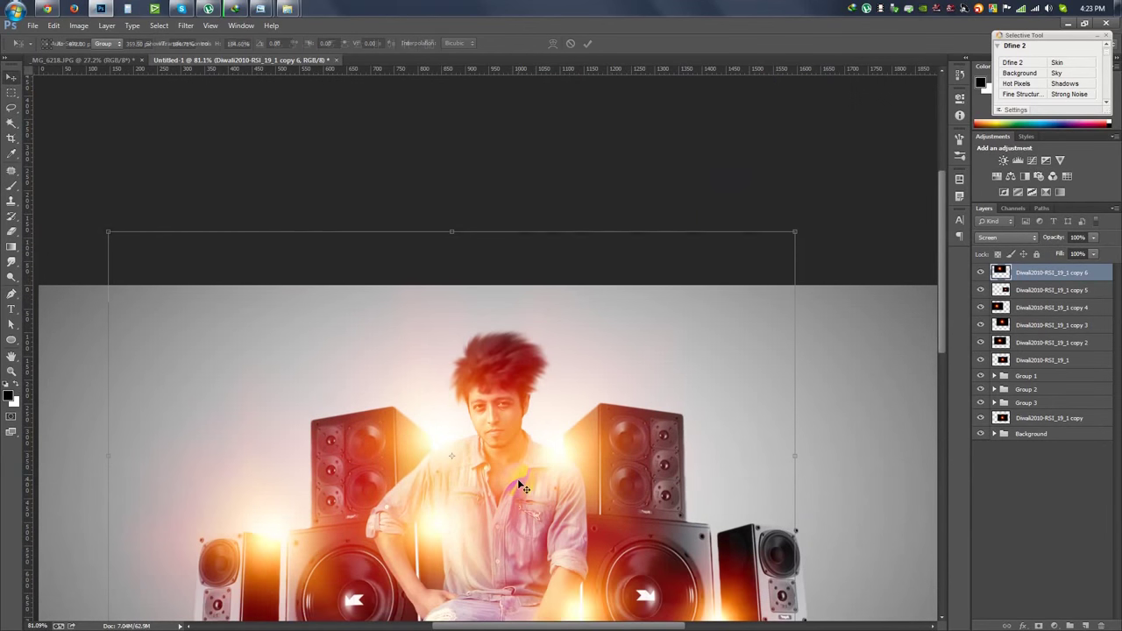
{"action": "key", "text": "ctrl+0"}
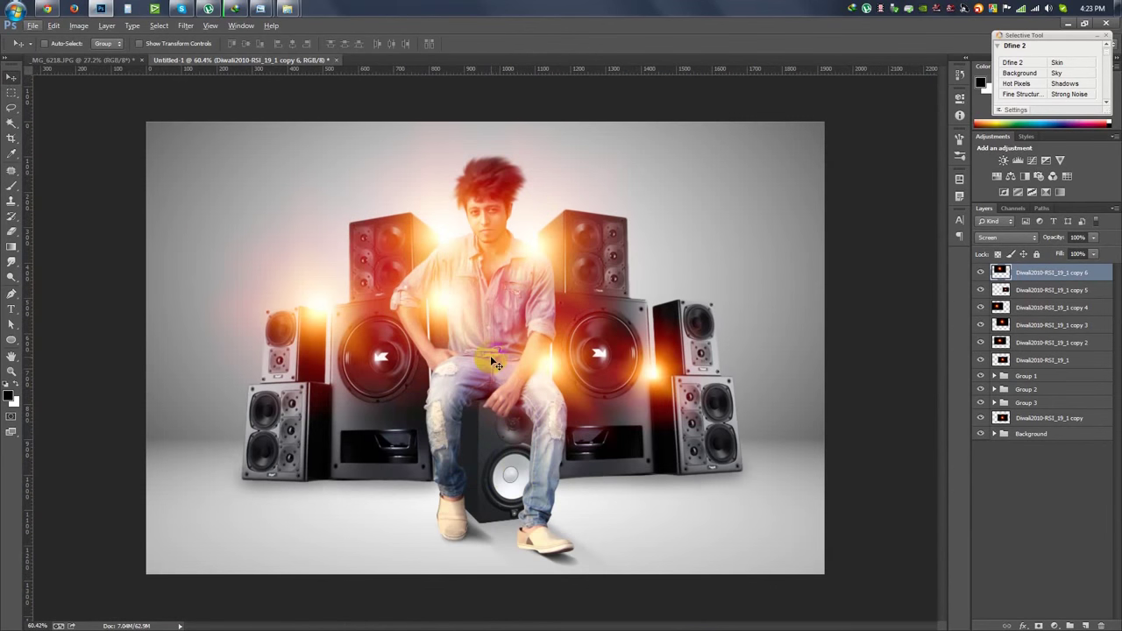
Step: Add a flare below Group 3, scaled to about 263% as a soft pink glow
{"action": "mouse_move", "coordinate": [493, 362]}
{"action": "left_mouse_down"}
{"action": "mouse_move", "coordinate": [305, 571]}
{"action": "mouse_move", "coordinate": [378, 432]}
{"action": "left_mouse_up"}
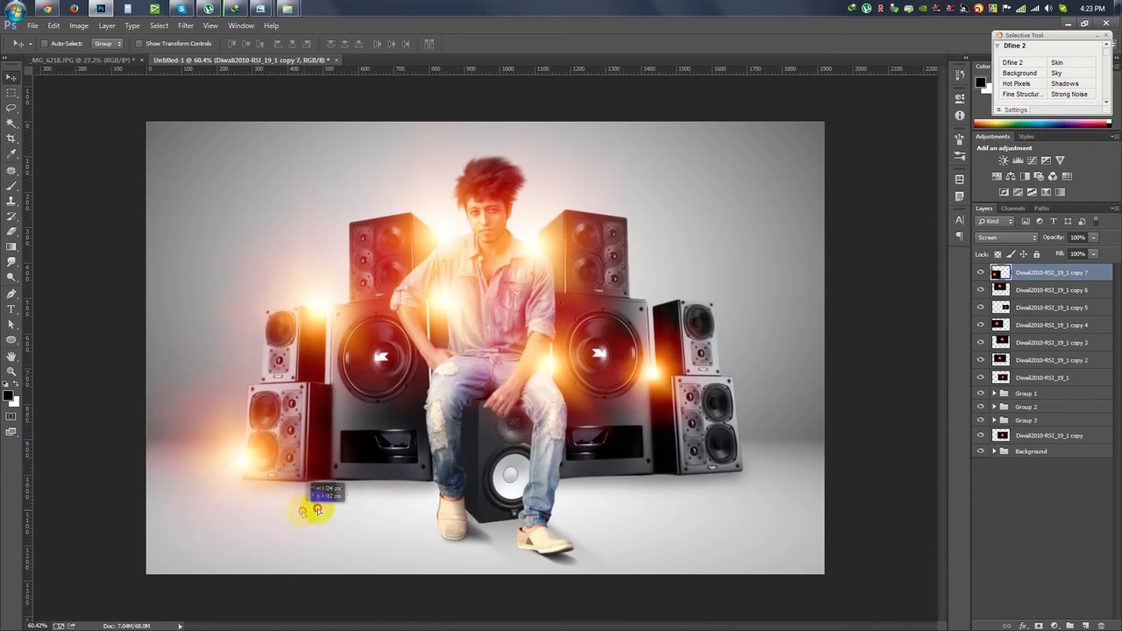
{"action": "left_click_drag", "start_coordinate": [379, 431], "coordinate": [376, 430]}
{"action": "left_click_drag", "start_coordinate": [1002, 273], "coordinate": [1010, 428]}
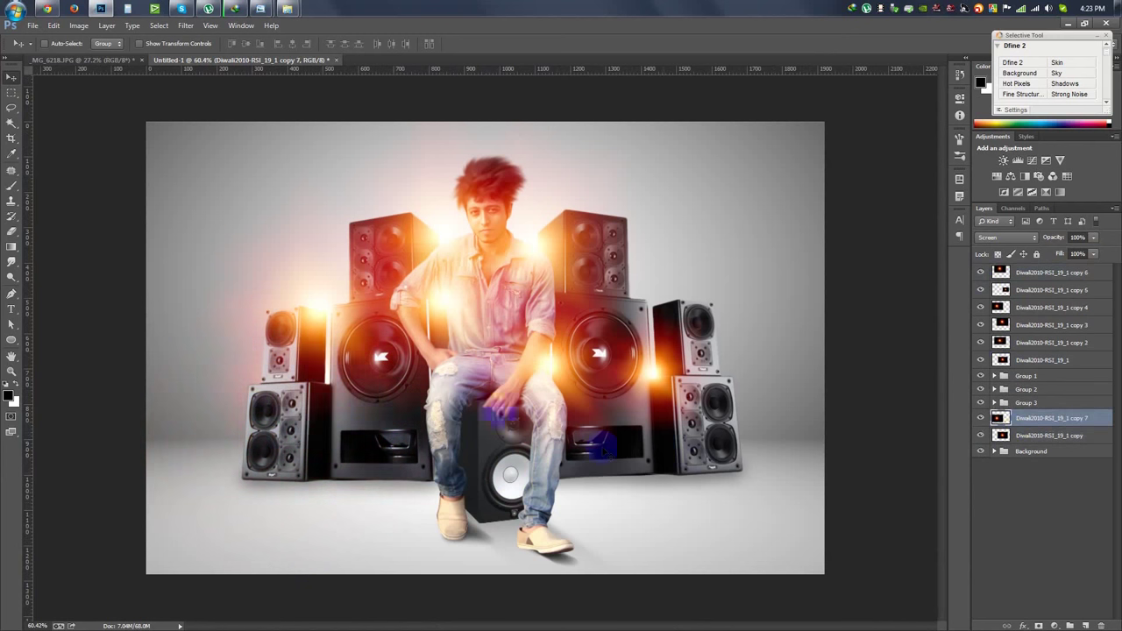
{"action": "key", "text": "ctrl+t"}
{"action": "left_click_drag", "start_coordinate": [588, 222], "coordinate": [1049, 11]}
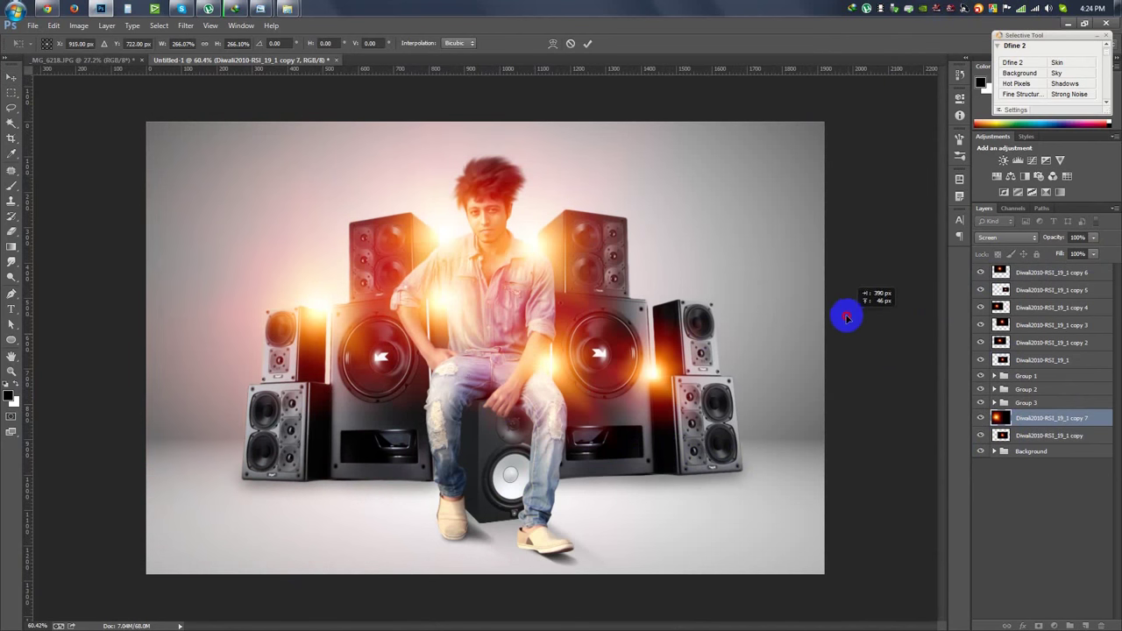
{"action": "scroll", "coordinate": [847, 313], "scroll_direction": "down", "scroll_amount": 3}
{"action": "mouse_move", "coordinate": [549, 367]}
{"action": "left_mouse_down"}
{"action": "mouse_move", "coordinate": [563, 416]}
{"action": "mouse_move", "coordinate": [579, 303]}
{"action": "mouse_move", "coordinate": [611, 347]}
{"action": "left_mouse_up"}
{"action": "key", "text": "Return"}
{"action": "scroll", "coordinate": [614, 329], "scroll_direction": "up", "scroll_amount": 1}
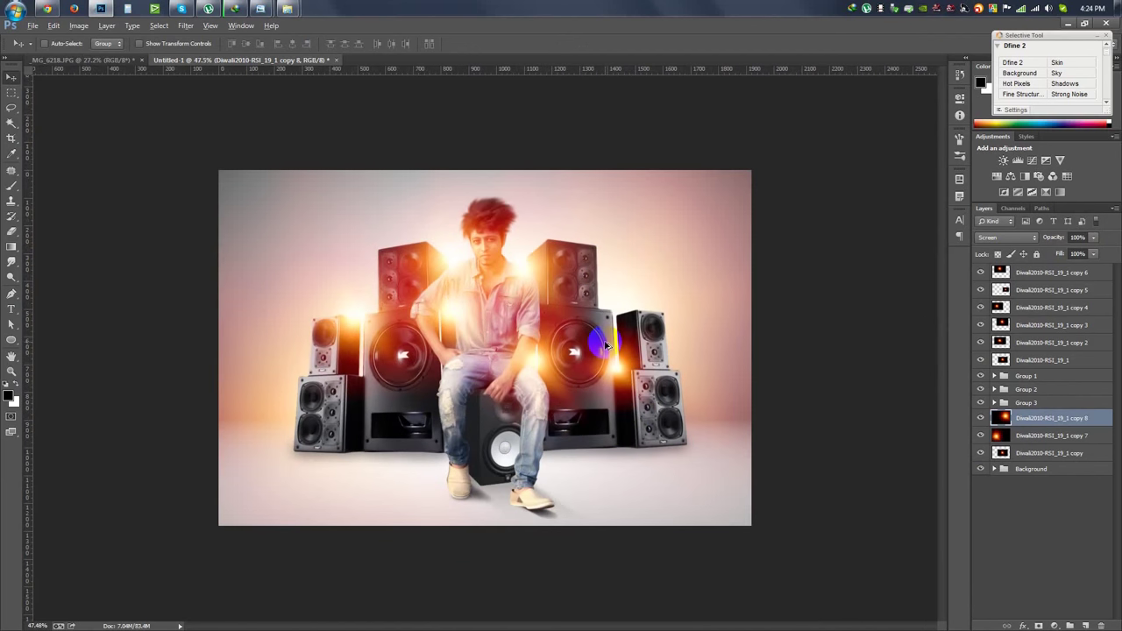
{"action": "left_click", "coordinate": [1035, 470]}
Step: Extend the canvas outward on all sides with the Crop tool
{"action": "left_click", "coordinate": [12, 138]}
{"action": "mouse_move", "coordinate": [749, 170]}
{"action": "left_mouse_down"}
{"action": "mouse_move", "coordinate": [838, 145]}
{"action": "mouse_move", "coordinate": [849, 153]}
{"action": "left_mouse_up"}
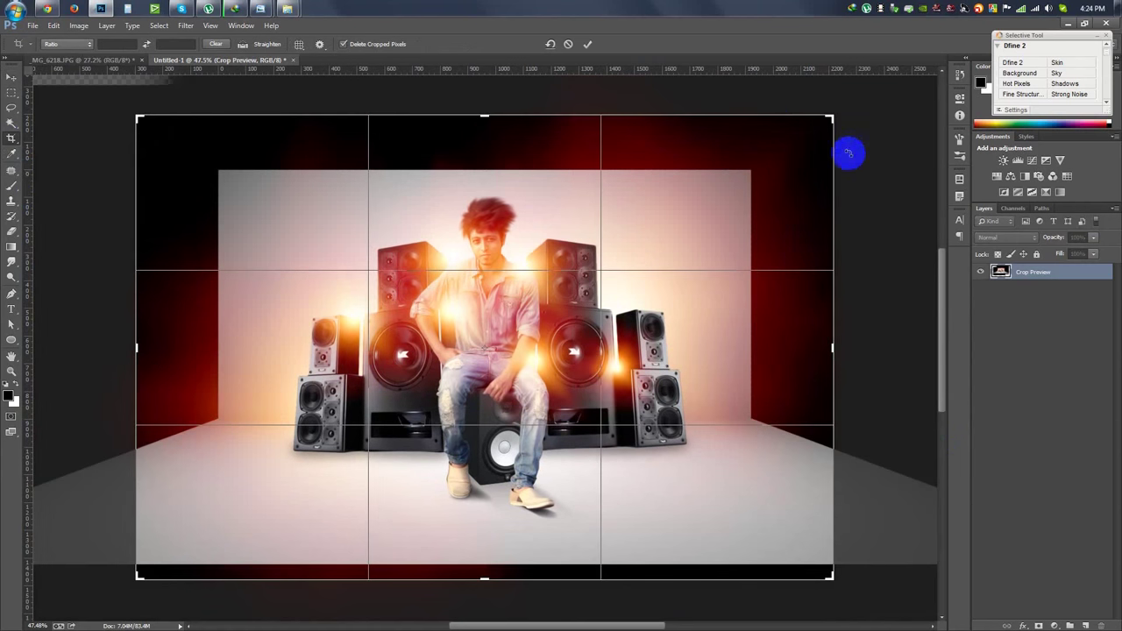
{"action": "left_click", "coordinate": [593, 44]}
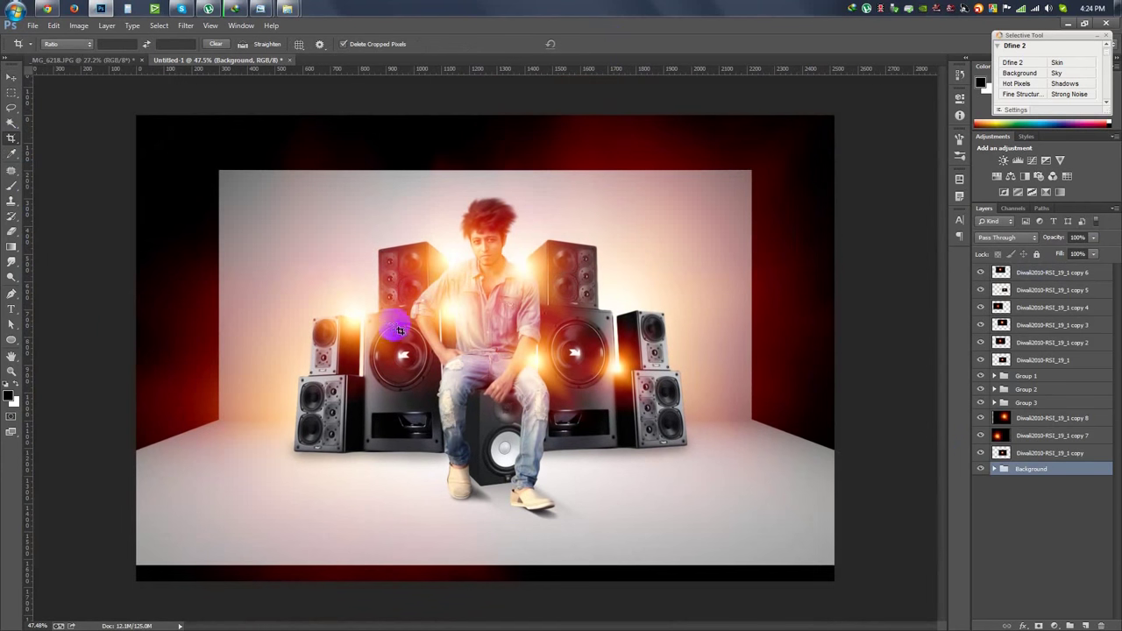
Step: Stretch the Gradient Fill 1 copy floor gradient down and wider to fill the new canvas
{"action": "left_click", "coordinate": [995, 469]}
{"action": "left_click", "coordinate": [1047, 484]}
{"action": "key", "text": "ctrl+t"}
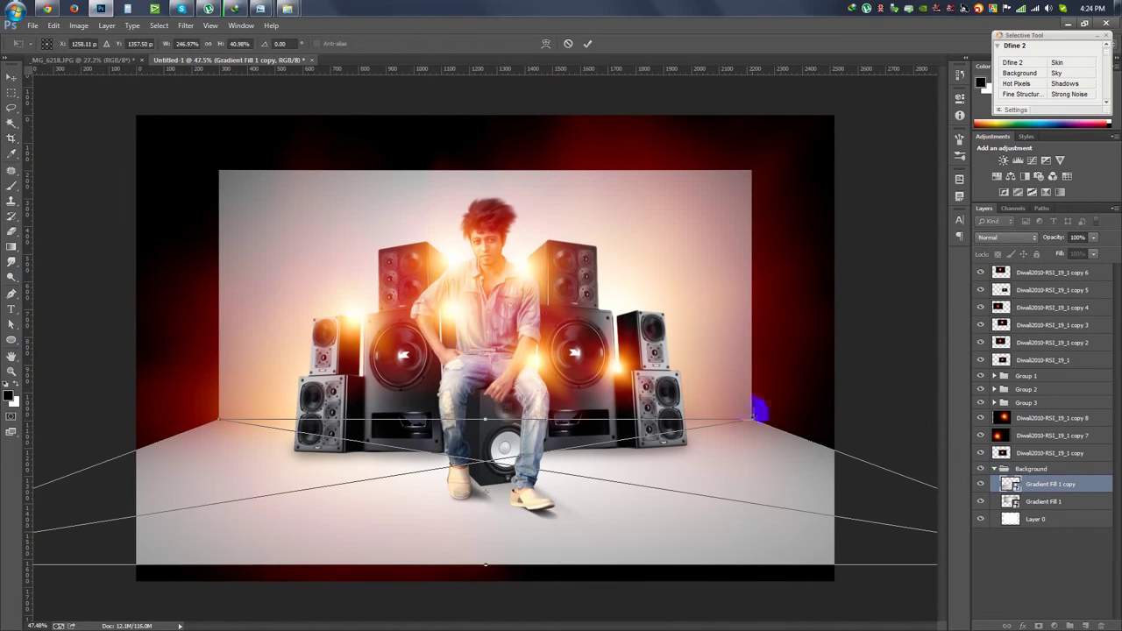
{"action": "key", "text": "ctrl+0"}
{"action": "left_click_drag", "start_coordinate": [497, 498], "coordinate": [497, 507]}
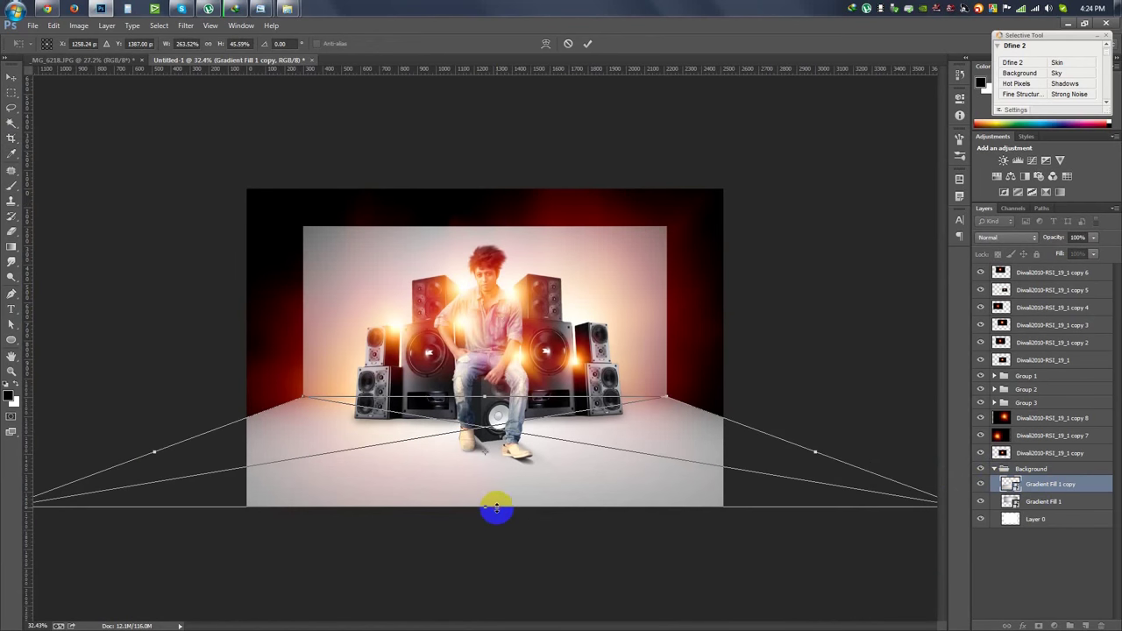
{"action": "left_click_drag", "start_coordinate": [674, 401], "coordinate": [727, 399]}
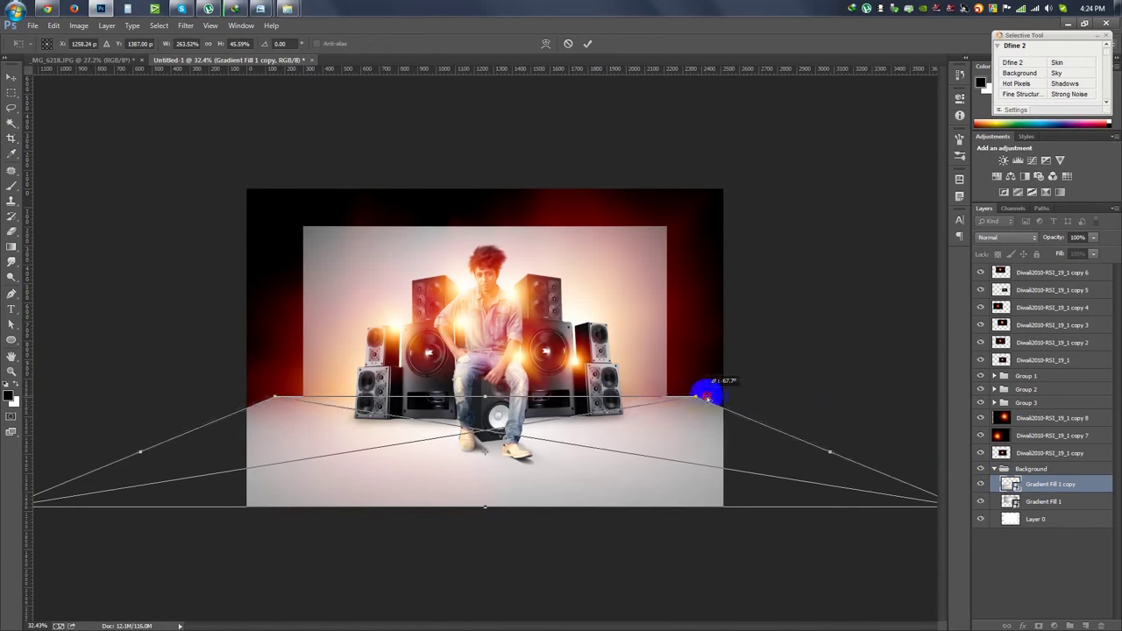
{"action": "key", "text": "Return"}
{"action": "key", "text": "c"}
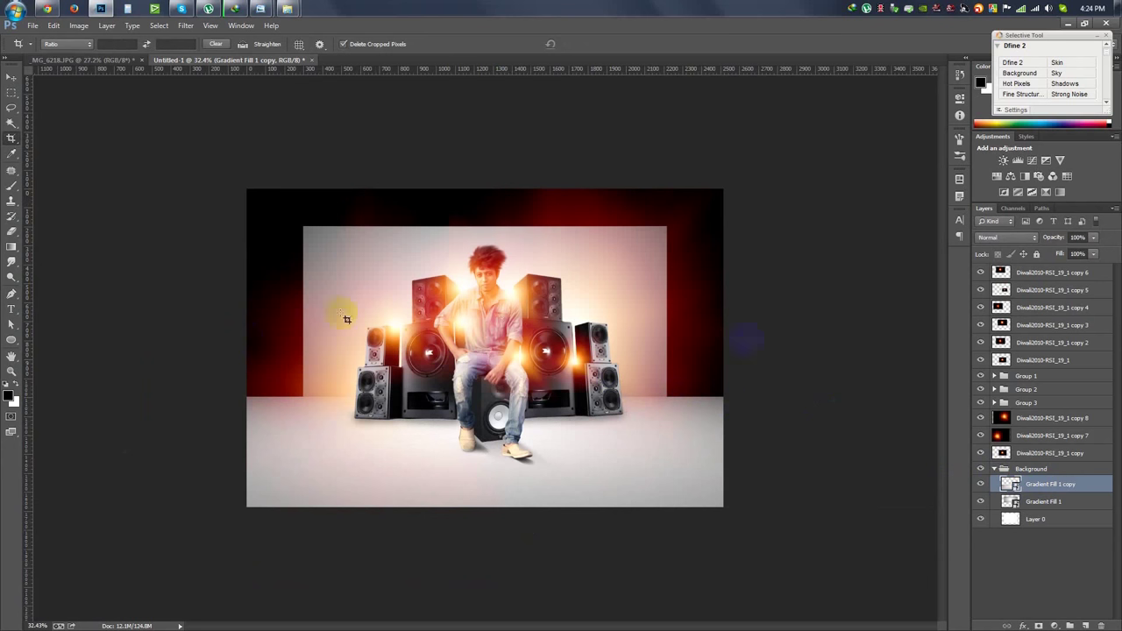
Step: Stretch the Gradient Fill 1 backdrop gradient up to the top and left edges
{"action": "left_click", "coordinate": [1039, 500]}
{"action": "key", "text": "ctrl+t"}
{"action": "left_click_drag", "start_coordinate": [721, 226], "coordinate": [723, 201]}
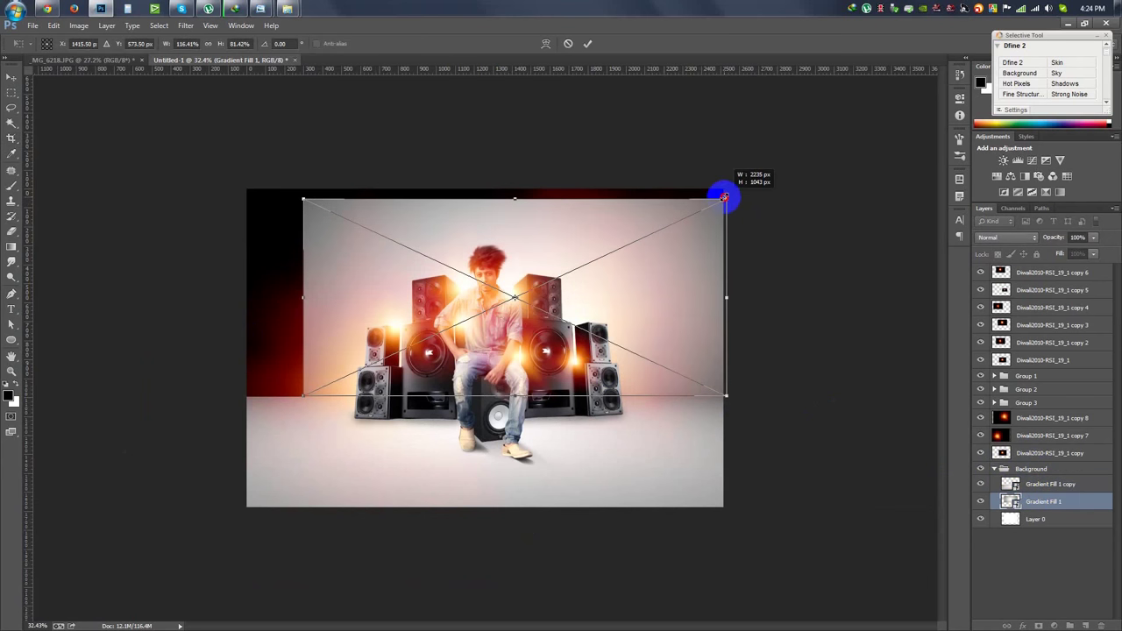
{"action": "left_click_drag", "start_coordinate": [303, 201], "coordinate": [279, 189]}
{"action": "left_click_drag", "start_coordinate": [275, 296], "coordinate": [250, 303]}
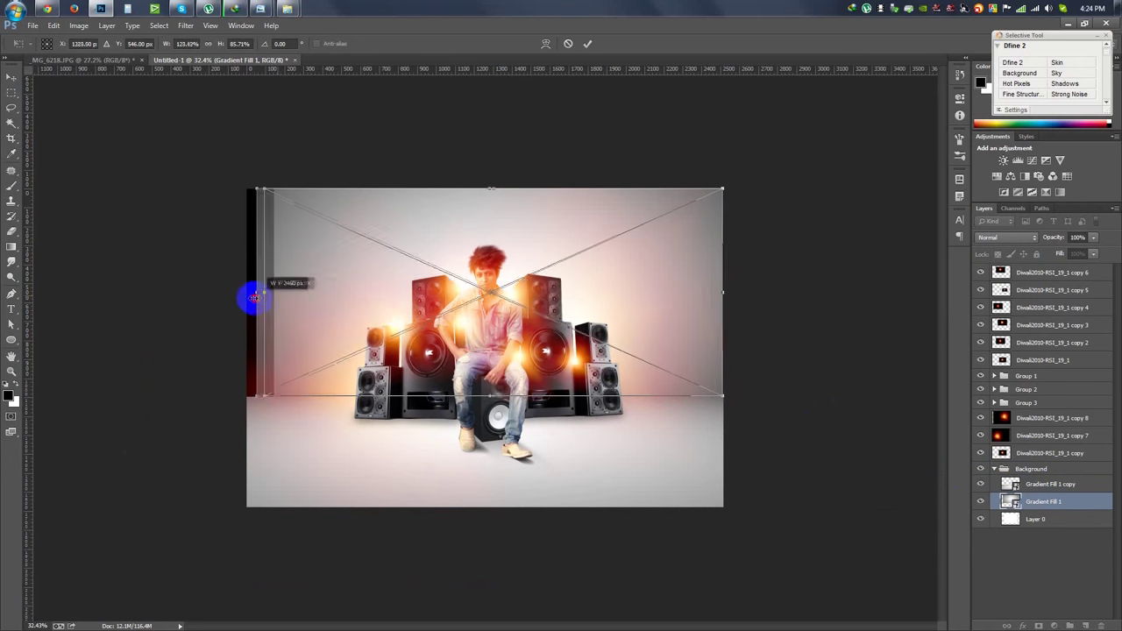
{"action": "key", "text": "Return"}
{"action": "key", "text": "c"}
{"action": "key", "text": "ctrl+0"}
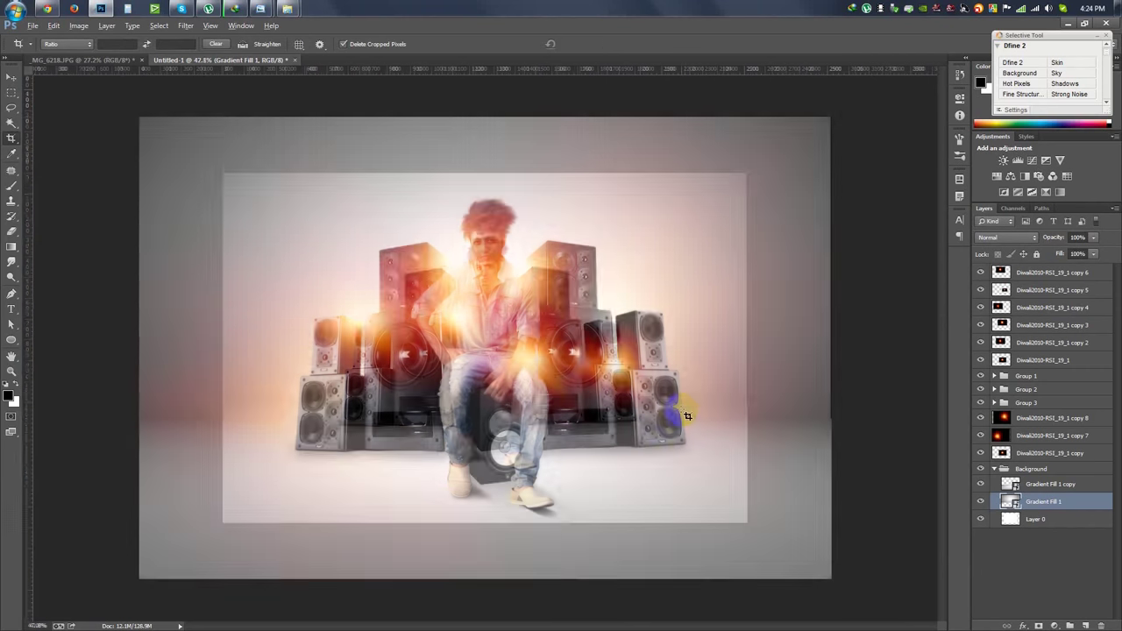
Step: Re-transform the backdrop gradient so its bottom edge meets the floor
{"action": "key", "text": "ctrl+t"}
{"action": "key", "text": "Return"}
{"action": "key", "text": "v"}
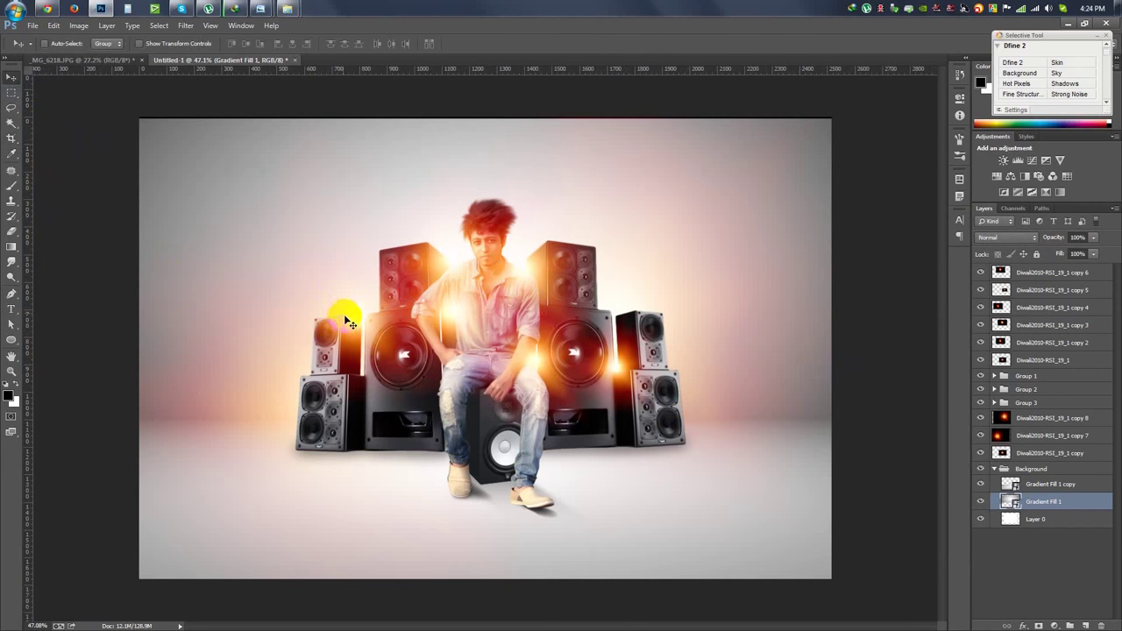
{"action": "key", "text": "ctrl+t"}
{"action": "left_click_drag", "start_coordinate": [476, 110], "coordinate": [392, 436]}
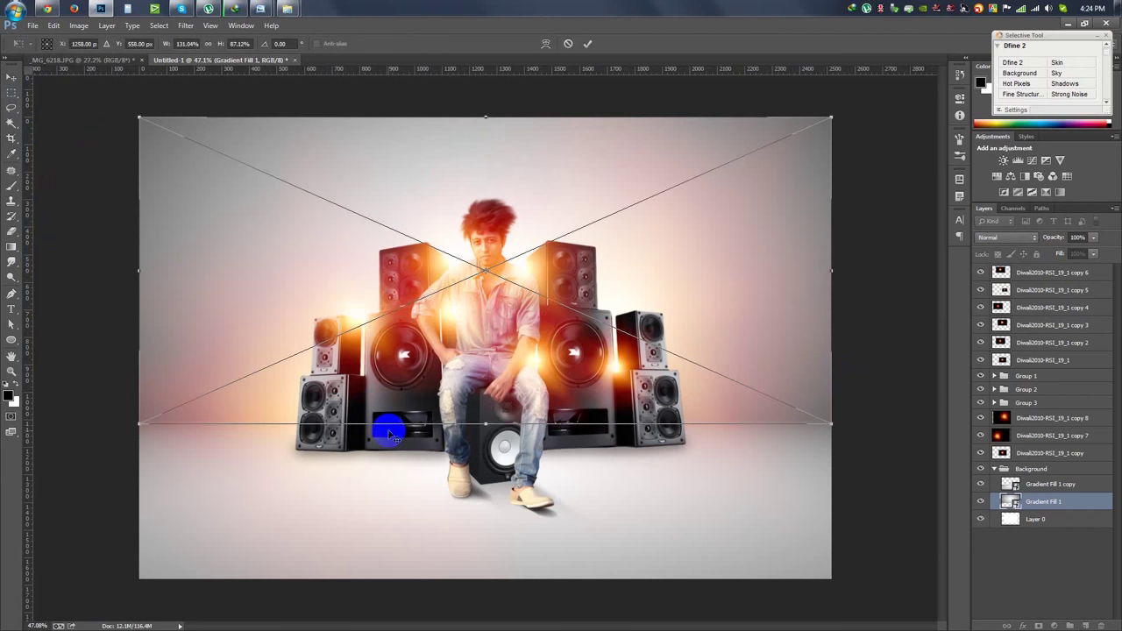
{"action": "key", "text": "Return"}
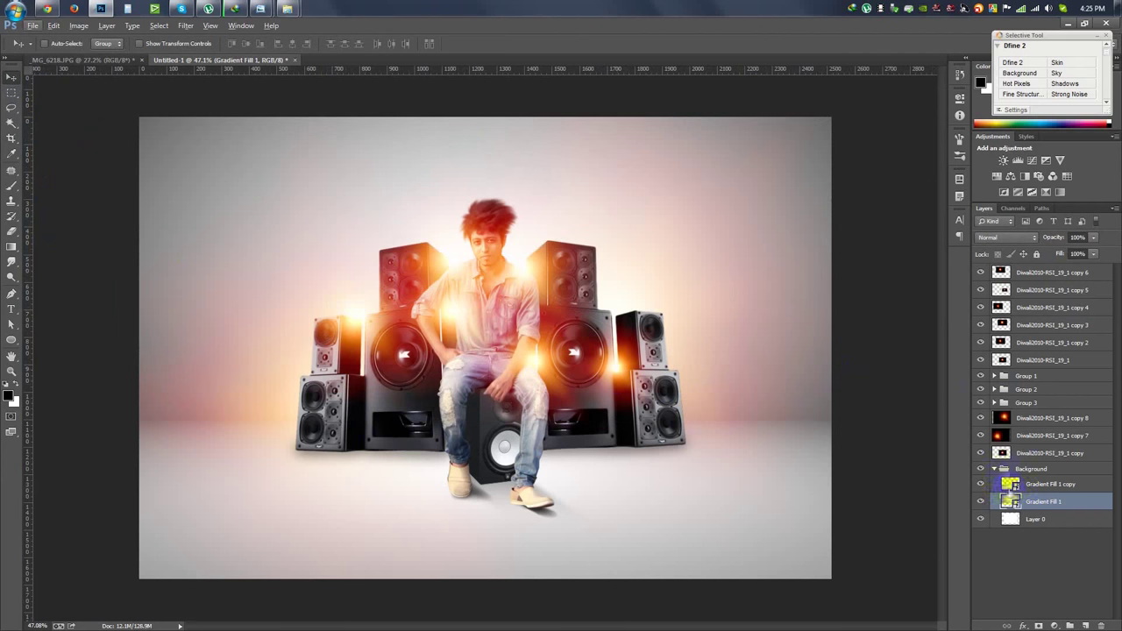
{"action": "left_click", "coordinate": [993, 469]}
Step: Duplicate the copy 6 flare, shrink it to about 26%, and place it on the left woofer
{"action": "left_click", "coordinate": [1026, 279]}
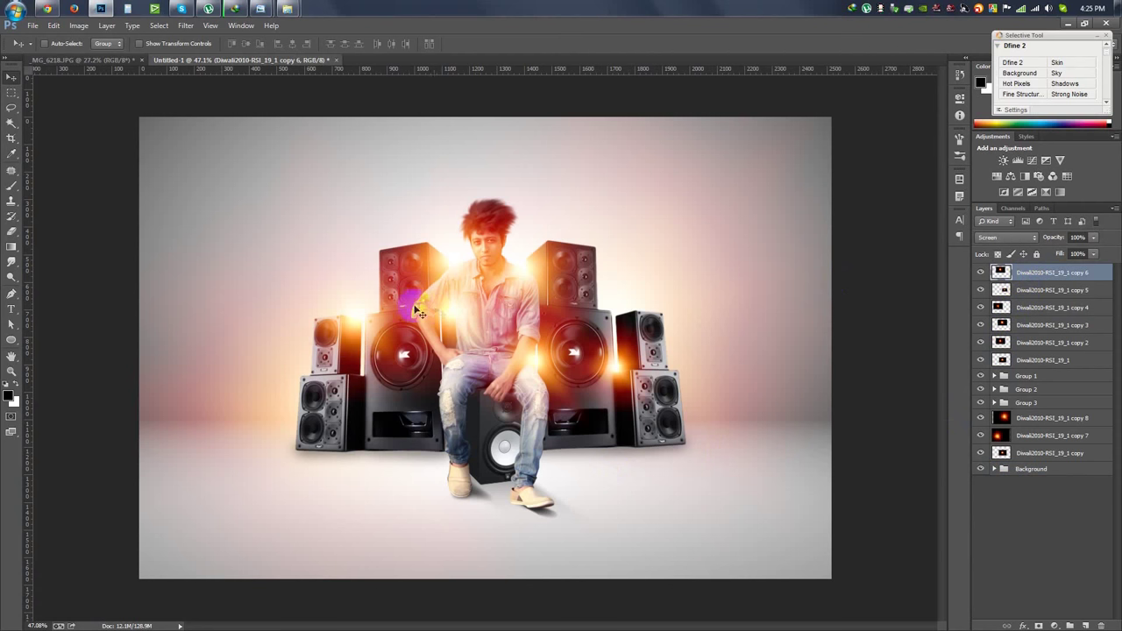
{"action": "key", "text": "ctrl+j"}
{"action": "scroll", "coordinate": [570, 321], "scroll_direction": "up", "scroll_amount": 3}
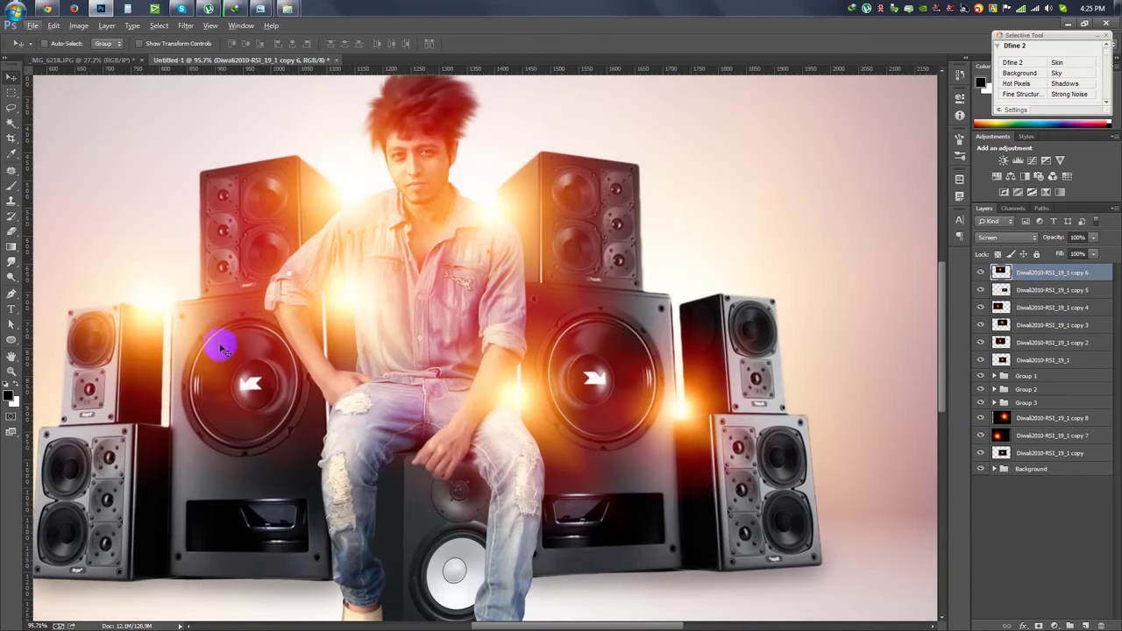
{"action": "left_click_drag", "start_coordinate": [220, 345], "coordinate": [262, 541]}
{"action": "key", "text": "ctrl+t"}
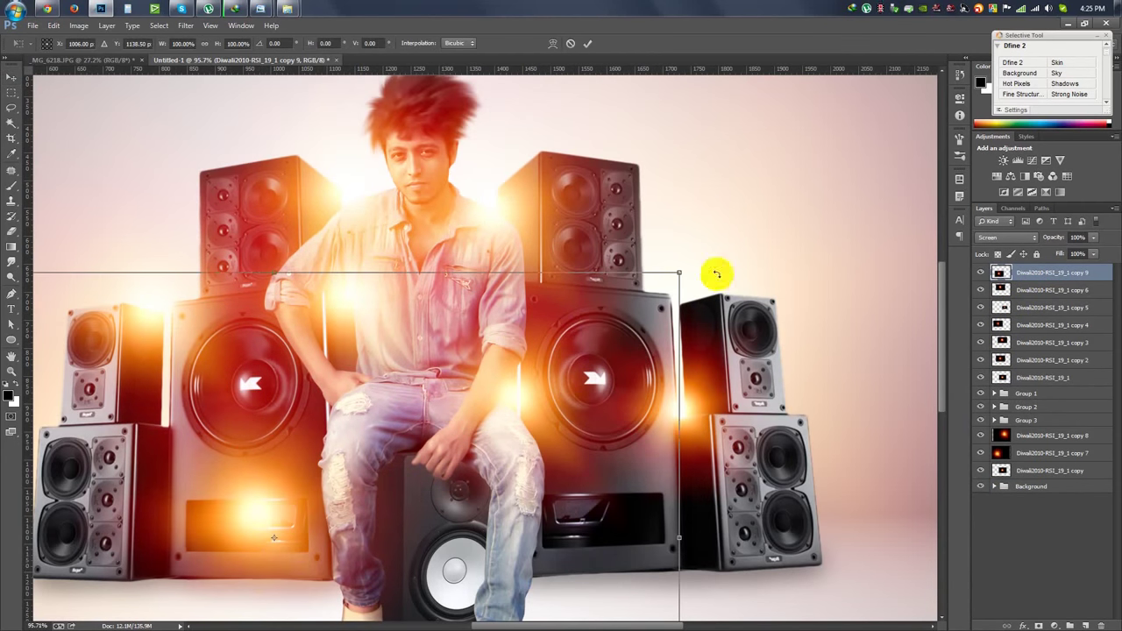
{"action": "left_click_drag", "start_coordinate": [598, 342], "coordinate": [399, 491]}
{"action": "left_click_drag", "start_coordinate": [316, 535], "coordinate": [215, 430]}
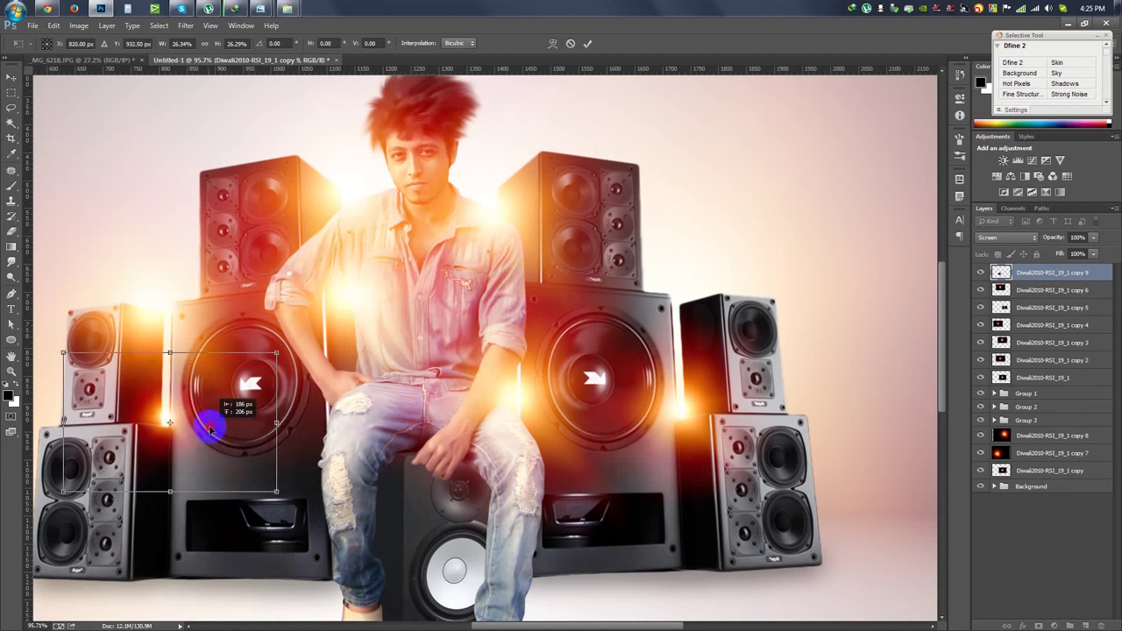
{"action": "left_click_drag", "start_coordinate": [304, 354], "coordinate": [199, 434]}
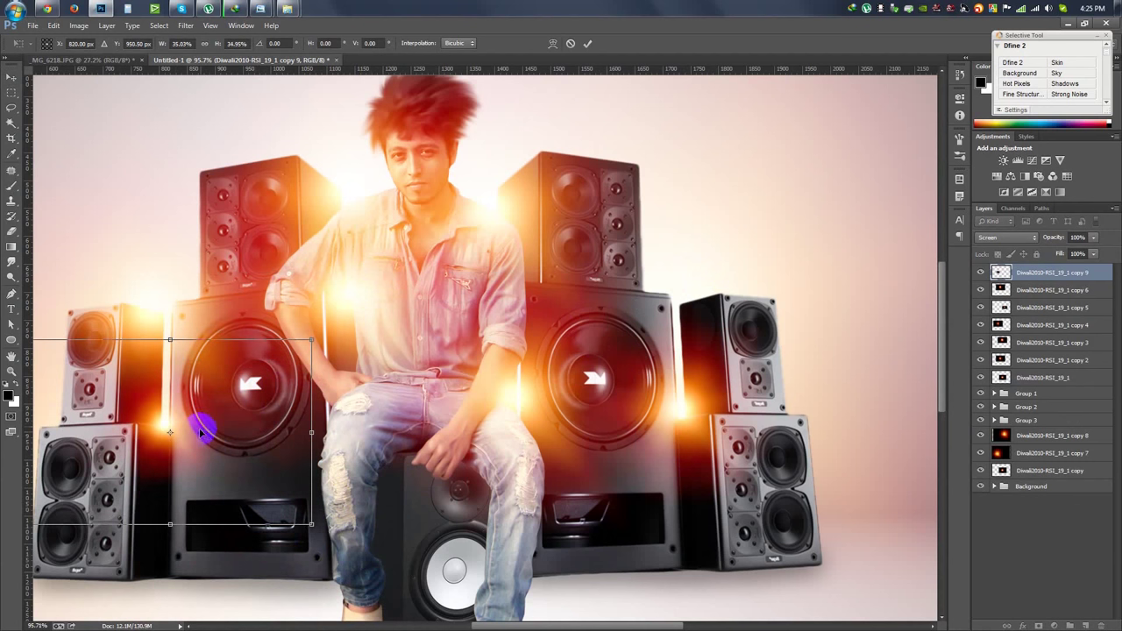
{"action": "key", "text": "Return"}
Step: Add another flare copy, copy 10, at the right speaker's top-left
{"action": "mouse_move", "coordinate": [331, 434]}
{"action": "left_mouse_down"}
{"action": "mouse_move", "coordinate": [362, 434]}
{"action": "mouse_move", "coordinate": [588, 257]}
{"action": "mouse_move", "coordinate": [532, 199]}
{"action": "left_mouse_up"}
{"action": "key", "text": "ctrl+t"}
{"action": "key", "text": "Return"}
{"action": "scroll", "coordinate": [497, 233], "scroll_direction": "down", "scroll_amount": 3}
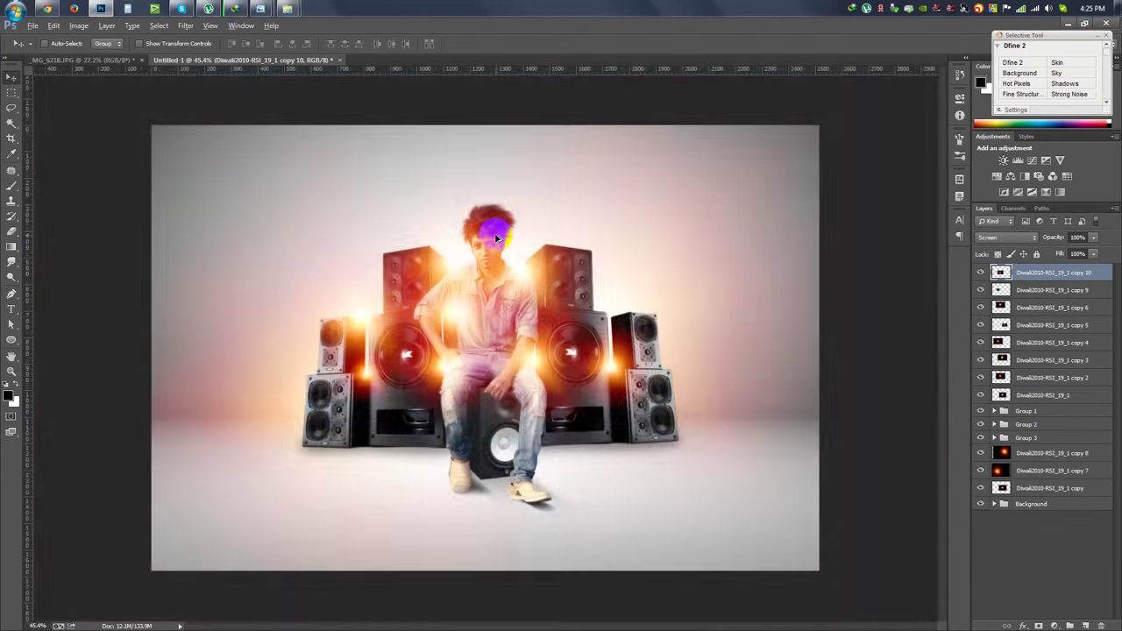
{"action": "scroll", "coordinate": [497, 237], "scroll_direction": "up", "scroll_amount": 1}
{"action": "scroll", "coordinate": [495, 237], "scroll_direction": "down", "scroll_amount": 1}
{"action": "scroll", "coordinate": [497, 237], "scroll_direction": "up", "scroll_amount": 1}
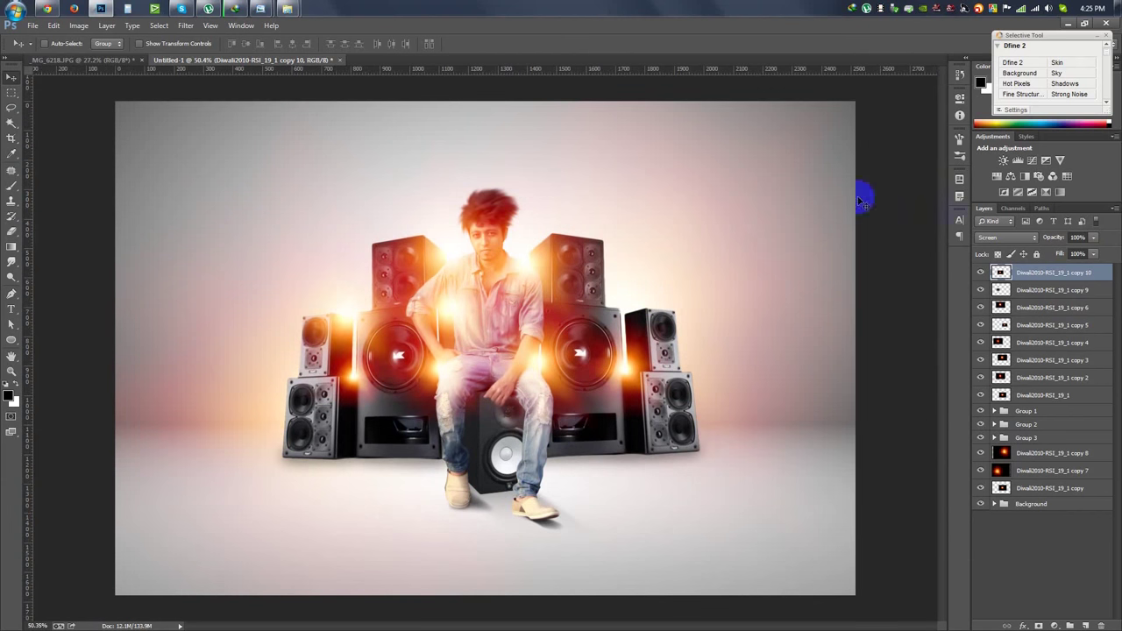
Step: Add a Photo Filter adjustment layer to the top of the stack
{"action": "left_click", "coordinate": [1041, 626]}
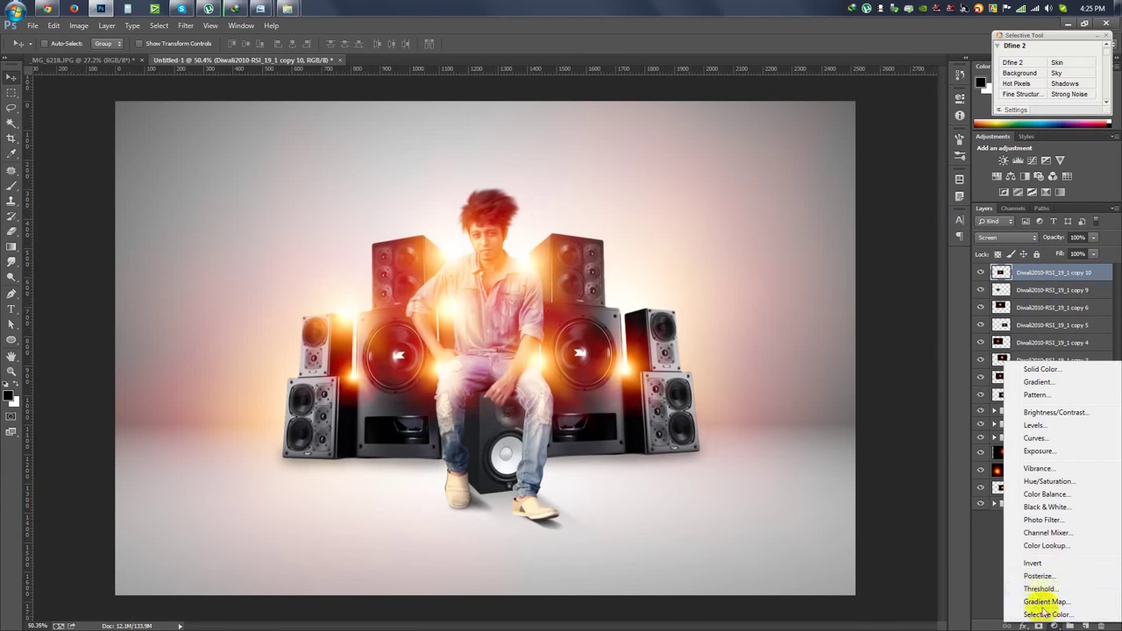
{"action": "left_click", "coordinate": [1041, 521]}
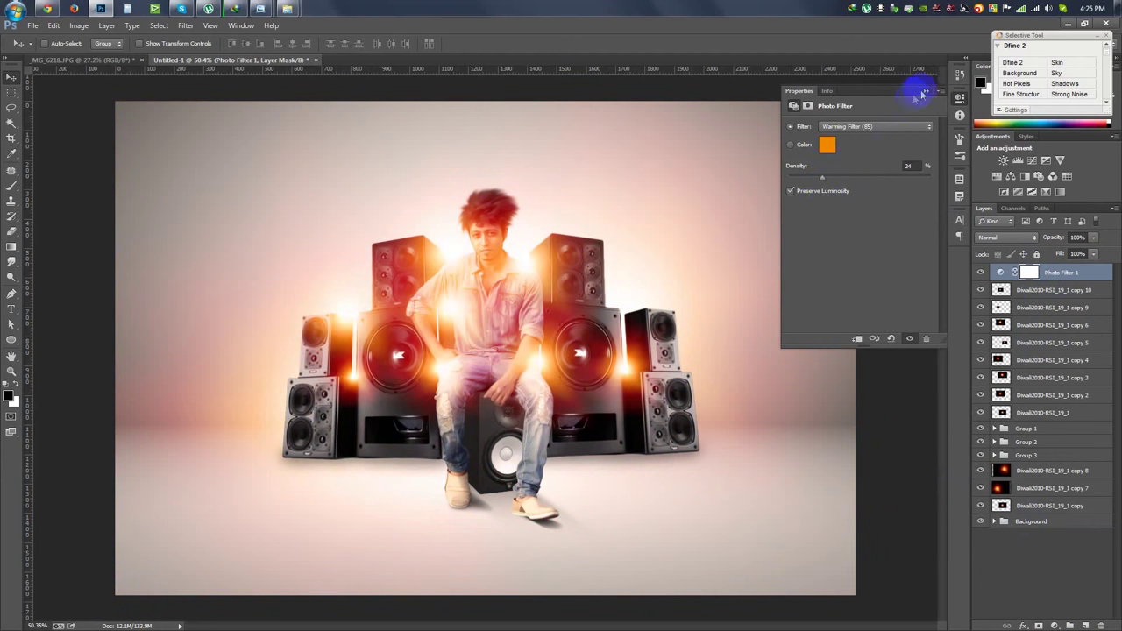
{"action": "left_click", "coordinate": [924, 92]}
Step: Merge the glow layers into one and set it to Screen blend mode
{"action": "left_click", "coordinate": [1046, 290]}
{"action": "left_click", "coordinate": [1039, 413], "text": "shift"}
{"action": "left_click", "coordinate": [79, 25]}
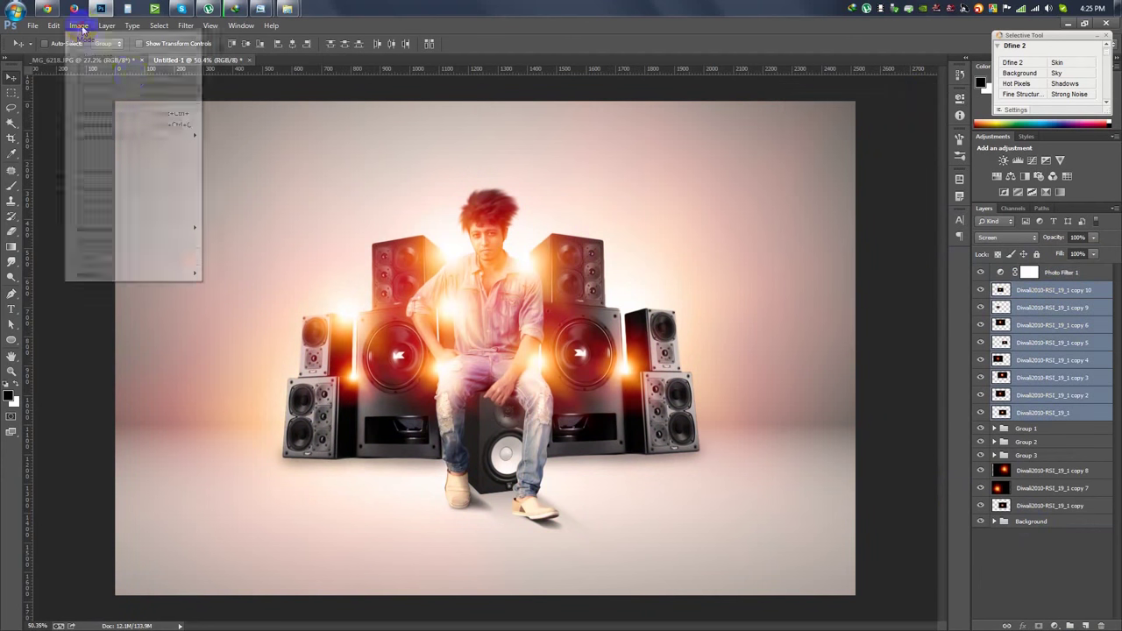
{"action": "key", "text": "ctrl+e"}
{"action": "left_click", "coordinate": [1006, 238]}
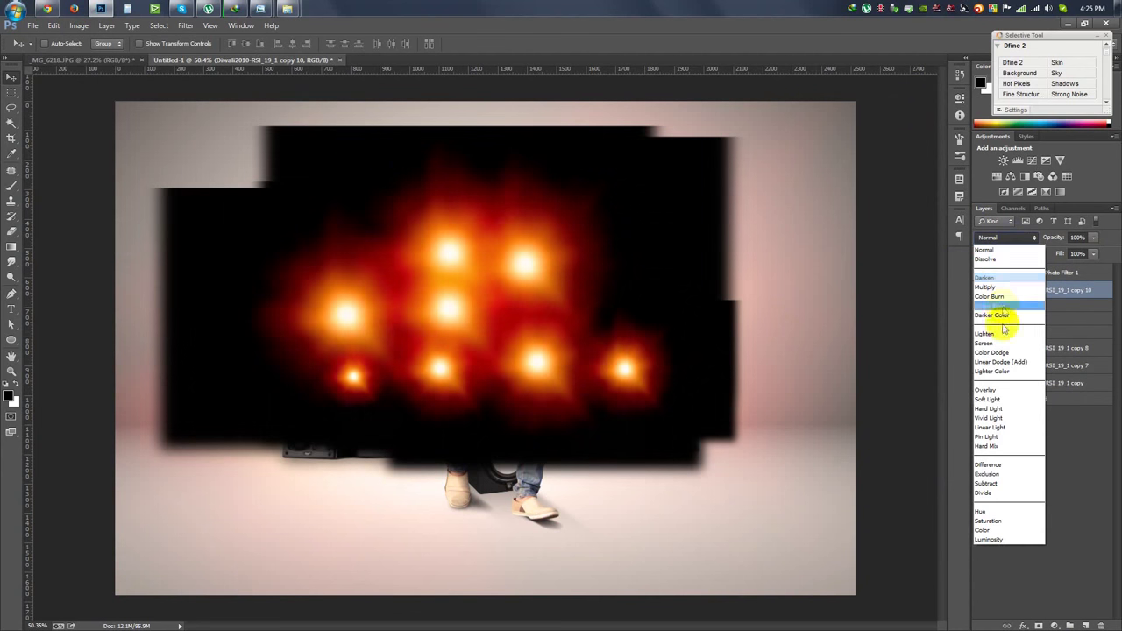
{"action": "left_click", "coordinate": [987, 343]}
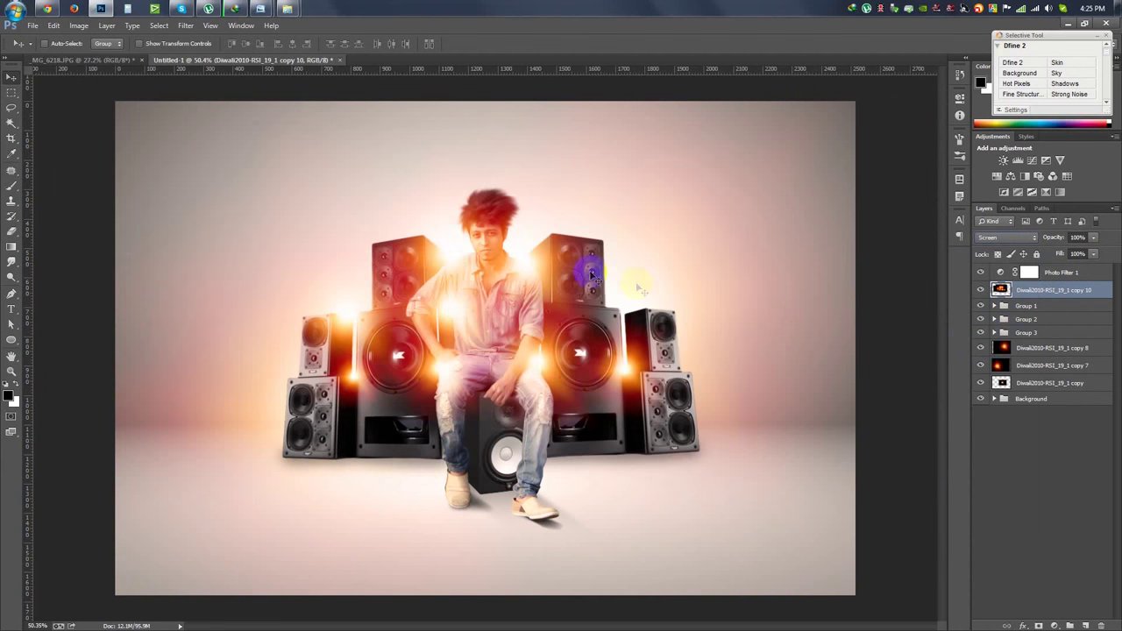
Step: Apply Levels to the glow layer: midtones 1.06, output highlights 232
{"action": "left_click", "coordinate": [79, 25]}
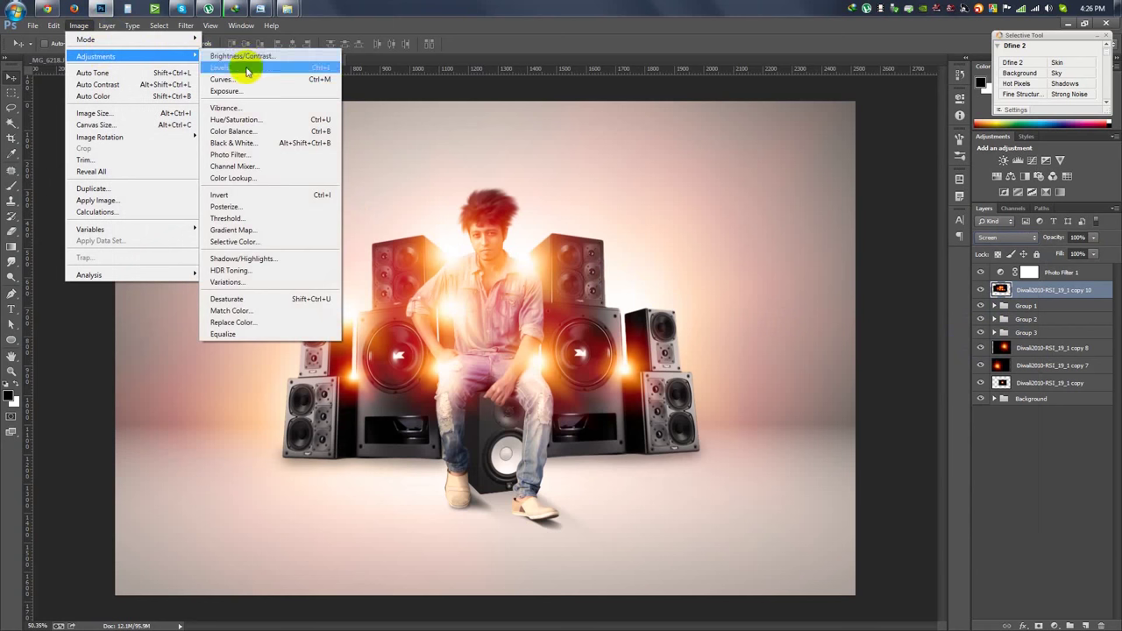
{"action": "left_click", "coordinate": [230, 70]}
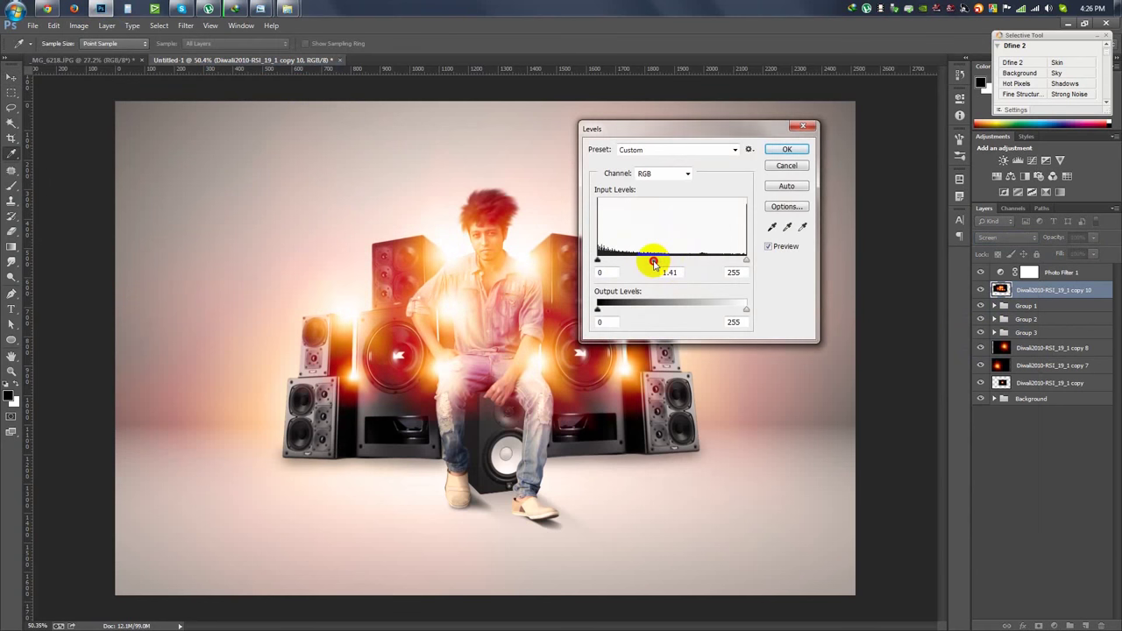
{"action": "left_click_drag", "start_coordinate": [675, 259], "coordinate": [668, 259]}
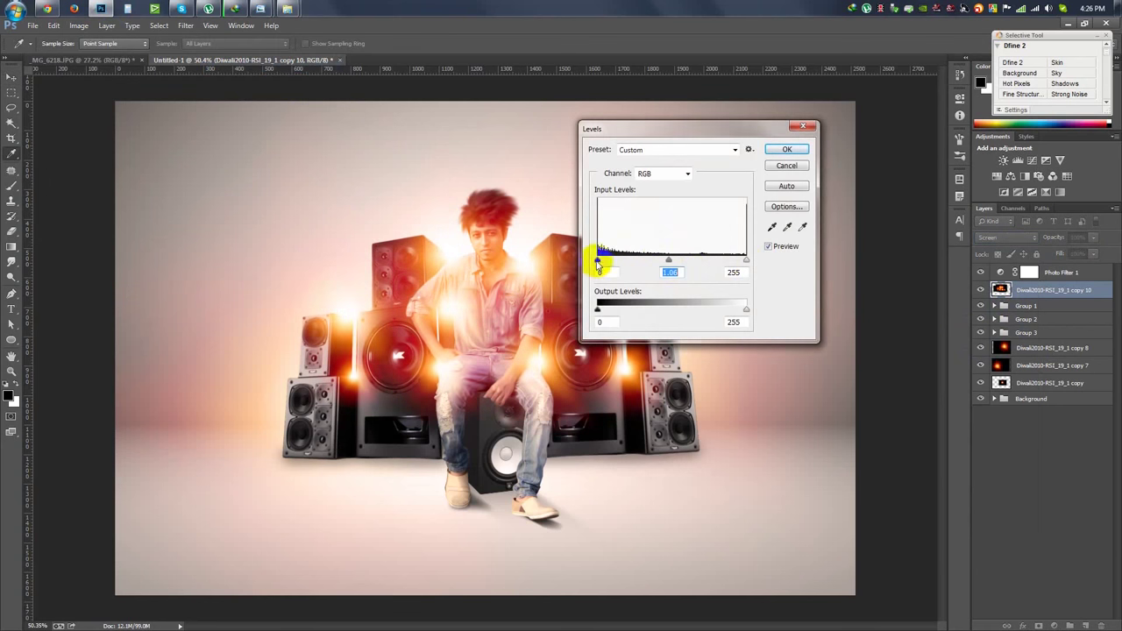
{"action": "left_click", "coordinate": [598, 309]}
{"action": "left_click_drag", "start_coordinate": [746, 308], "coordinate": [731, 311]}
{"action": "left_click", "coordinate": [787, 150]}
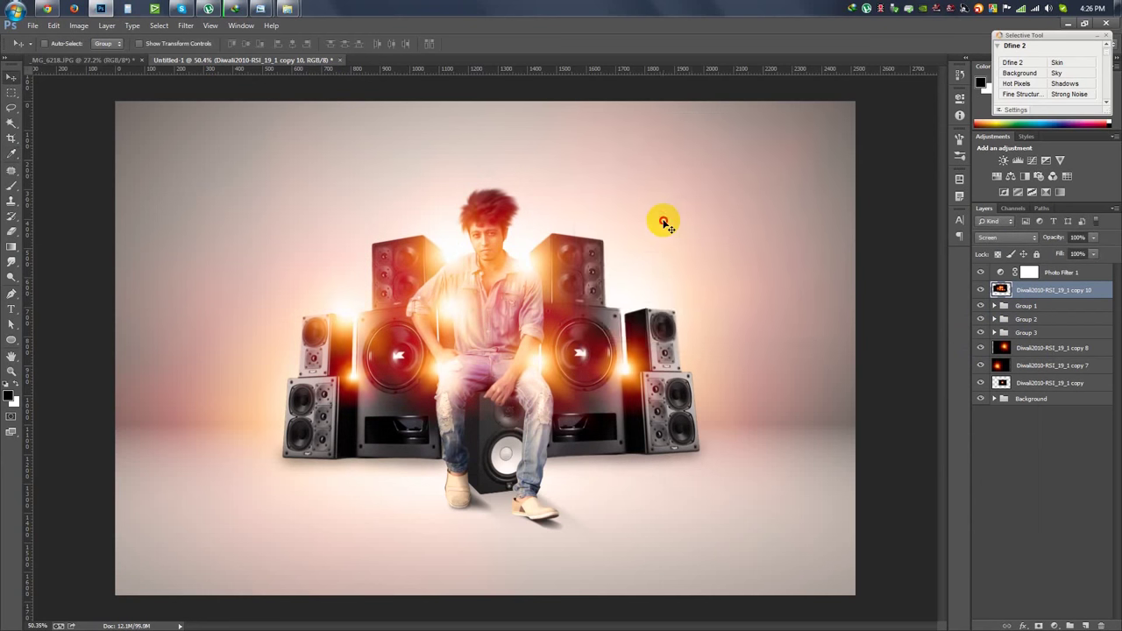
{"action": "scroll", "coordinate": [664, 220], "scroll_direction": "up", "scroll_amount": 2}
Step: Sharpen Layer 1 in Group 1 with Unsharp Mask
{"action": "left_click", "coordinate": [993, 305]}
{"action": "left_click", "coordinate": [1052, 373]}
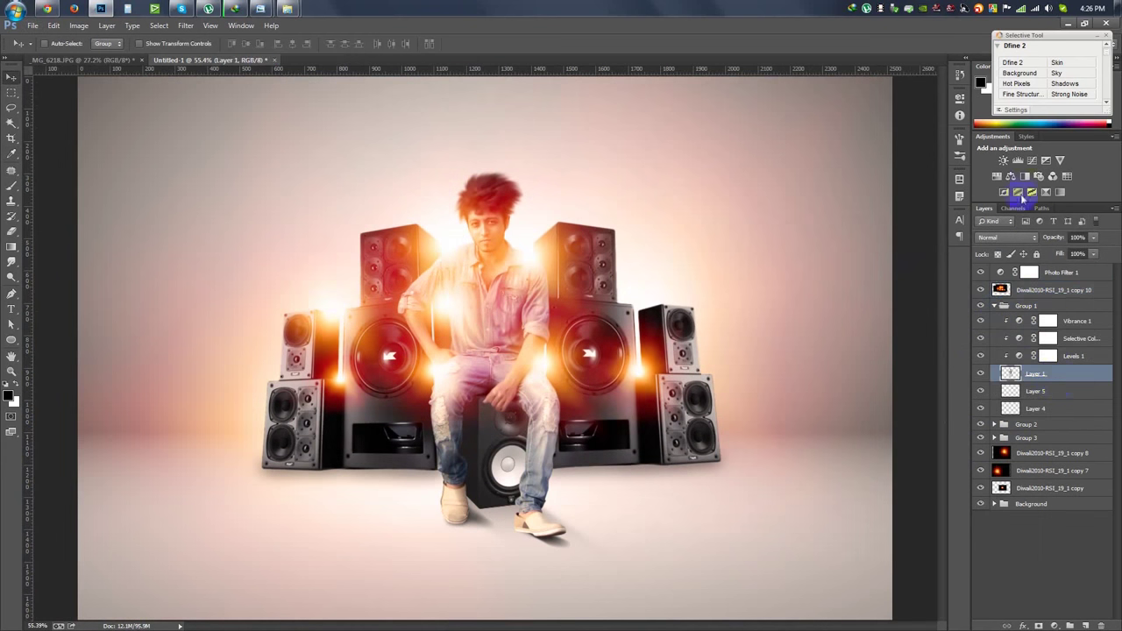
{"action": "left_click", "coordinate": [186, 25]}
{"action": "left_click", "coordinate": [368, 278]}
{"action": "left_click", "coordinate": [626, 144]}
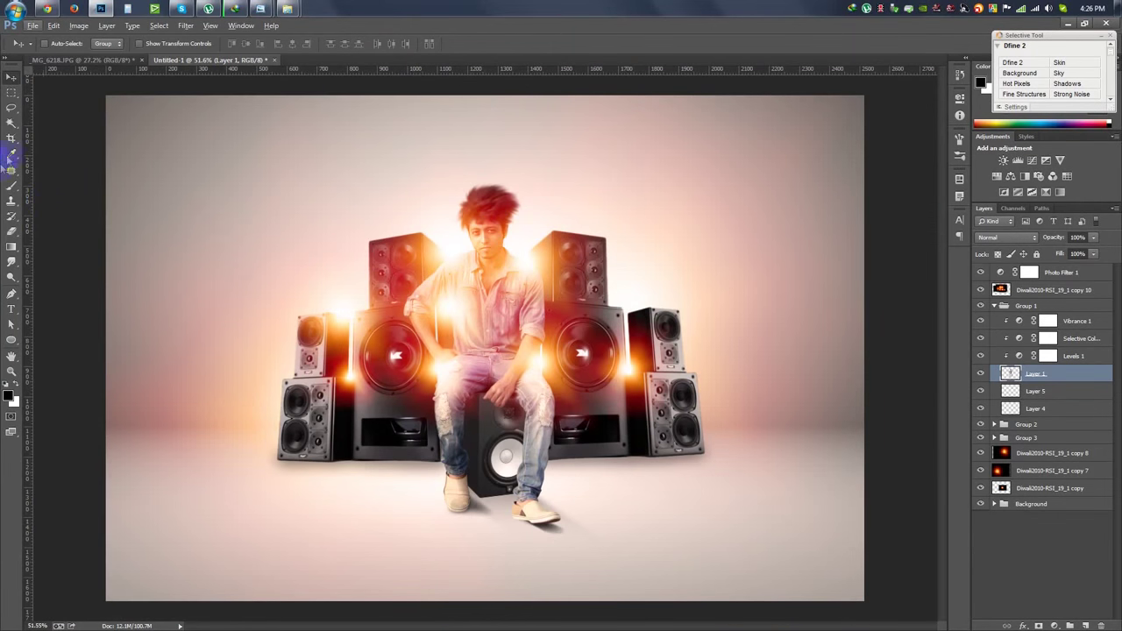
Step: Crop the poster edges slightly inward
{"action": "left_click", "coordinate": [11, 137]}
{"action": "left_click_drag", "start_coordinate": [864, 95], "coordinate": [837, 114]}
{"action": "left_click", "coordinate": [593, 43]}
{"action": "left_click", "coordinate": [11, 78]}
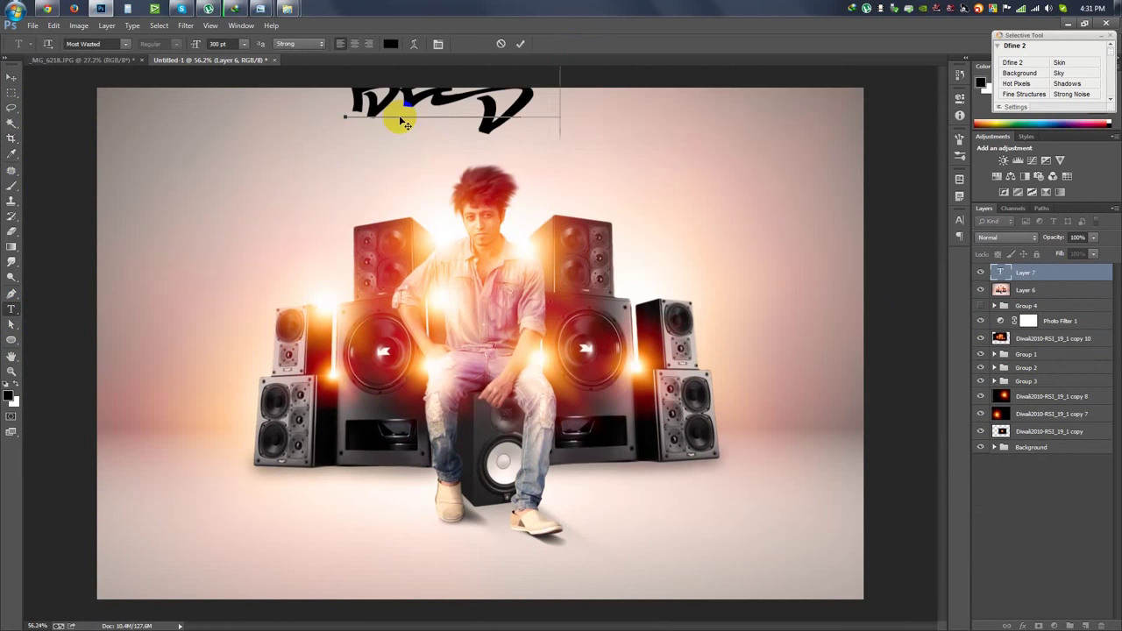
Step: Retype the title text and set it in Nexa Bold at 72 pt
{"action": "type", "text": "er"}
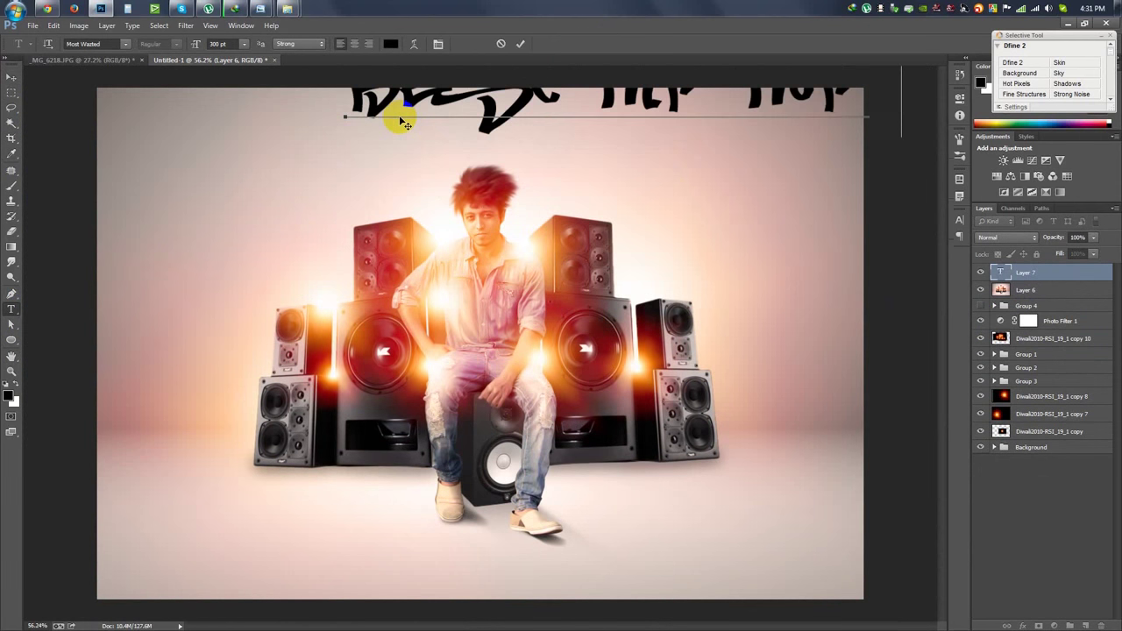
{"action": "key", "text": "ctrl+a"}
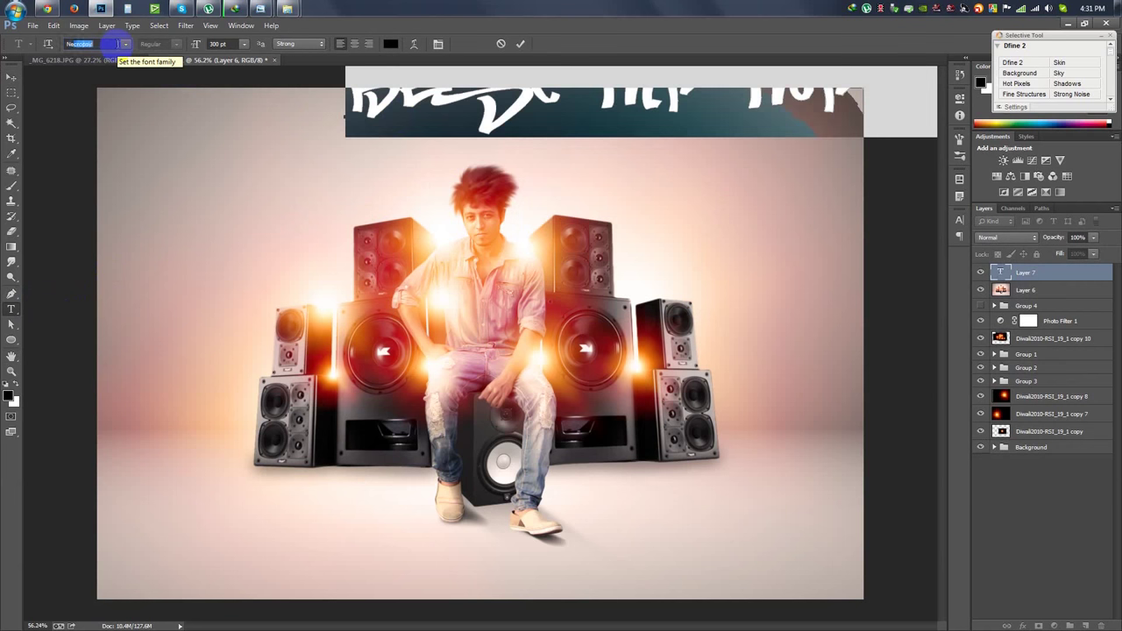
{"action": "type", "text": "Nexa Bold"}
{"action": "left_click", "coordinate": [962, 220]}
{"action": "left_click", "coordinate": [876, 243]}
{"action": "left_click", "coordinate": [863, 445]}
{"action": "left_click_drag", "start_coordinate": [718, 243], "coordinate": [720, 242]}
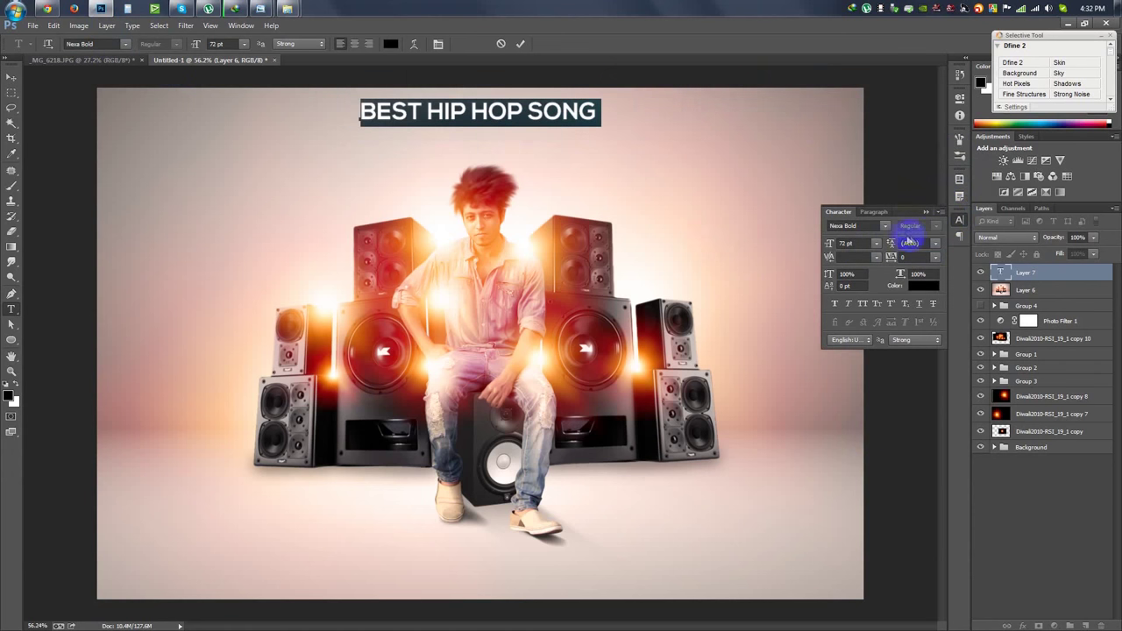
Step: Restyle the title in Nexa Light 48 pt with 360 tracking
{"action": "left_click", "coordinate": [887, 228]}
{"action": "left_click", "coordinate": [873, 239]}
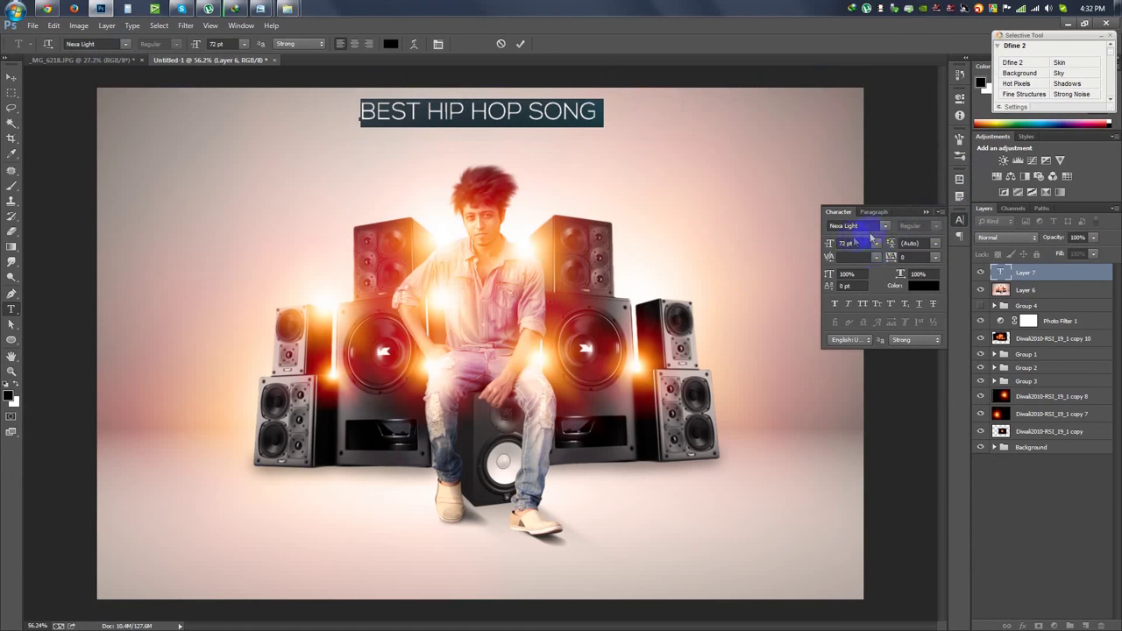
{"action": "left_click", "coordinate": [879, 242]}
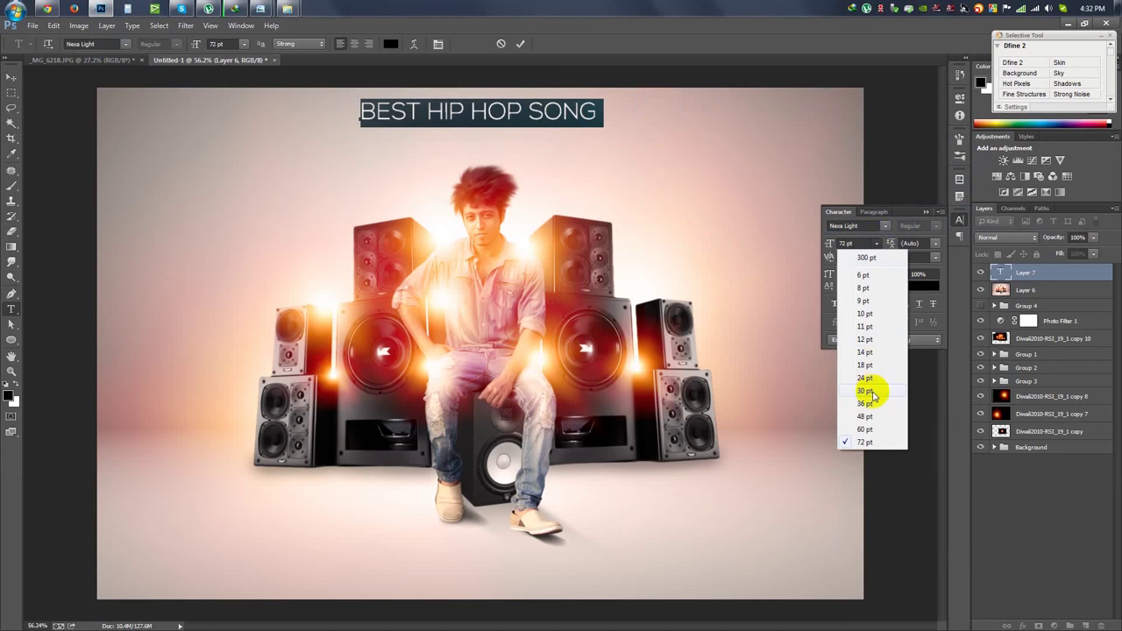
{"action": "left_click", "coordinate": [864, 394]}
{"action": "left_click", "coordinate": [876, 244]}
{"action": "left_click", "coordinate": [883, 371]}
{"action": "type", "text": "360"}
{"action": "key", "text": "Return"}
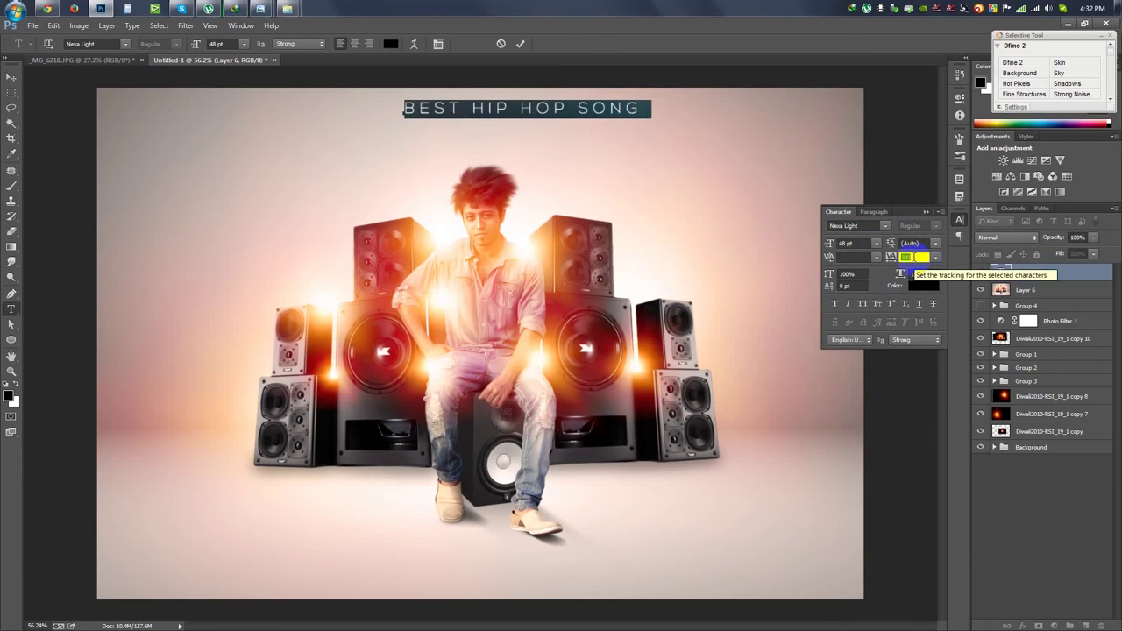
{"action": "left_click", "coordinate": [926, 214]}
{"action": "left_click", "coordinate": [11, 77]}
Step: Lower the title and make the duplicate read '2015' in Nexa Bold 65 pt
{"action": "left_click_drag", "start_coordinate": [576, 133], "coordinate": [575, 150]}
{"action": "double_click", "coordinate": [1001, 273]}
{"action": "type", "text": "2015"}
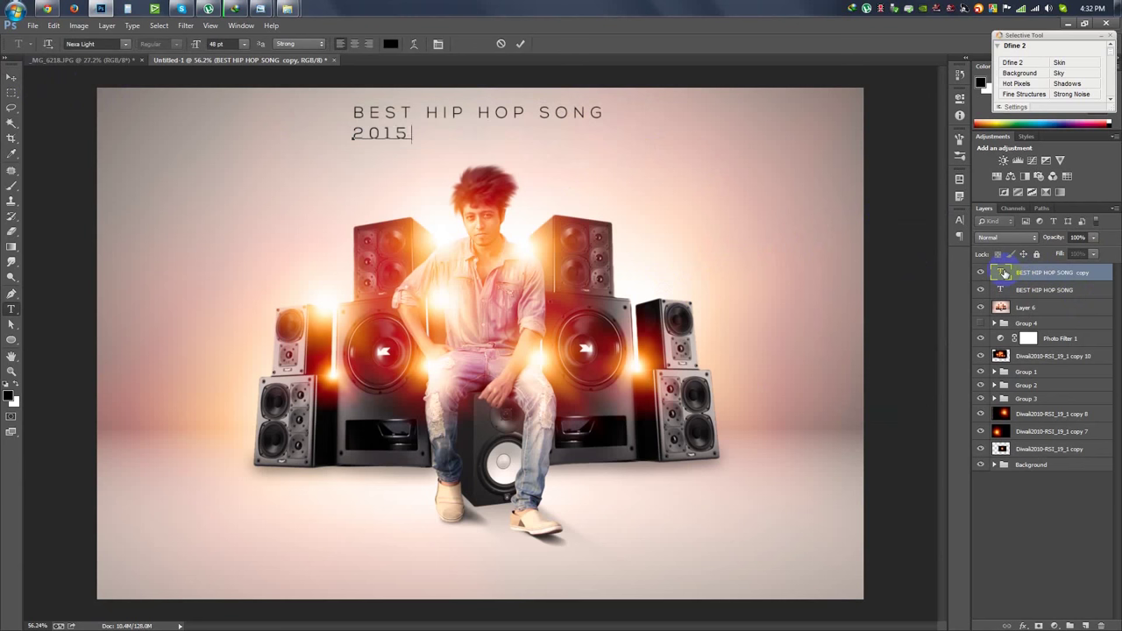
{"action": "mouse_move", "coordinate": [482, 203]}
{"action": "left_mouse_down"}
{"action": "mouse_move", "coordinate": [589, 201]}
{"action": "mouse_move", "coordinate": [575, 203]}
{"action": "left_mouse_up"}
{"action": "left_click", "coordinate": [125, 44]}
{"action": "left_click", "coordinate": [121, 79]}
{"action": "left_click_drag", "start_coordinate": [197, 46], "coordinate": [619, 259]}
{"action": "left_click", "coordinate": [520, 45]}
Step: Centre both '2015' and the title horizontally on the poster
{"action": "key", "text": "v"}
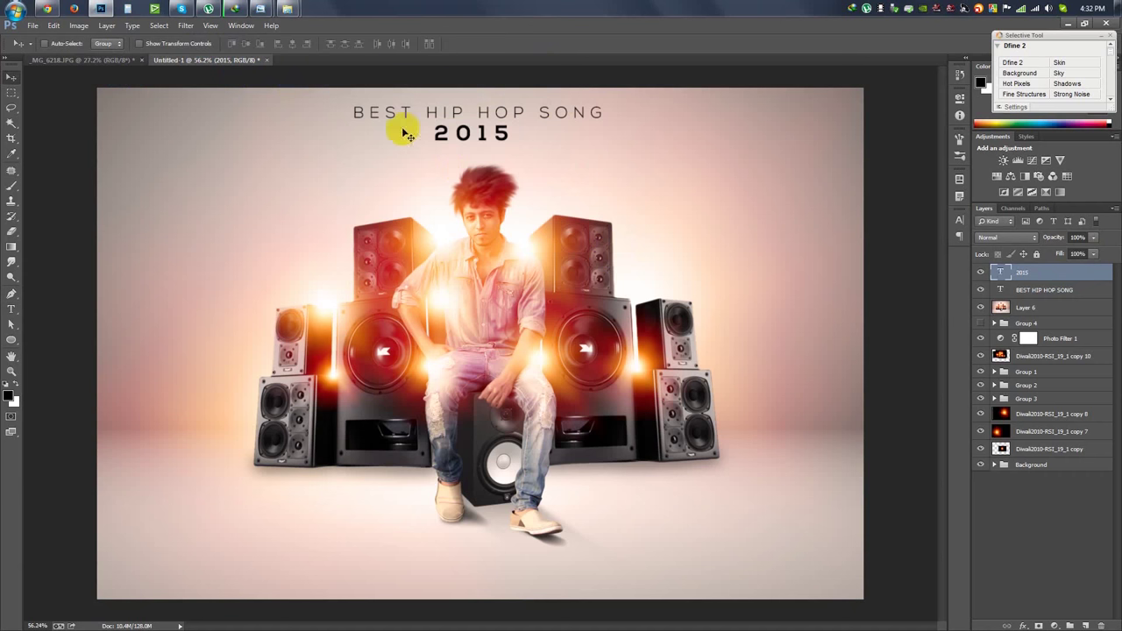
{"action": "scroll", "coordinate": [564, 155], "scroll_direction": "up", "scroll_amount": 4}
{"action": "key", "text": "ctrl+a"}
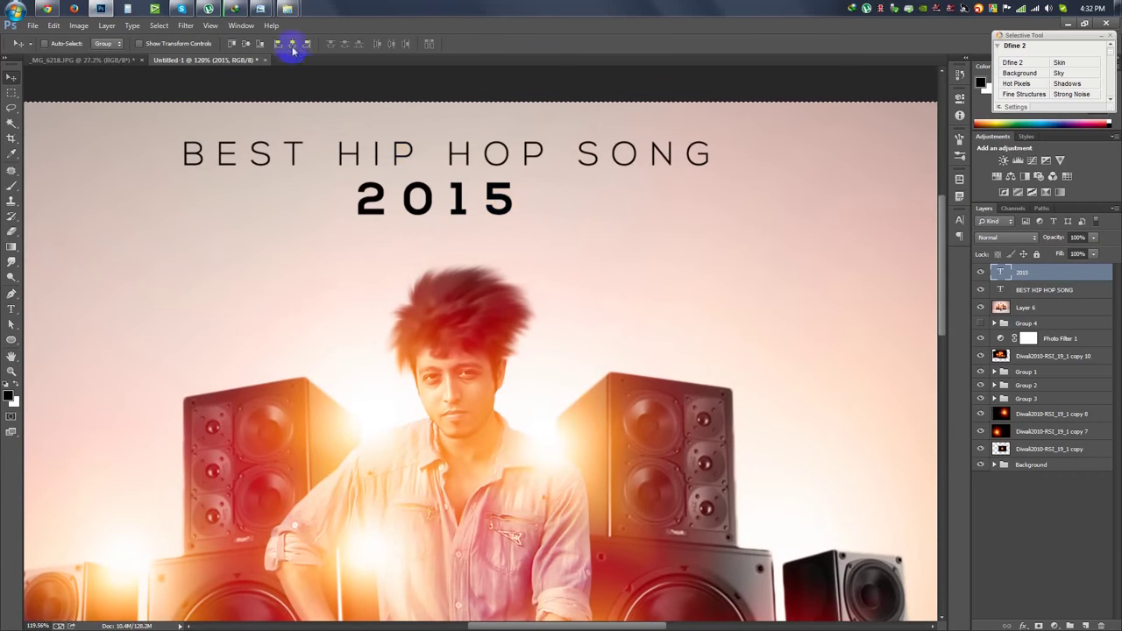
{"action": "left_click", "coordinate": [292, 44]}
{"action": "key", "text": "alt+bracketleft"}
{"action": "left_click", "coordinate": [292, 44]}
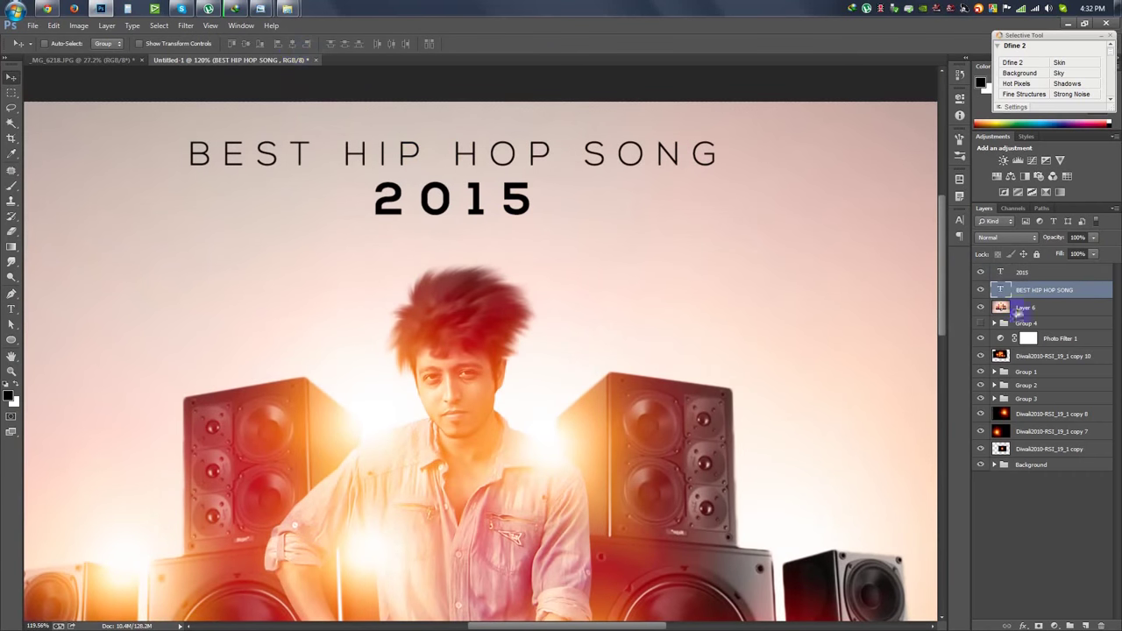
Step: Set both title layers to Overlay and move them to the poster's bottom
{"action": "left_click", "coordinate": [1023, 272], "text": "shift"}
{"action": "left_click", "coordinate": [1008, 237]}
{"action": "left_click", "coordinate": [1000, 377]}
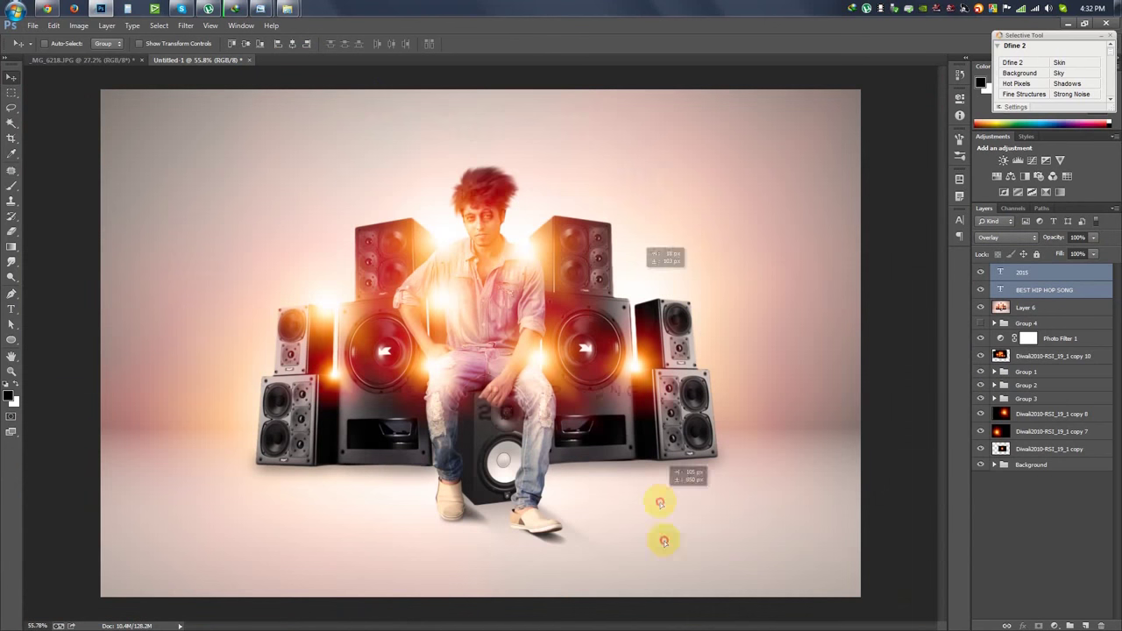
{"action": "left_click_drag", "start_coordinate": [659, 496], "coordinate": [658, 539]}
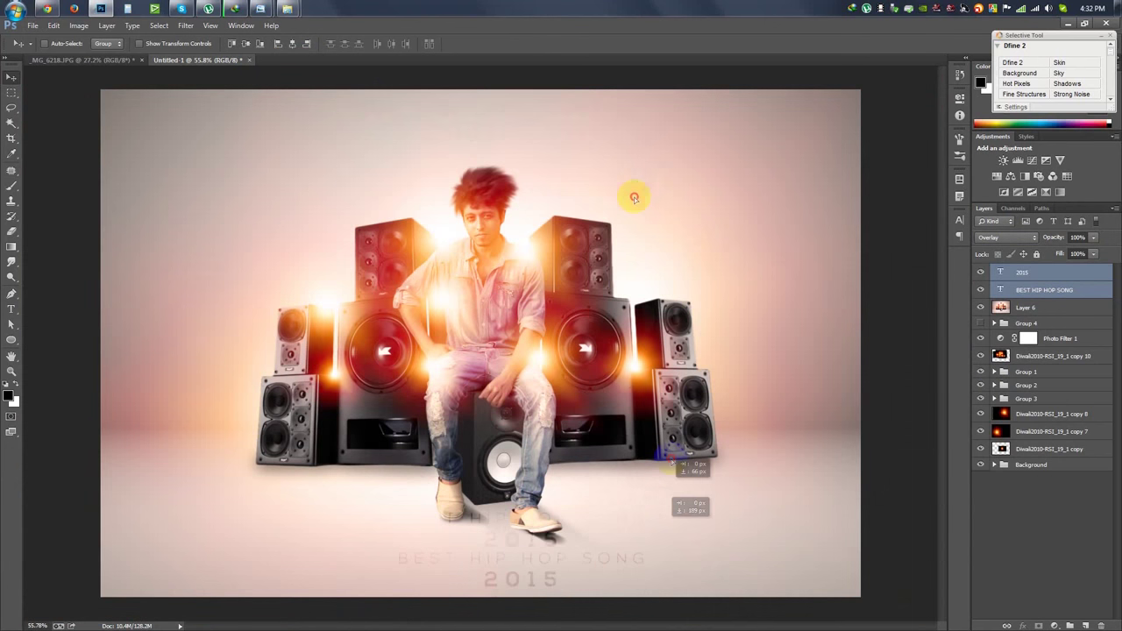